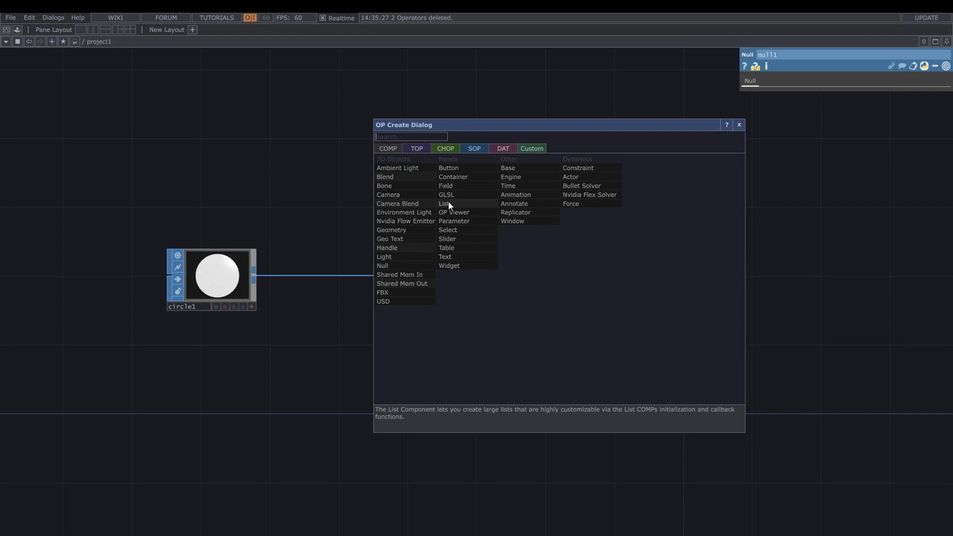
Step: Add a Geometry component connected to the output of null1
left_click(411, 230)
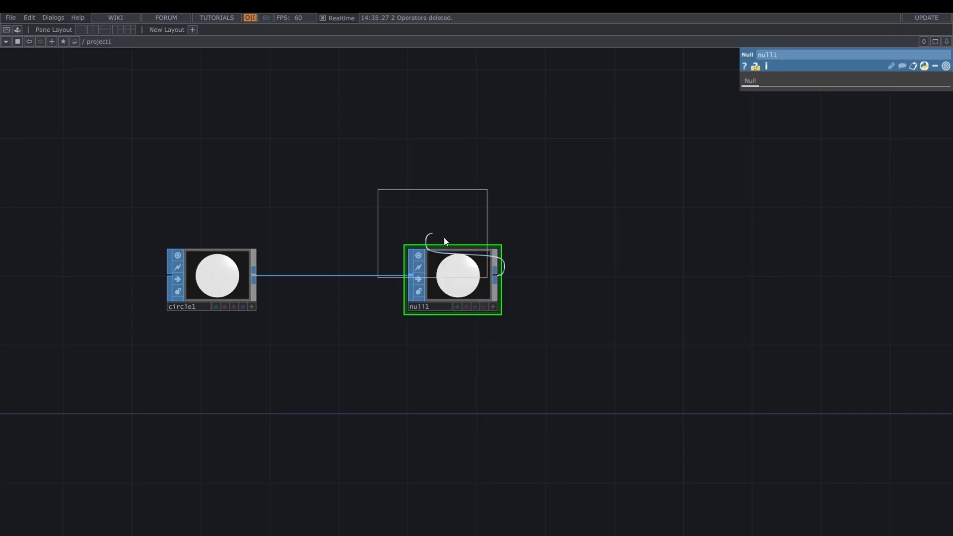
left_click(609, 275)
scroll(542, 281, "down", 4)
left_click_drag(479, 352, 195, 324)
Step: Create a Render TOP and place it beside the geo1 component
key("Tab")
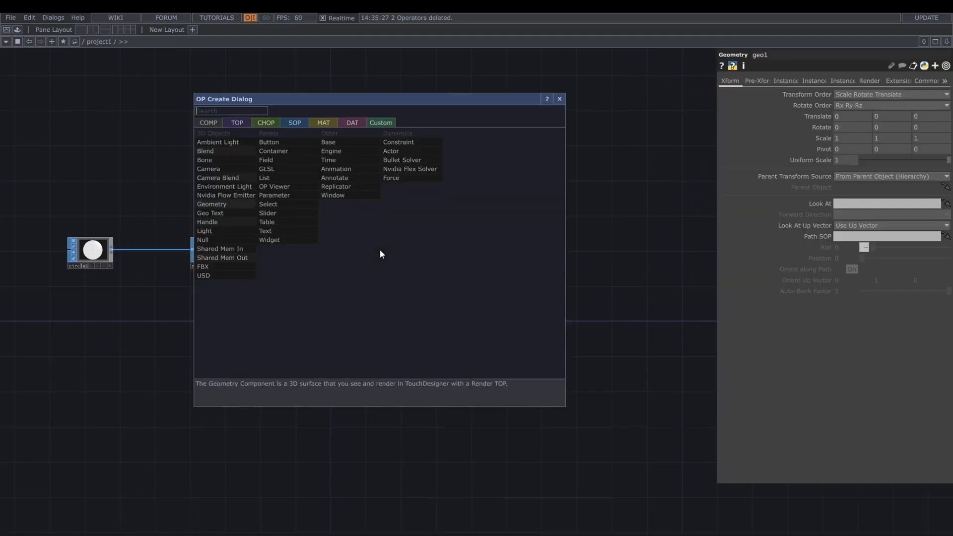
type("re")
left_click(236, 122)
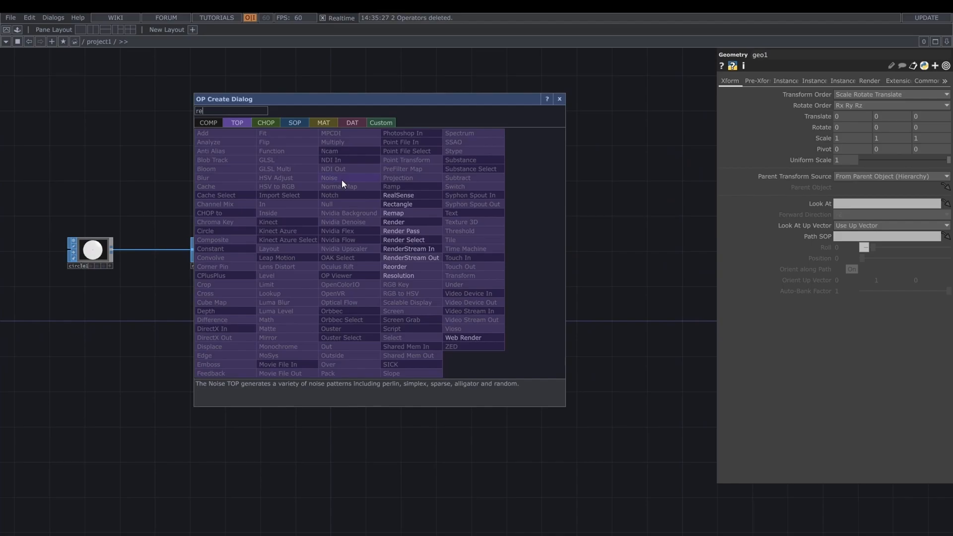
left_click(394, 224)
left_click(371, 258)
Step: Create a Camera component and place it above render1
key("Tab")
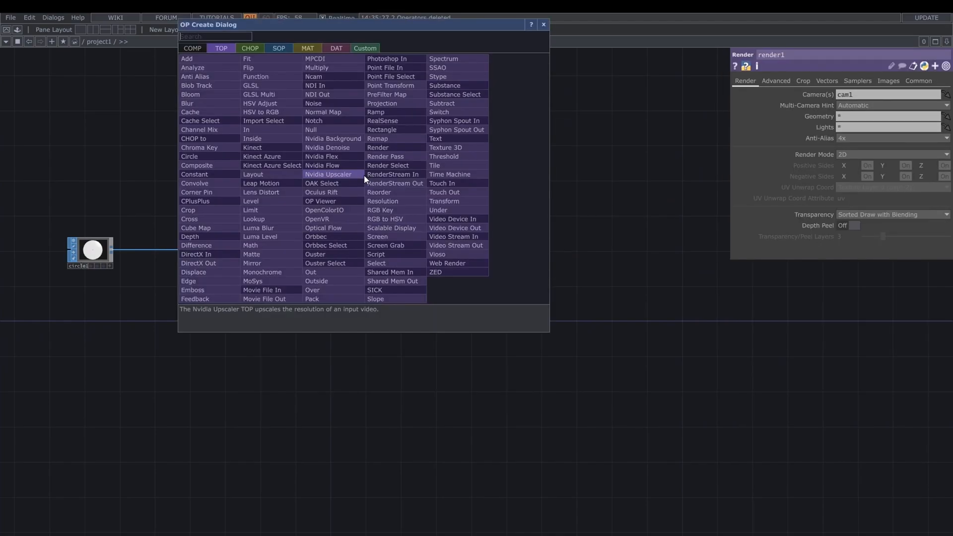
type("ca")
left_click(193, 48)
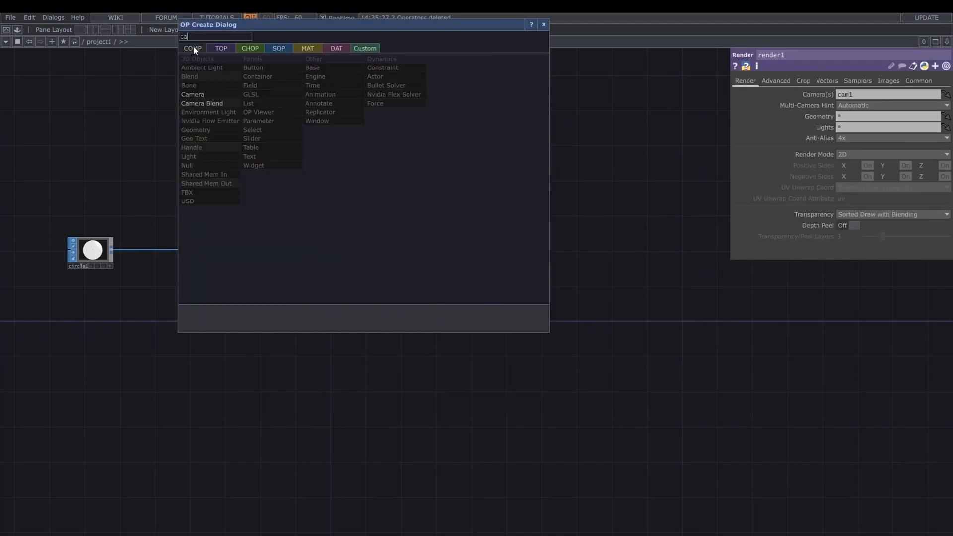
left_click(205, 94)
left_click(364, 187)
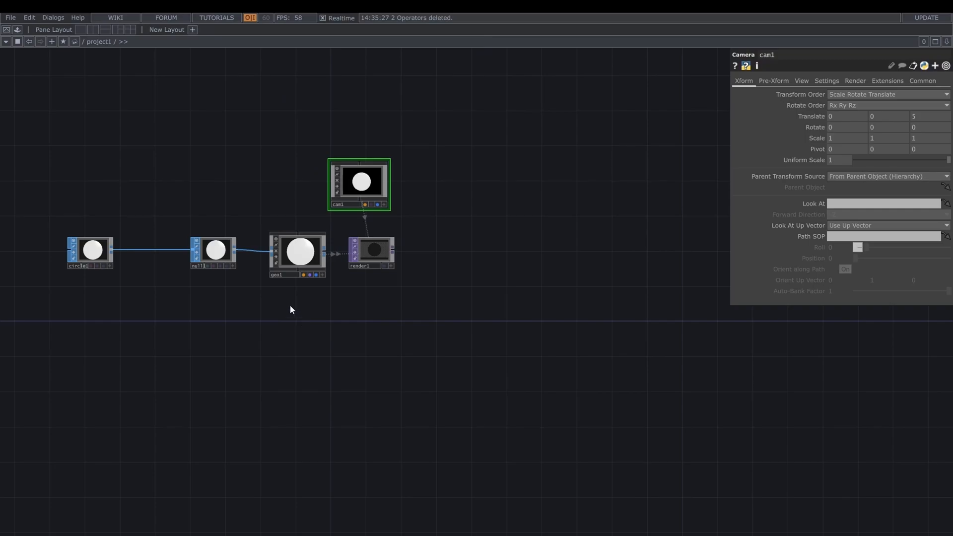
Step: Create a Point Sprite material below geo1 and assign it to geo1
key("Tab")
left_click(234, 182)
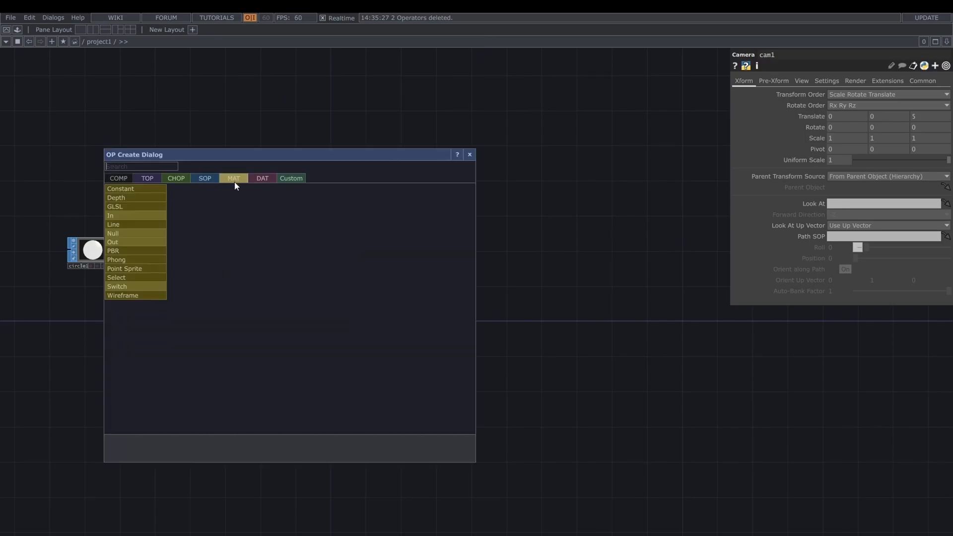
left_click(149, 269)
left_click(301, 322)
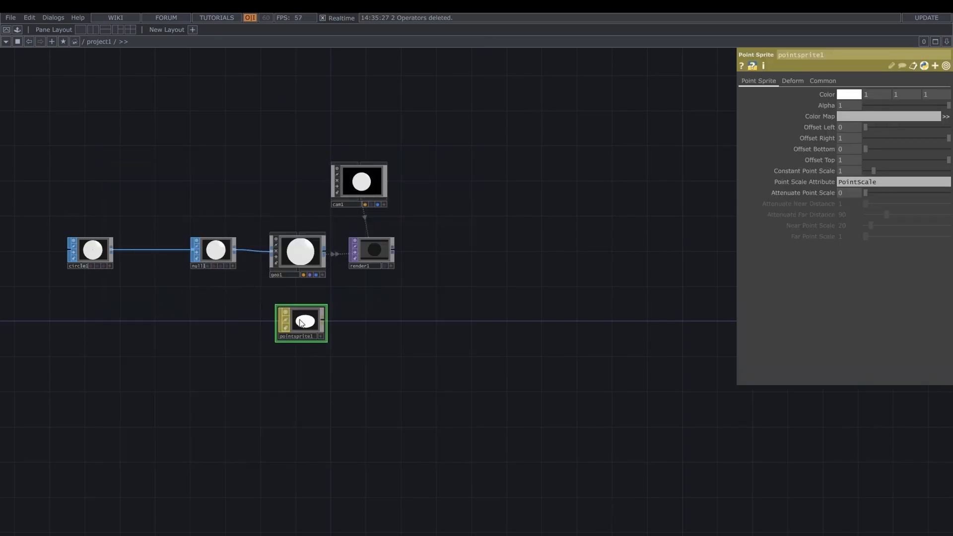
left_click_drag(302, 323, 297, 255)
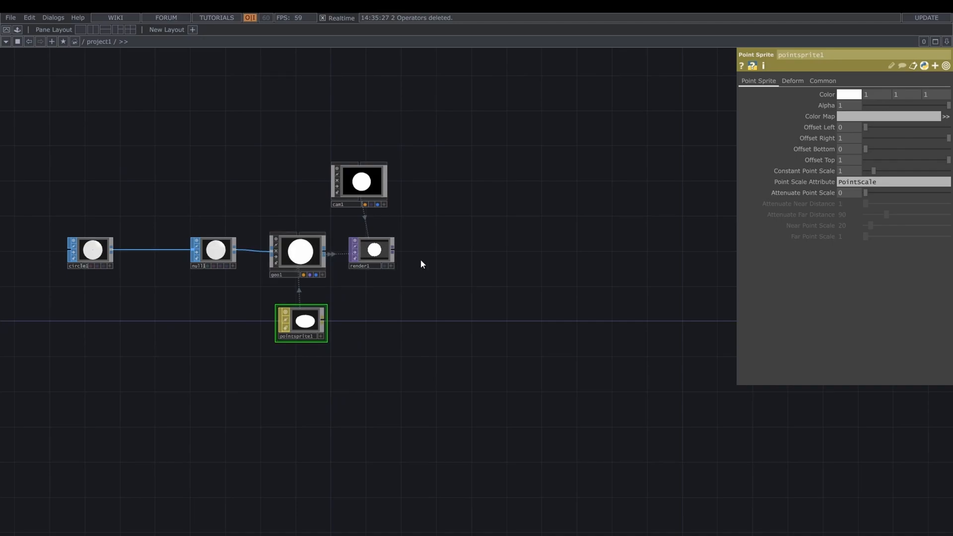
Step: Add a Null TOP after render1, place it far along the network and display its output as the background
left_click(452, 248)
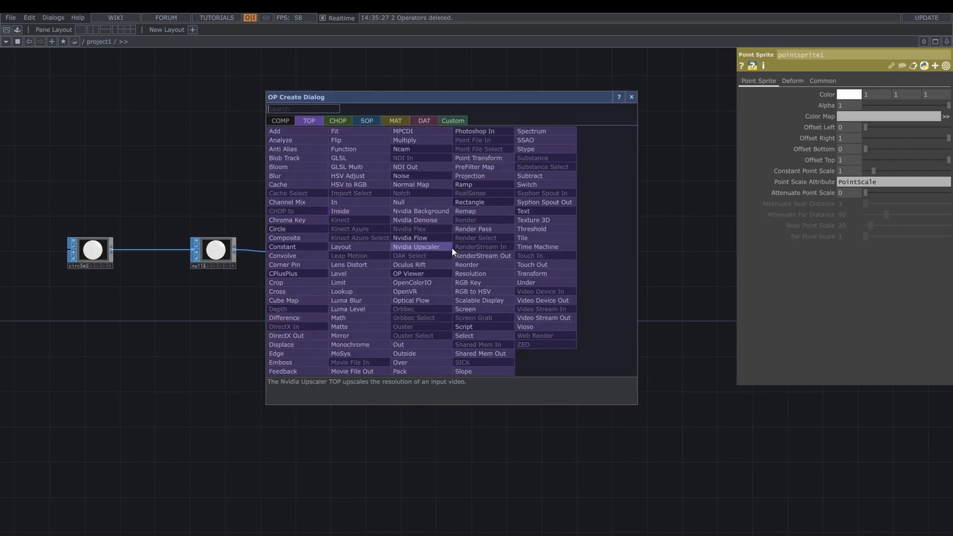
type("null")
key("Return")
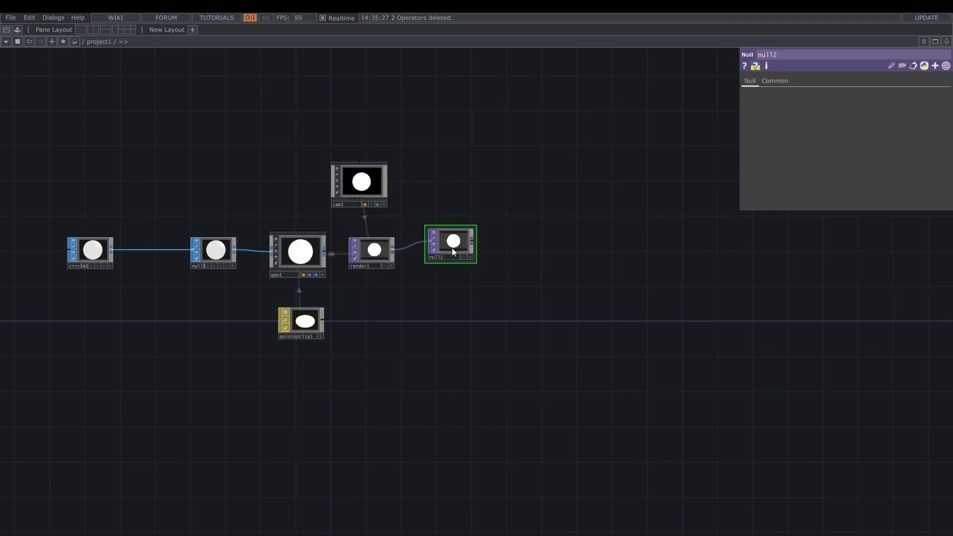
left_click(836, 266)
left_click(841, 266)
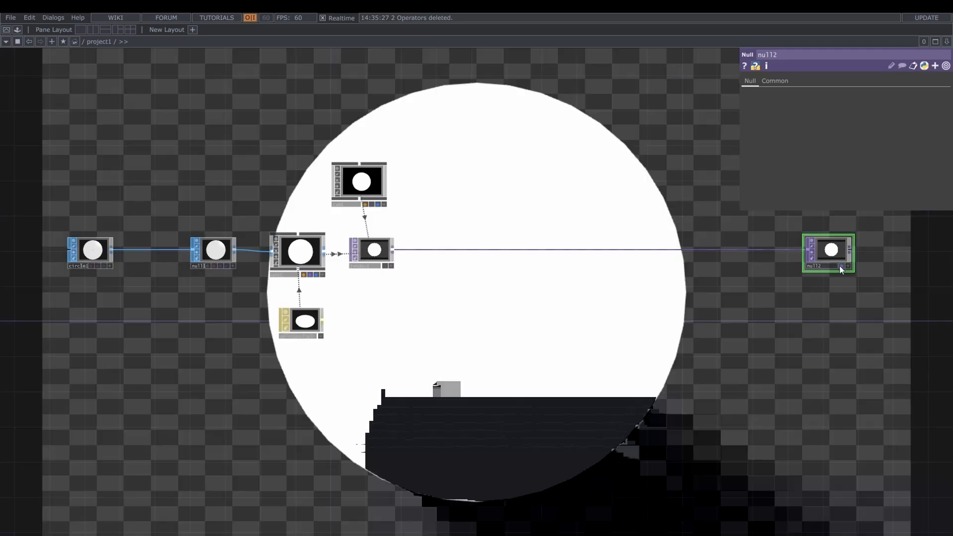
left_click_drag(645, 310, 624, 351)
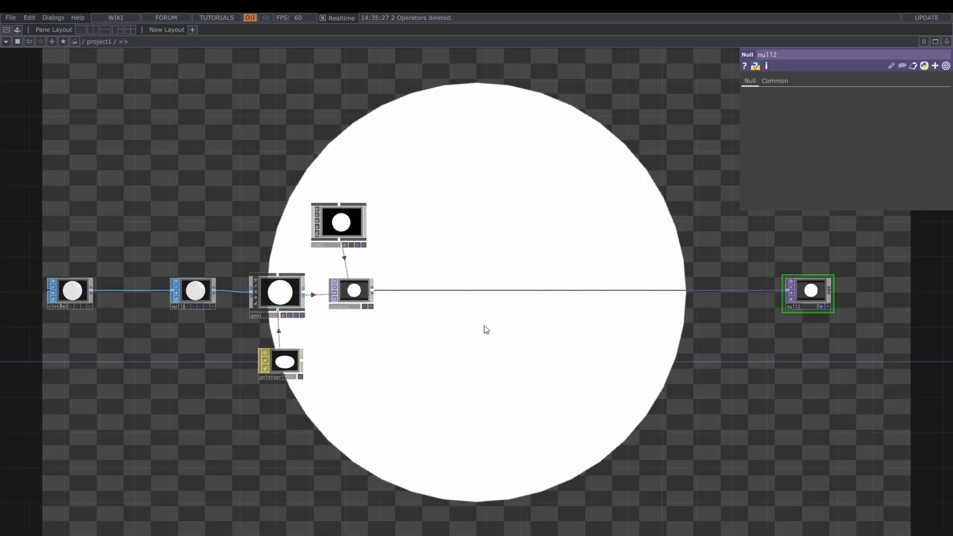
Step: Insert an RGB Key TOP into the wire between render1 and null2
right_click(721, 291)
left_click(728, 282)
type("rg")
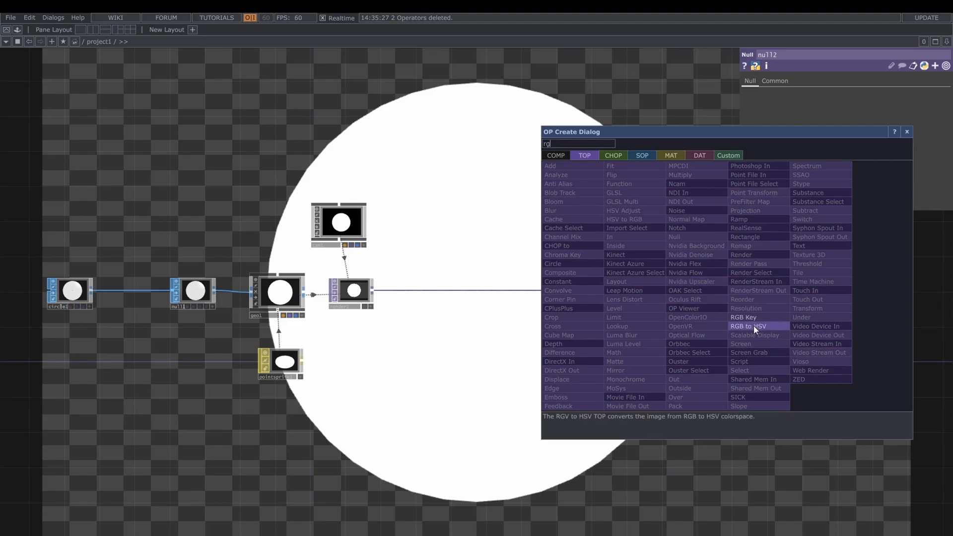
left_click(749, 317)
left_click(739, 290)
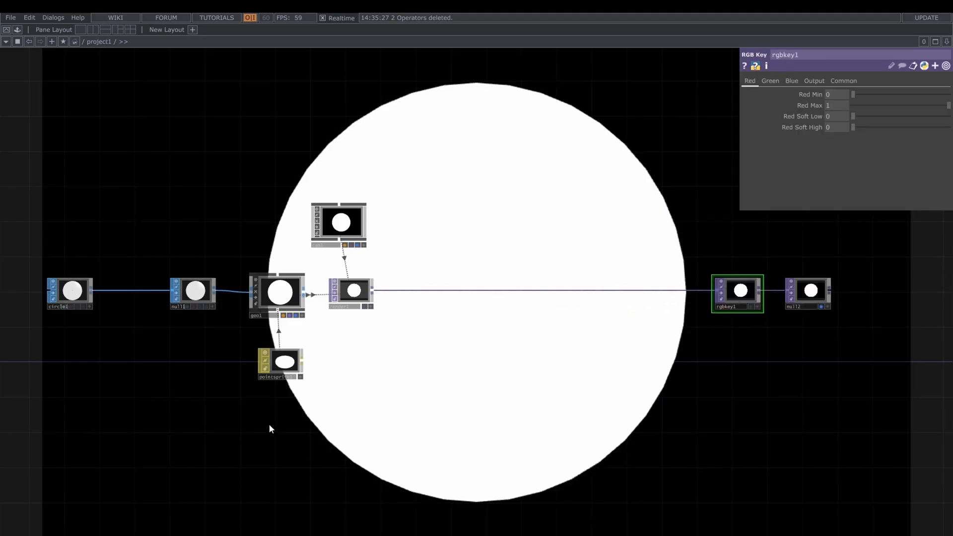
Step: Move circle1 away from null1 and insert a Particle SOP into the wire between them
left_click_drag(130, 388, 275, 383)
left_click_drag(218, 369, 369, 376)
left_click_drag(369, 287, 167, 292)
right_click(221, 301)
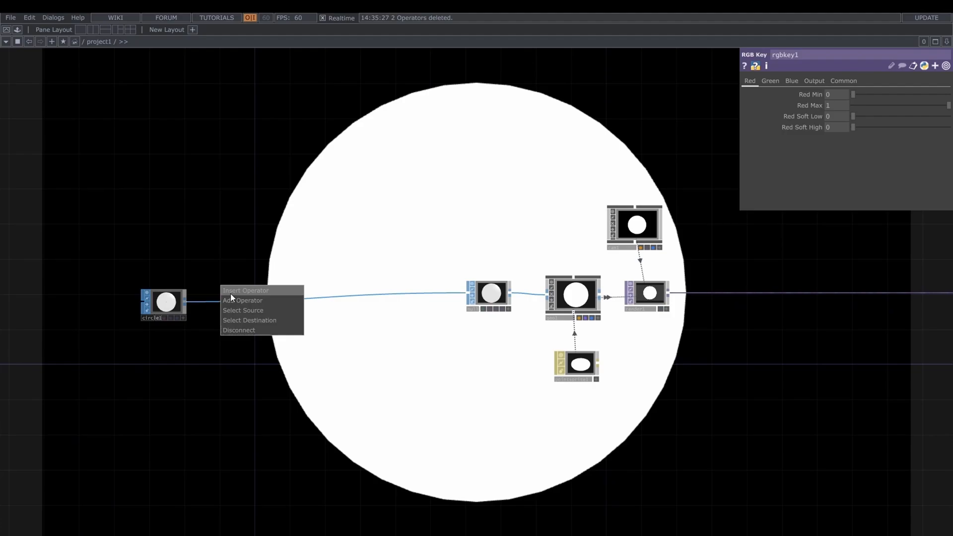
left_click(230, 293)
type("partic")
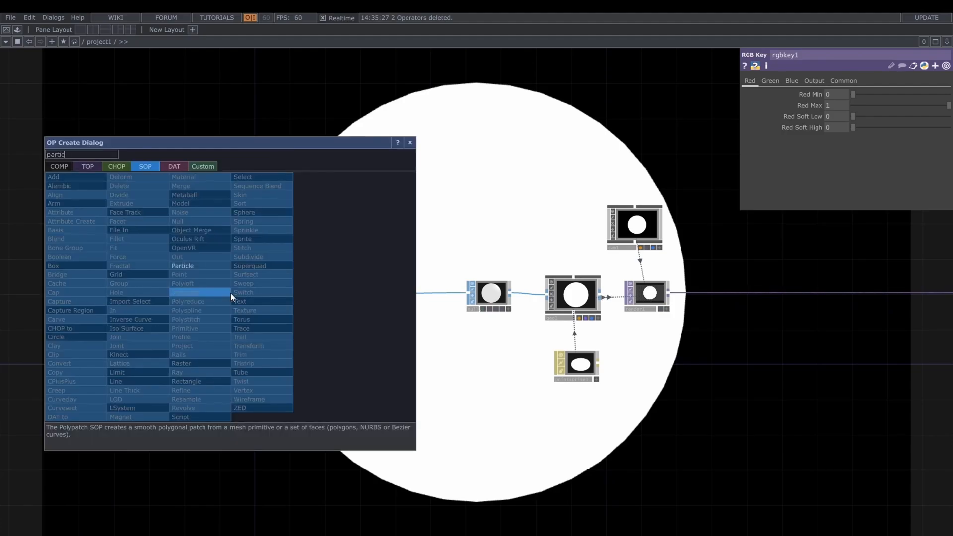
left_click(218, 266)
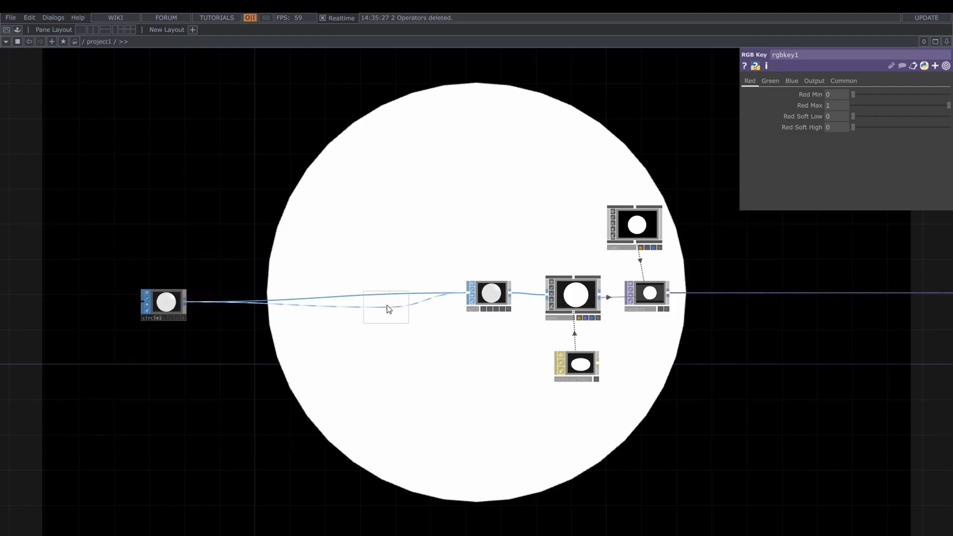
left_click(354, 299)
scroll(366, 297, "up", 5)
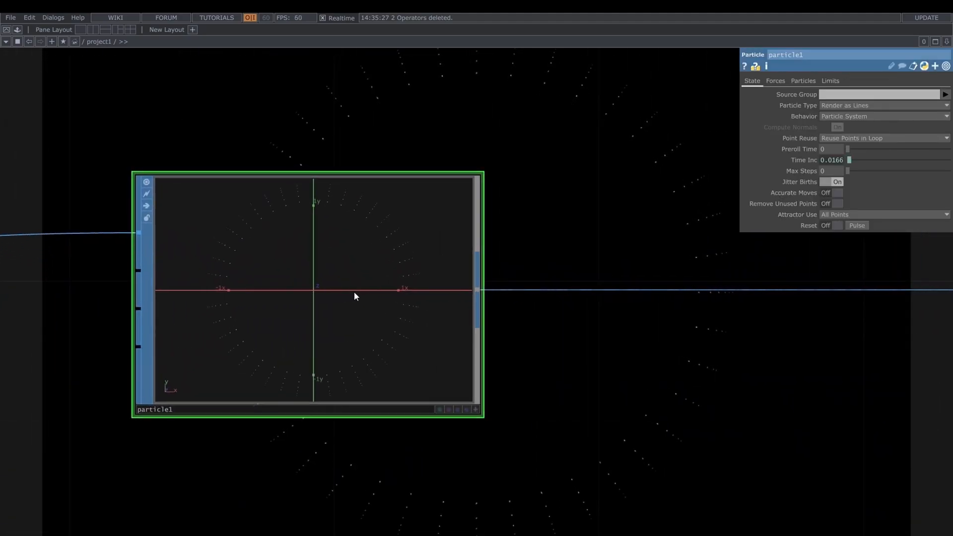
Step: Insert a Sprinkle SOP into the wire between circle1 and particle1
scroll(330, 347, "down", 5)
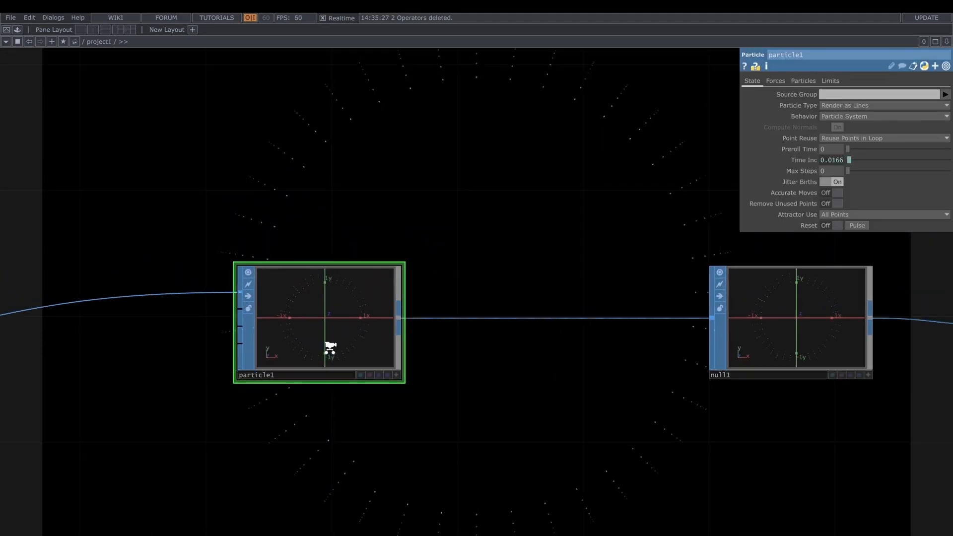
scroll(349, 397, "down", 3)
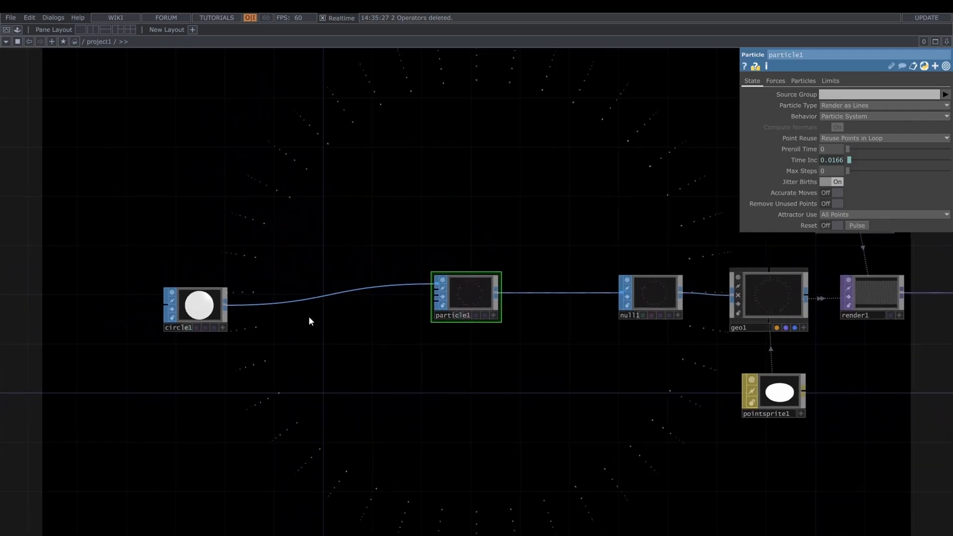
right_click(302, 303)
left_click(311, 289)
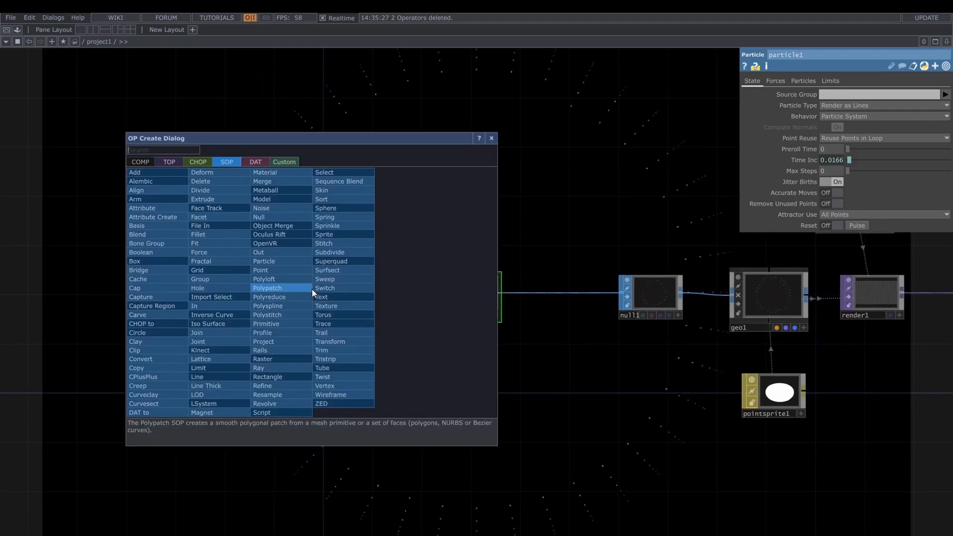
type("spri")
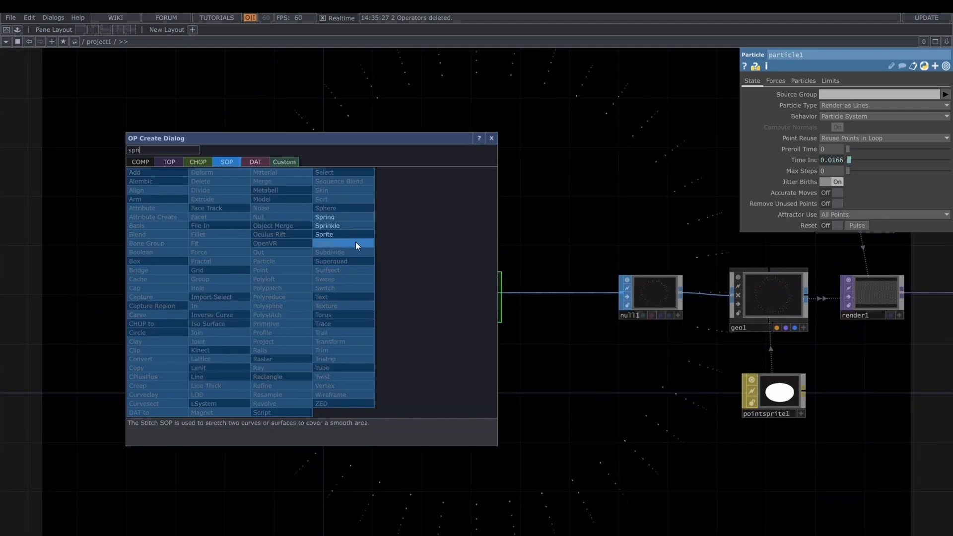
left_click(347, 222)
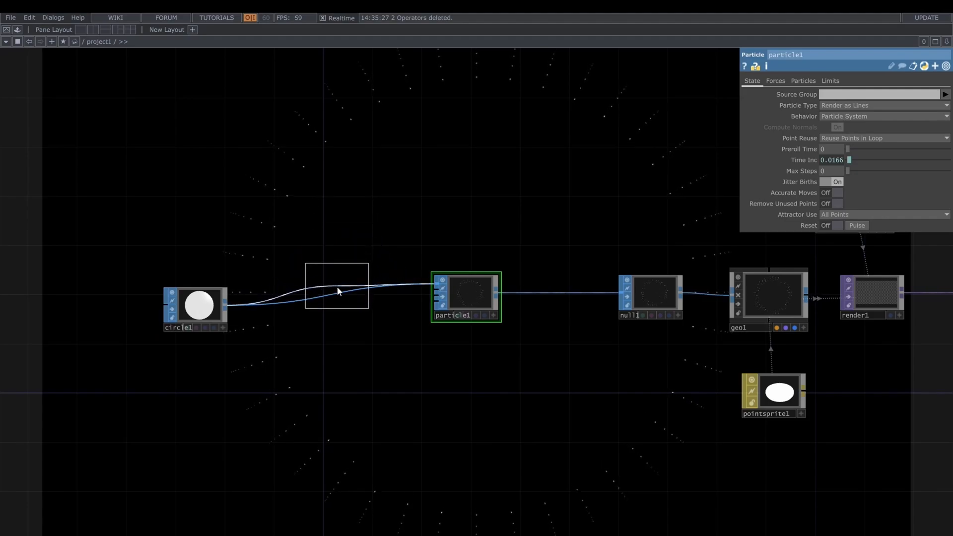
left_click(336, 300)
scroll(335, 302, "up", 4)
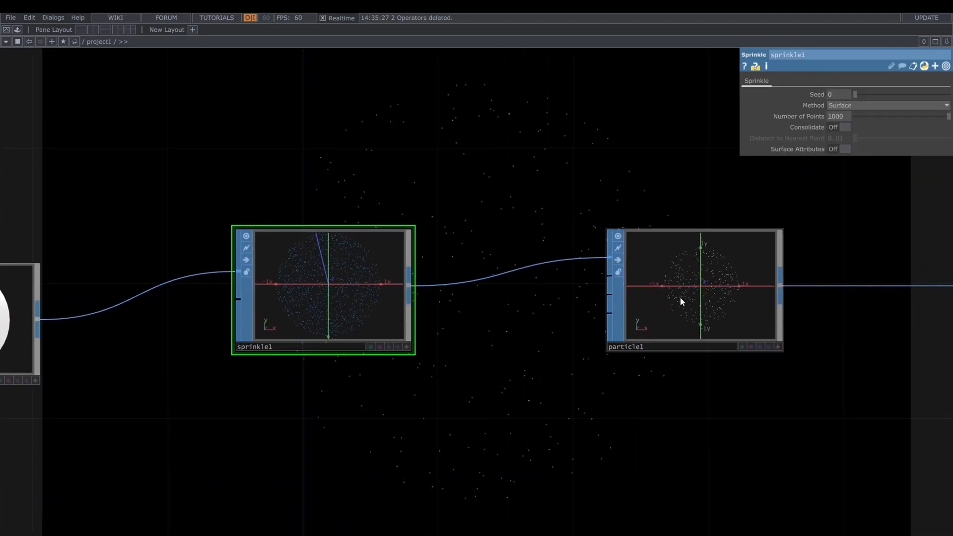
Step: Set both radius values of circle1 to 7
left_click_drag(777, 396, 474, 398)
scroll(395, 400, "down", 5)
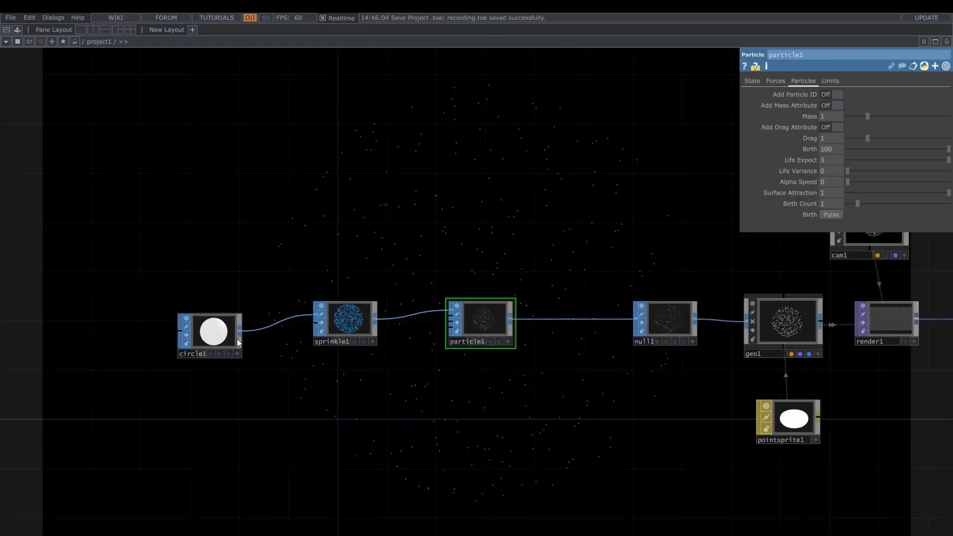
left_click(234, 338)
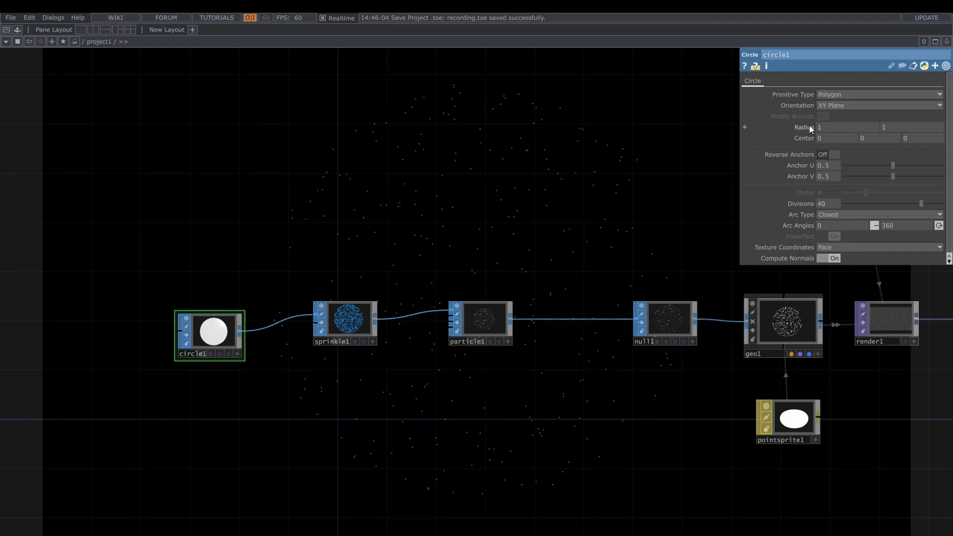
left_click_drag(809, 124, 809, 107)
Step: Set the resolution of render1 to 1280 by 1280
left_click_drag(598, 217, 336, 246)
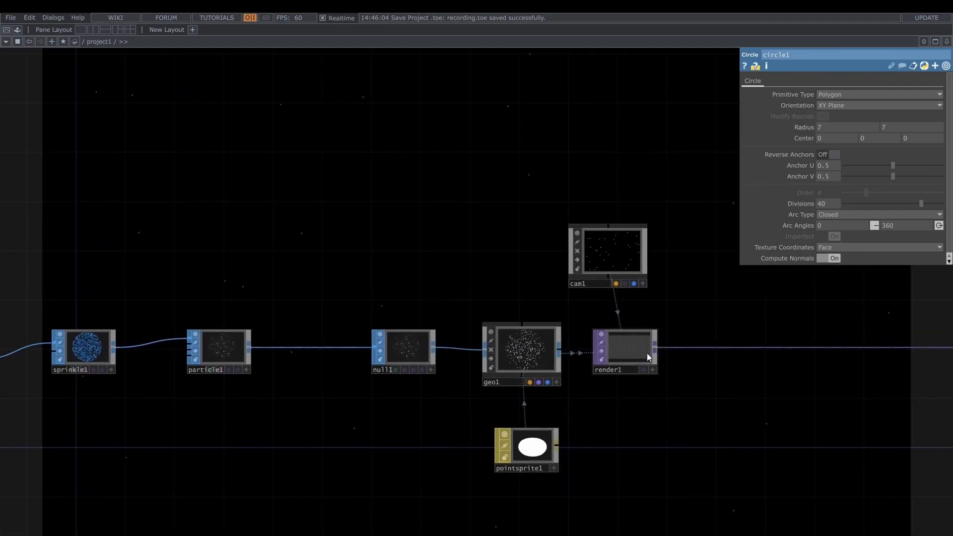
left_click(647, 353)
type("1280")
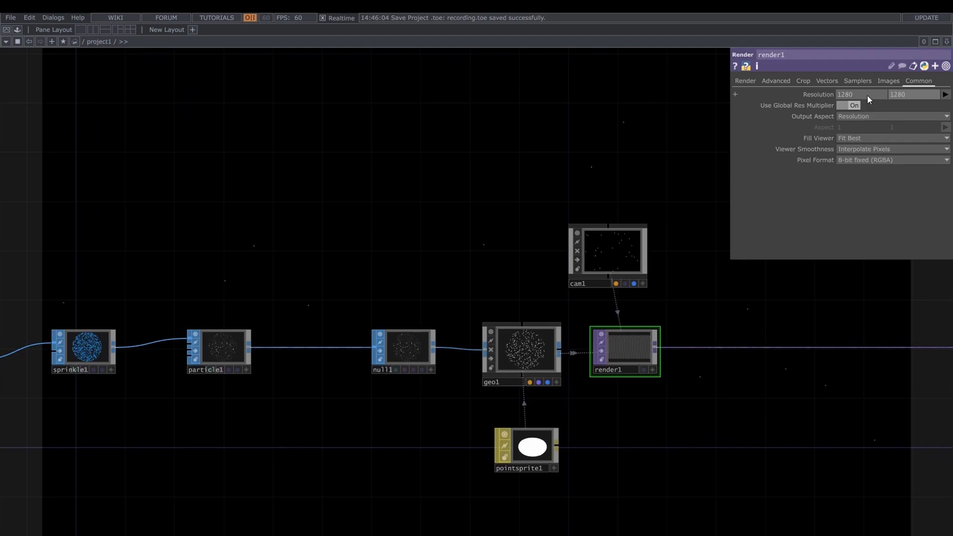
key("Return")
Step: Set the Z translation of cam1 to 19 so the particle circle fits the render
left_click(614, 254)
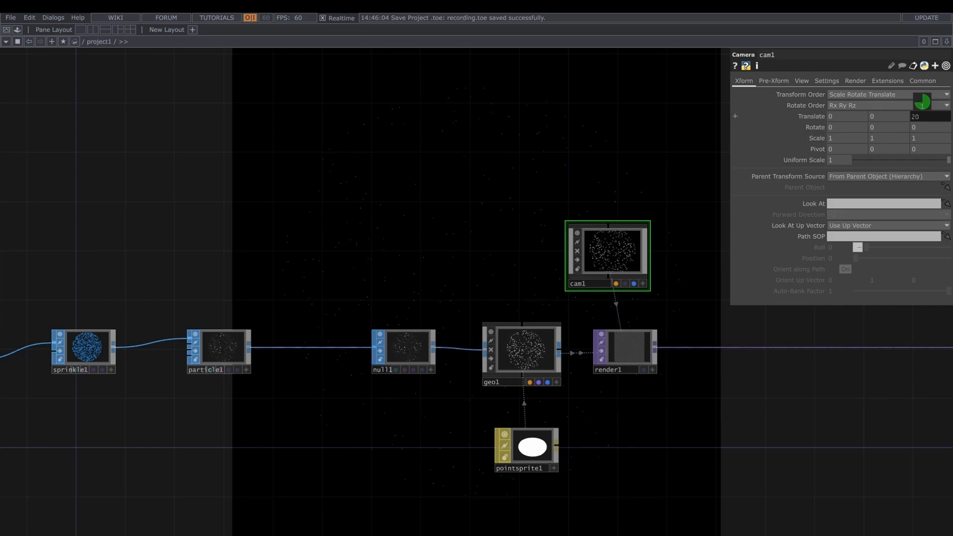
scroll(639, 368, "up", 5)
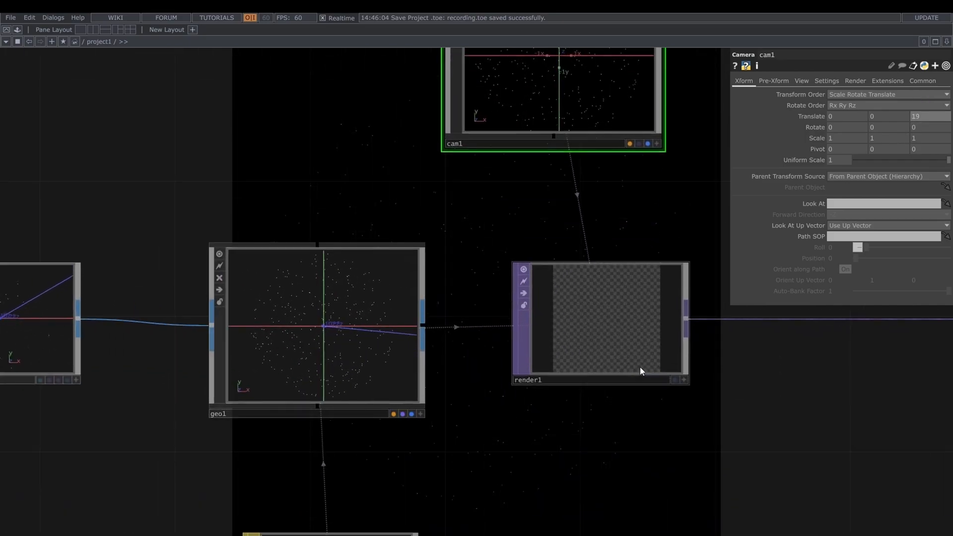
scroll(639, 368, "down", 7)
Step: Insert a Null TOP between render1 and rgbkey1, placed close to render1
left_click(357, 359)
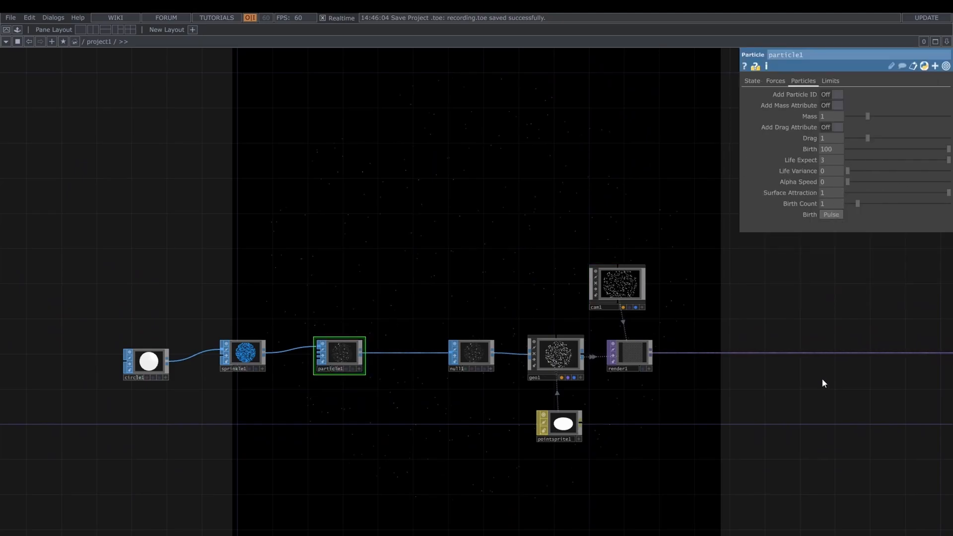
left_click_drag(821, 382, 412, 367)
left_click(386, 362)
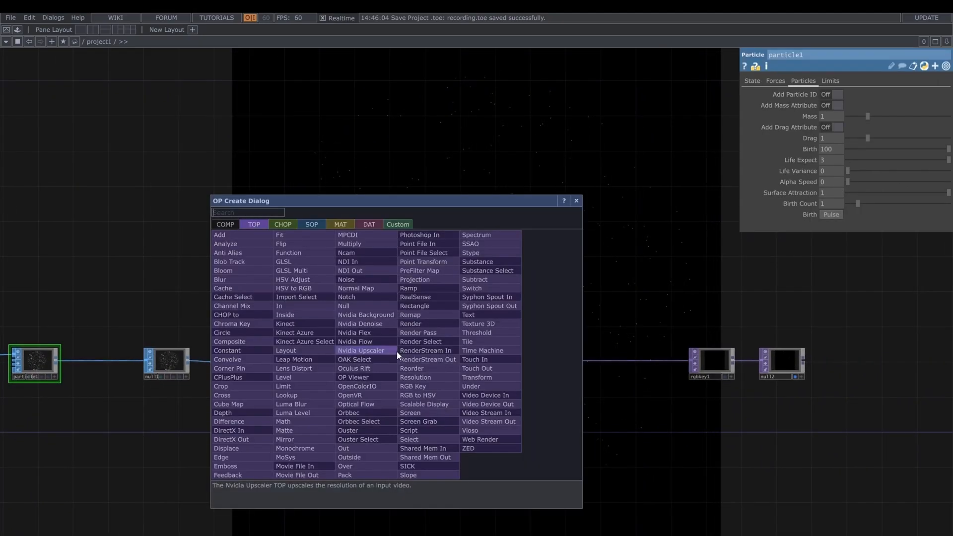
type("null")
key("Return")
scroll(397, 351, "up", 4)
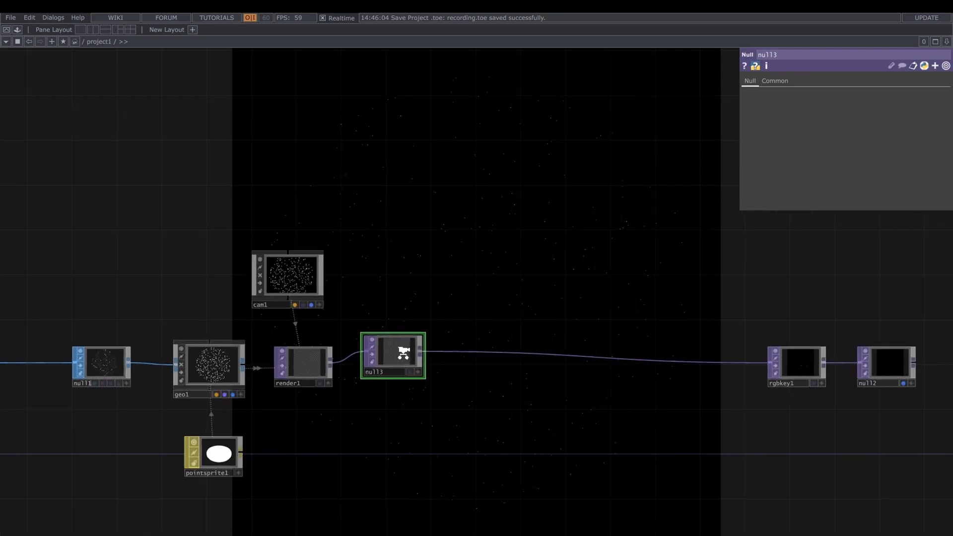
Step: Insert a Feedback TOP between null3 and rgbkey1, placed above the connecting wire
right_click(482, 362)
left_click(484, 353)
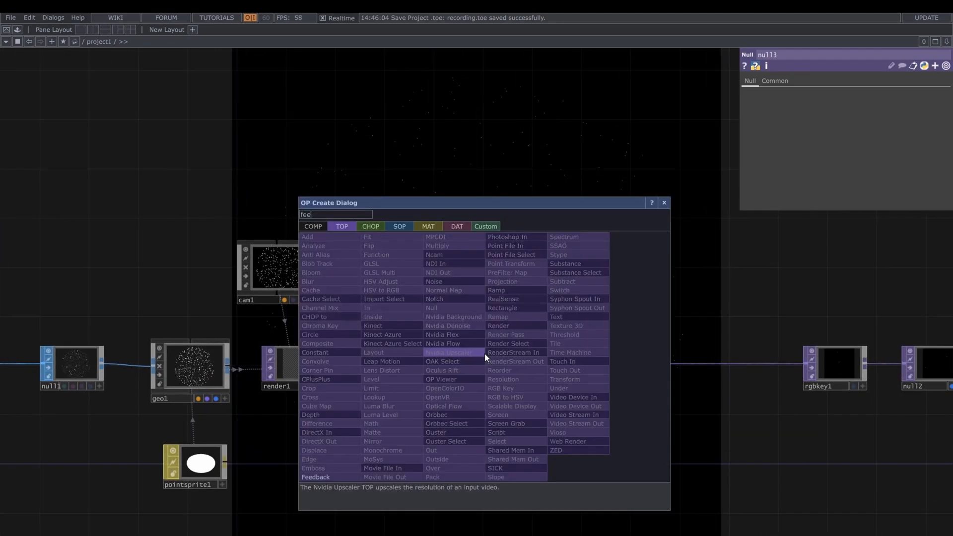
left_click(341, 470)
left_click(543, 291)
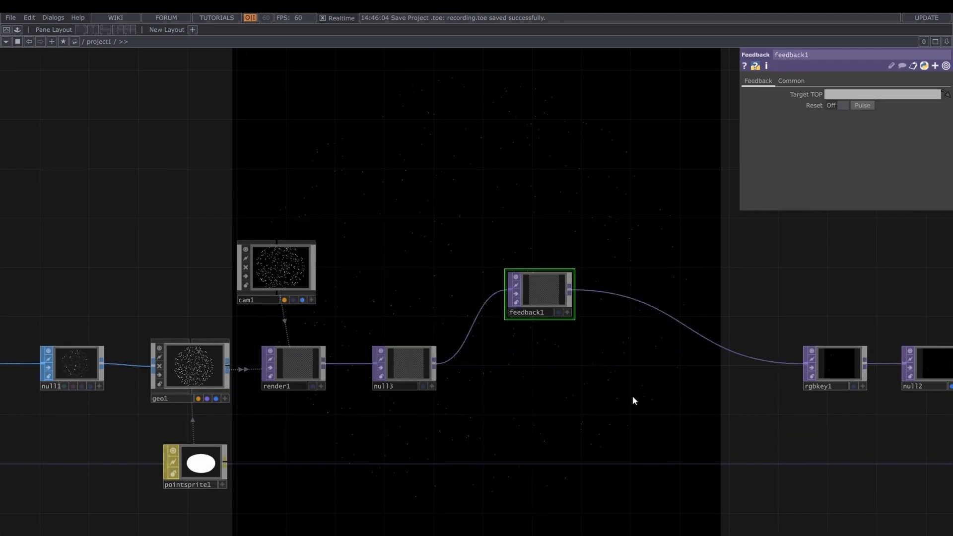
Step: Insert a Transform TOP between feedback1 and rgbkey1, placed beside feedback1
scroll(568, 322, "right", 3)
right_click(567, 300)
left_click(573, 288)
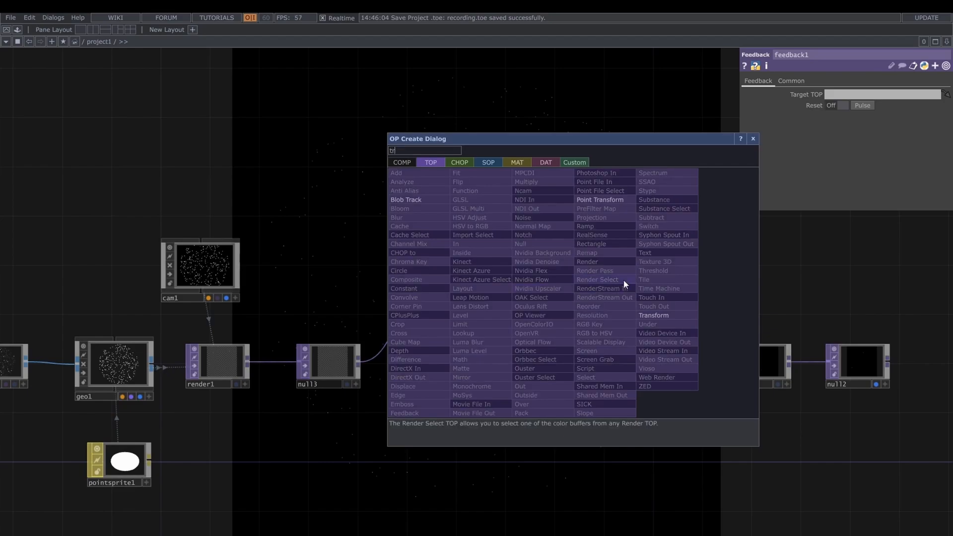
left_click(657, 316)
left_click(546, 292)
left_click_drag(606, 380, 435, 363)
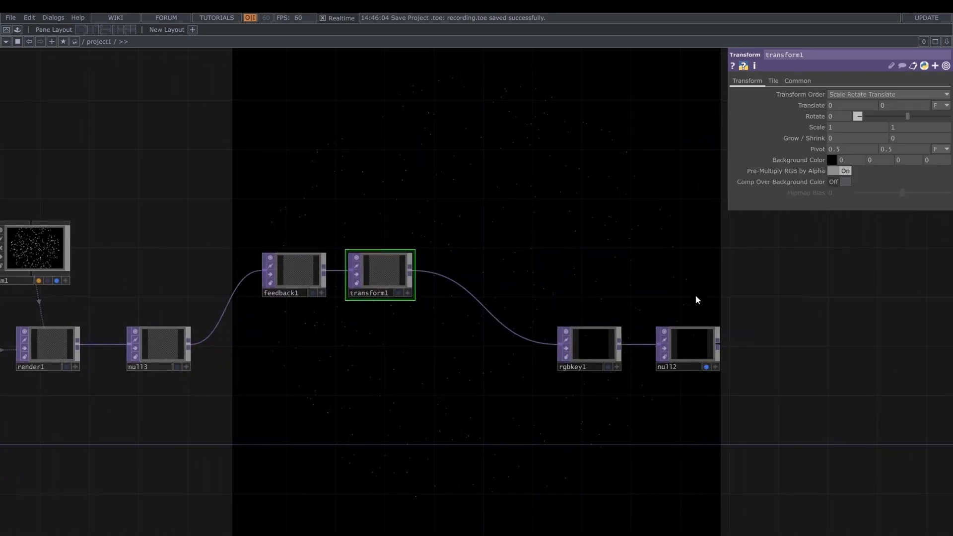
Step: Shift rgbkey1 and null2 away from transform1 and insert a Level TOP between transform1 and rgbkey1
right_click_drag(702, 292, 573, 361)
left_click_drag(604, 342, 691, 342)
right_click(499, 287)
left_click(498, 270)
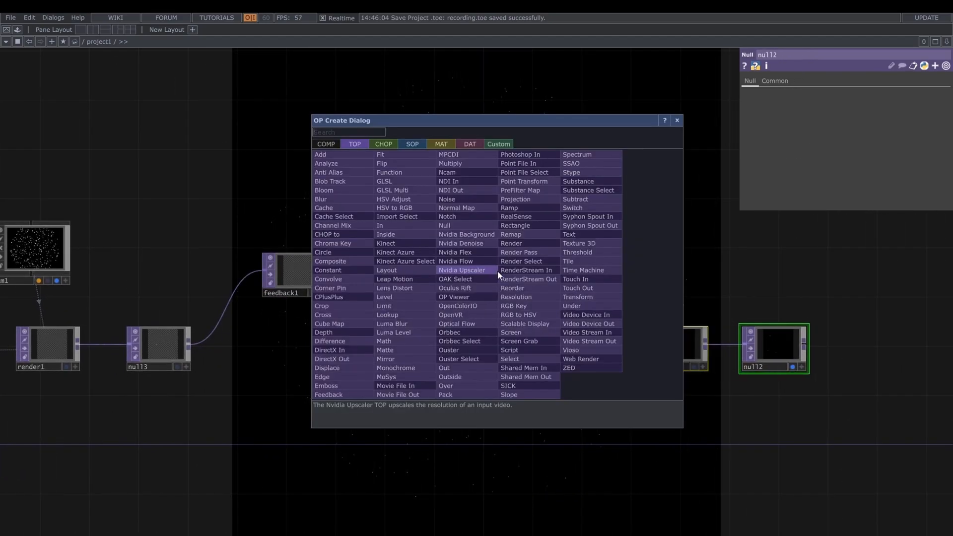
type("lev")
left_click(416, 297)
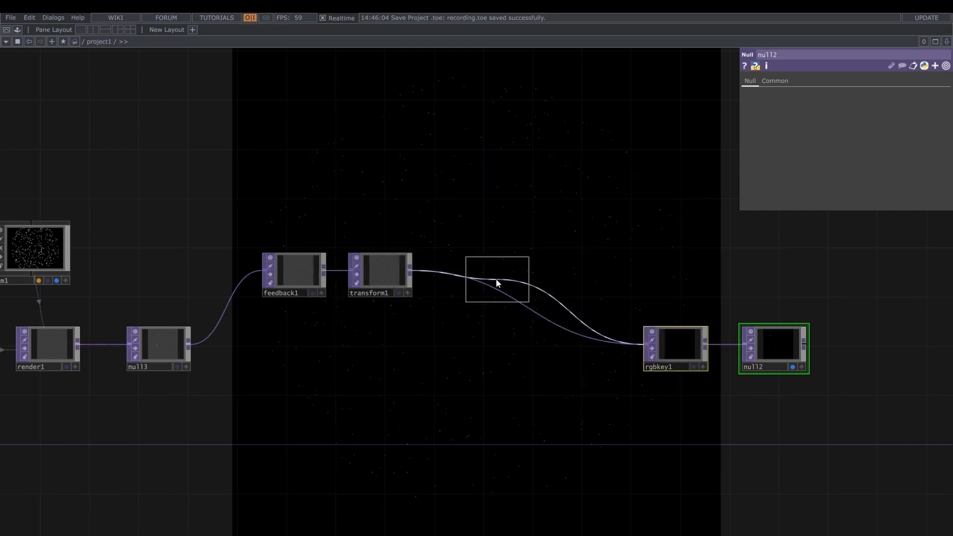
left_click(496, 281)
Step: Insert a Composite TOP between level1 and rgbkey1, aligned with rgbkey1
right_click(573, 292)
left_click(581, 280)
type("com")
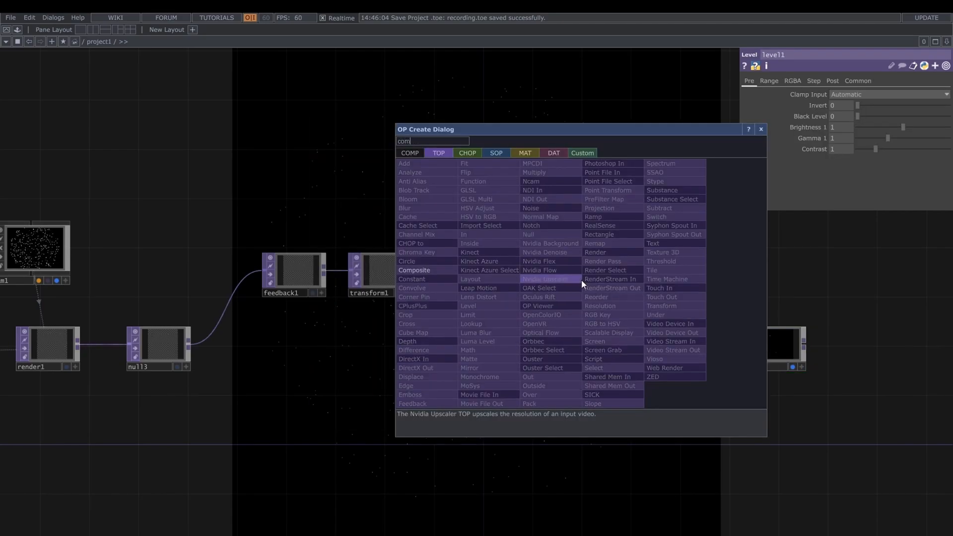
key("Return")
left_click(581, 280)
left_click_drag(582, 280, 594, 353)
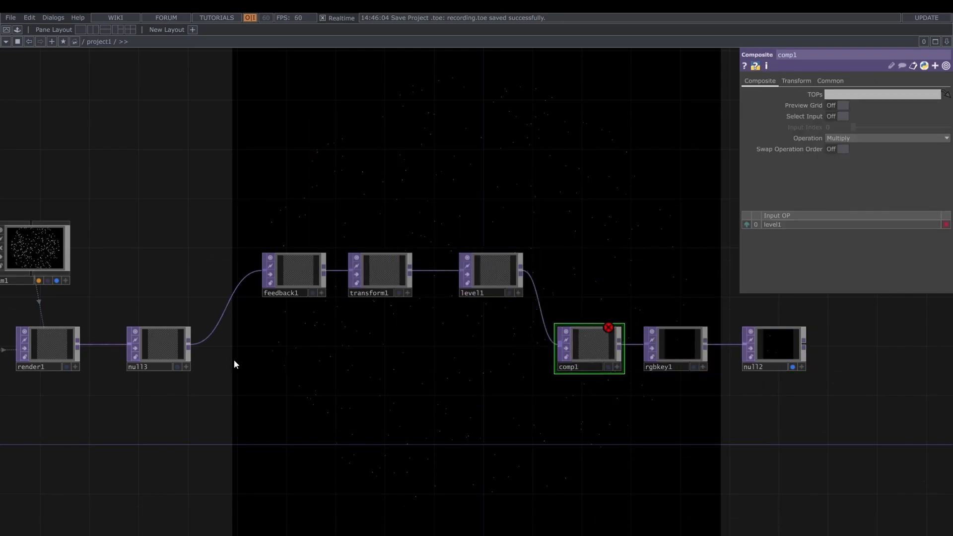
Step: Connect null3 as the second input of comp1 and set its operation to Over
left_click_drag(195, 345, 577, 361)
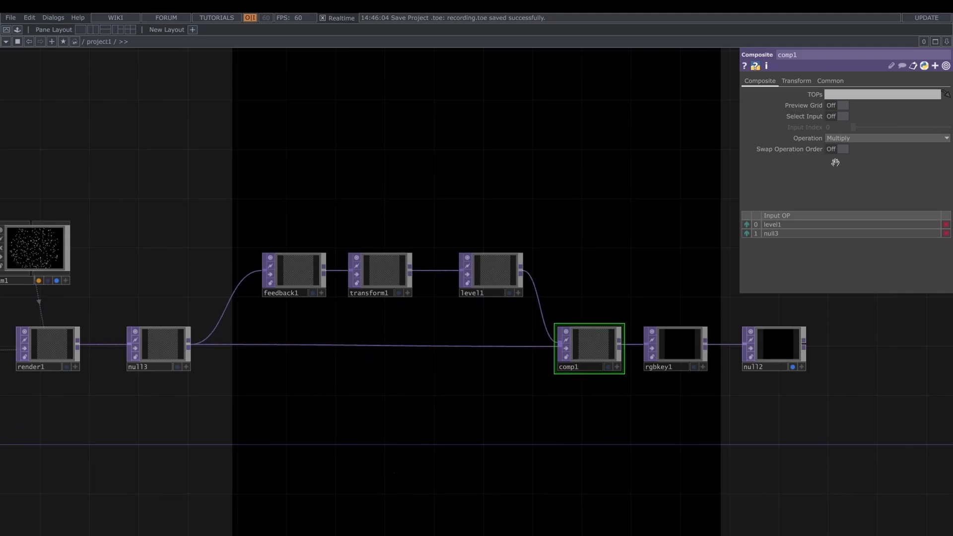
left_click(857, 140)
left_click(909, 226)
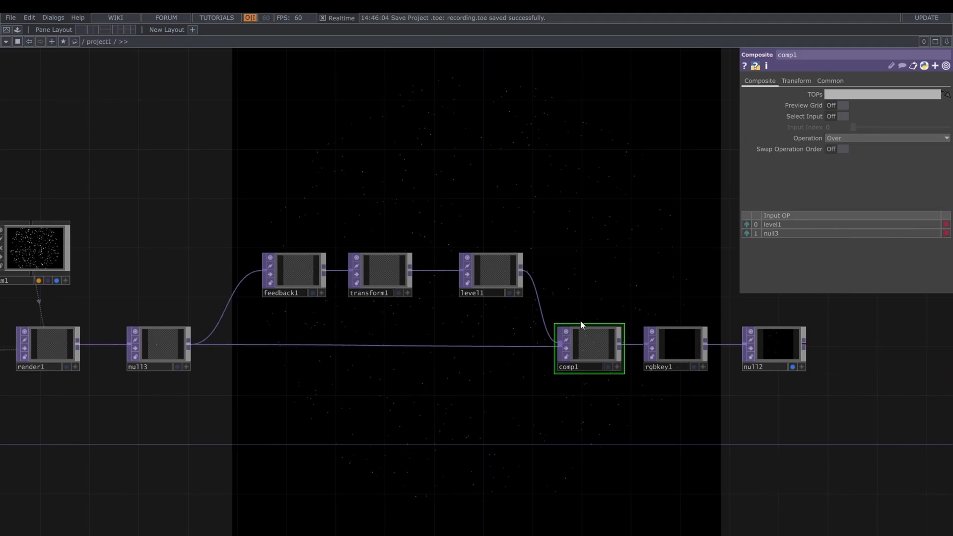
Step: Assign comp1 as the Target TOP of feedback1
left_click_drag(581, 324, 291, 274)
left_click_drag(526, 215, 299, 267)
Step: Increase the Constant Point Scale of pointsprite1 to 3.32
left_click_drag(230, 409, 412, 411)
left_click_drag(247, 444, 417, 407)
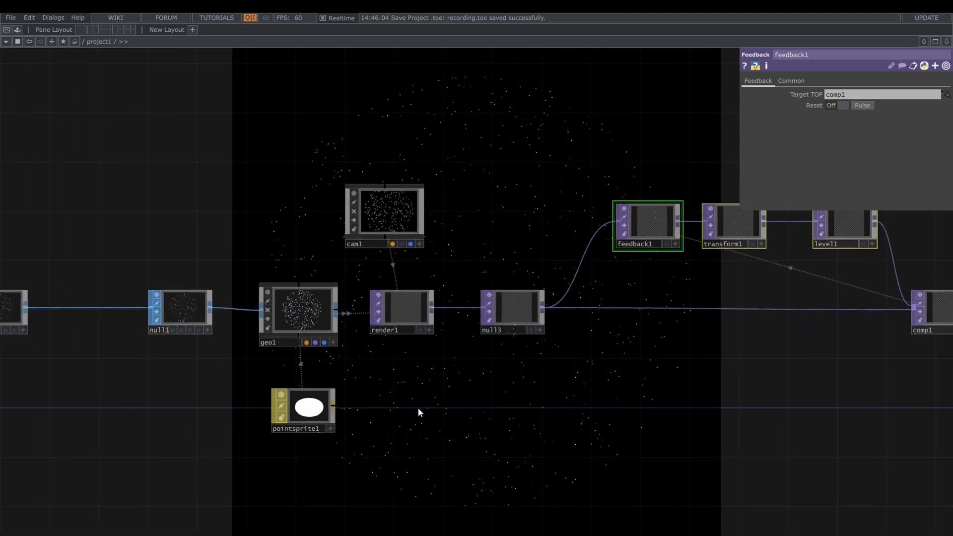
left_click(309, 416)
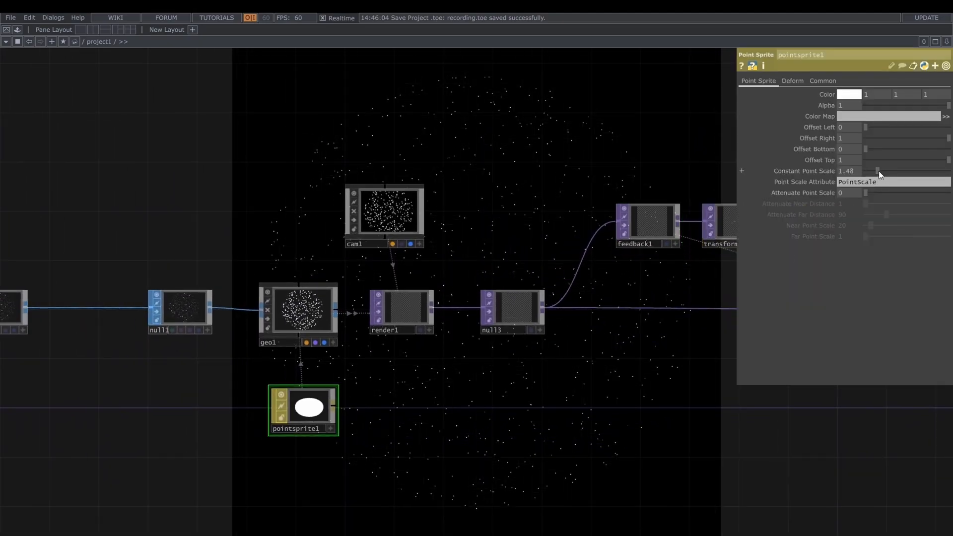
left_click_drag(878, 171, 893, 168)
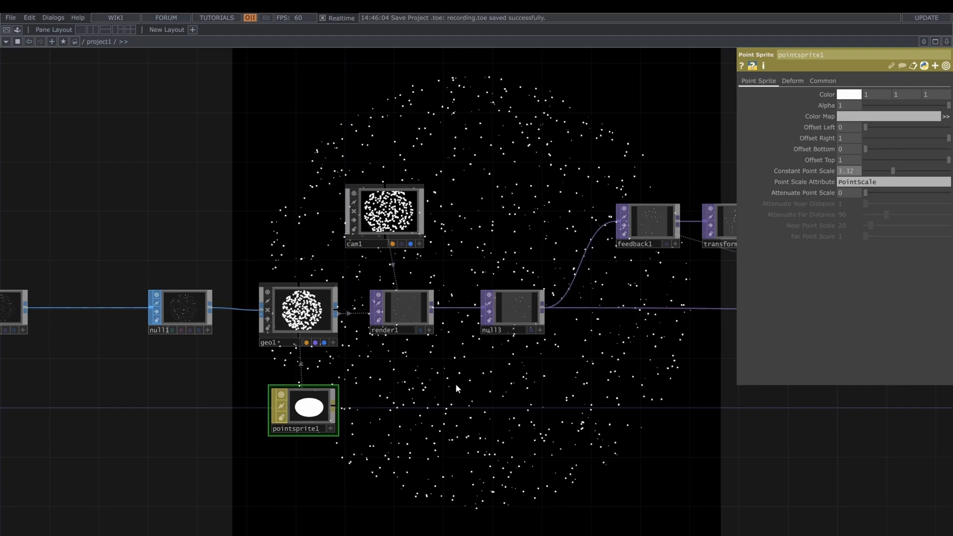
Step: Insert a Transform SOP between particle1 and null1
left_click_drag(156, 370, 233, 364)
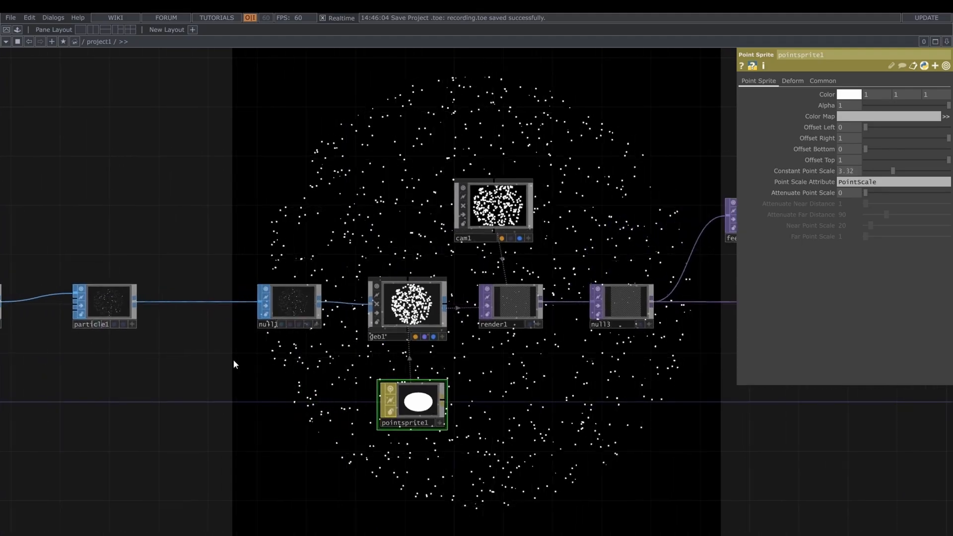
right_click(219, 310)
left_click(217, 294)
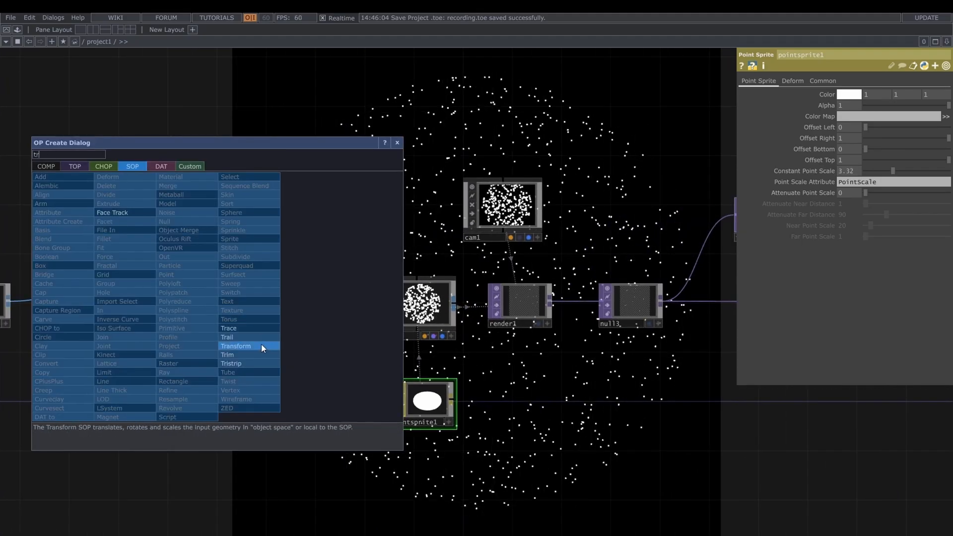
left_click(261, 344)
left_click(213, 305)
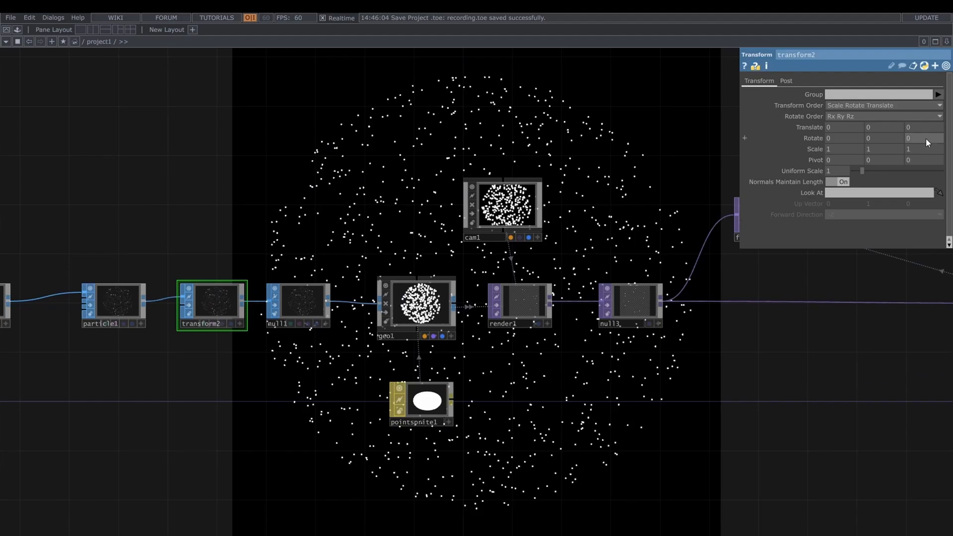
Step: Set the Z rotation of transform2 to the expression absTime.seconds
type("absTime")
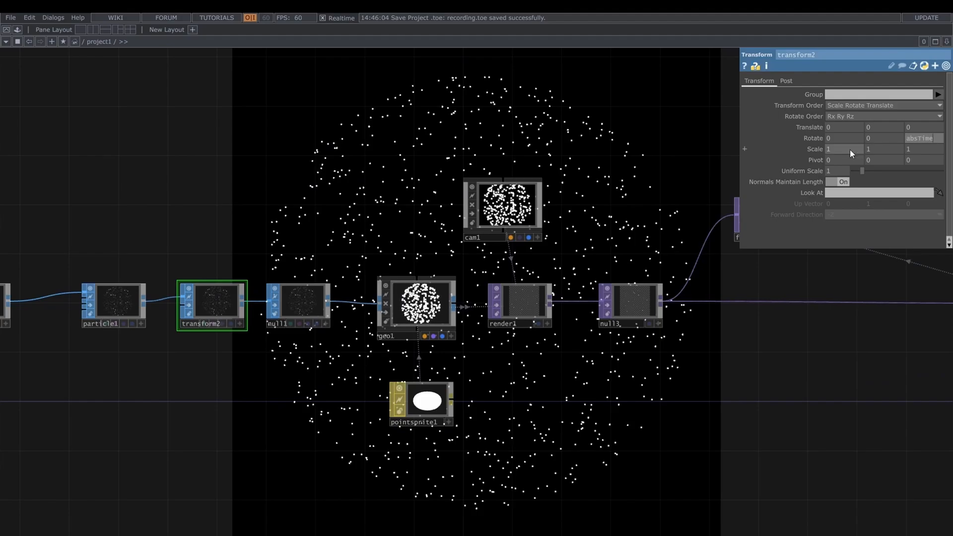
type(".seconds")
key("Return")
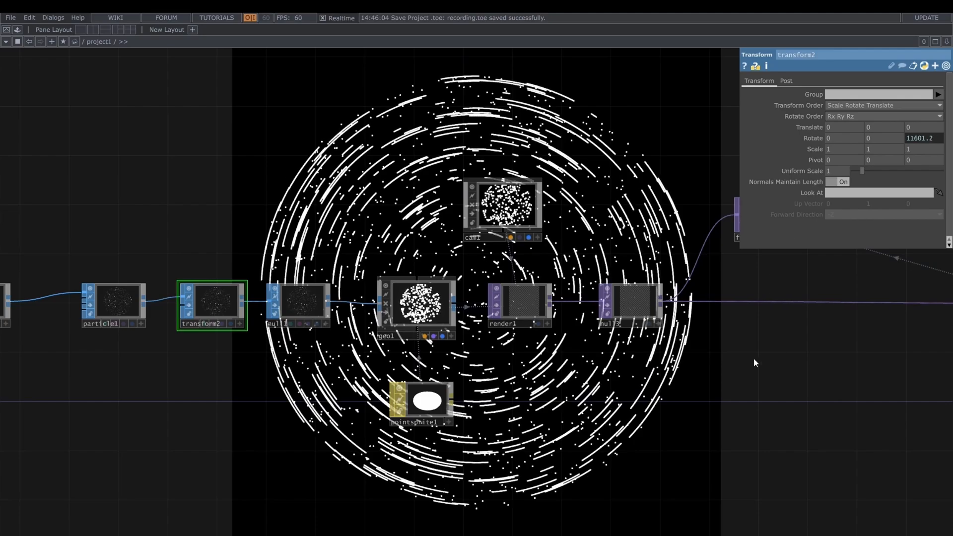
Step: Lower the post opacity of level1 to 0.99
left_click_drag(732, 347, 436, 377)
left_click(668, 246)
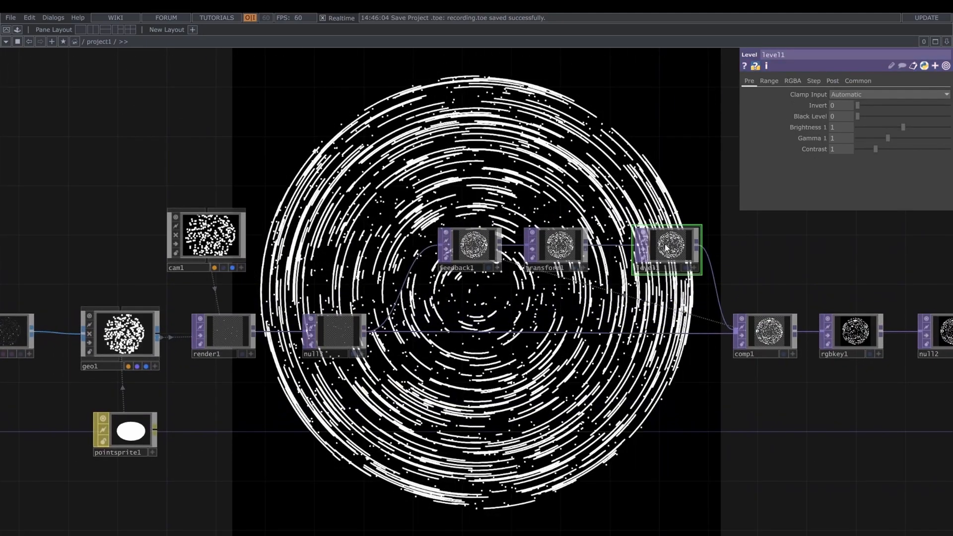
left_click(832, 81)
middle_click_drag(845, 107, 761, 136)
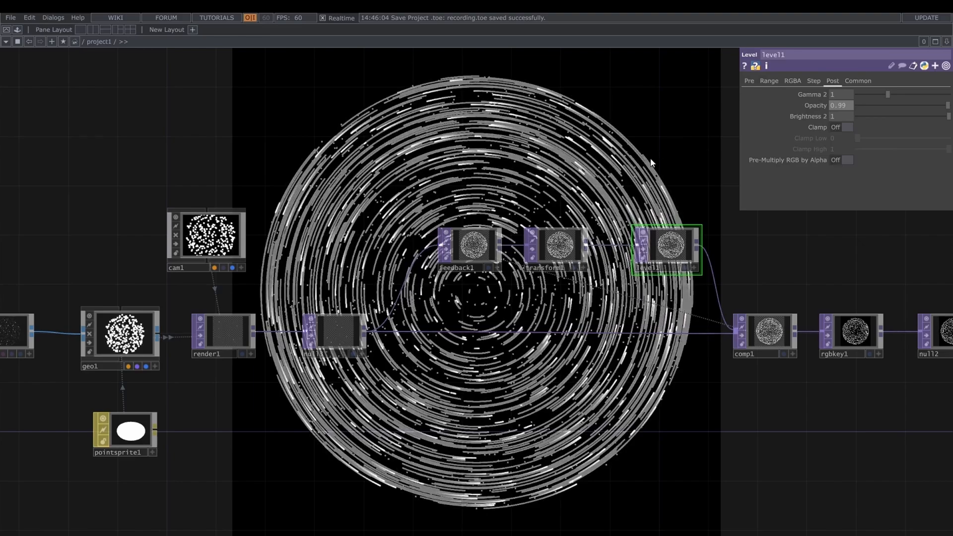
Step: Set both scale values of transform1 to 1.001 and reset feedback1
left_click(553, 258)
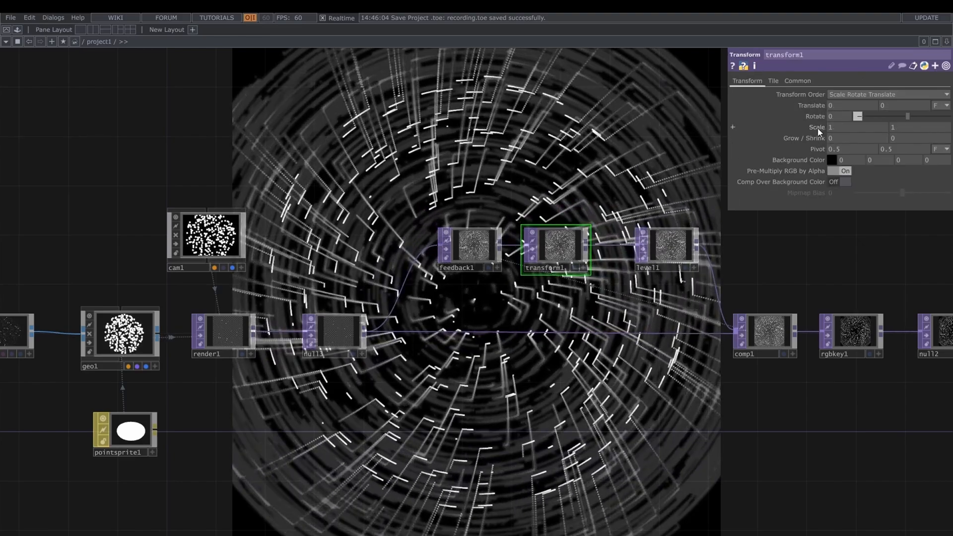
middle_click_drag(817, 128, 825, 147)
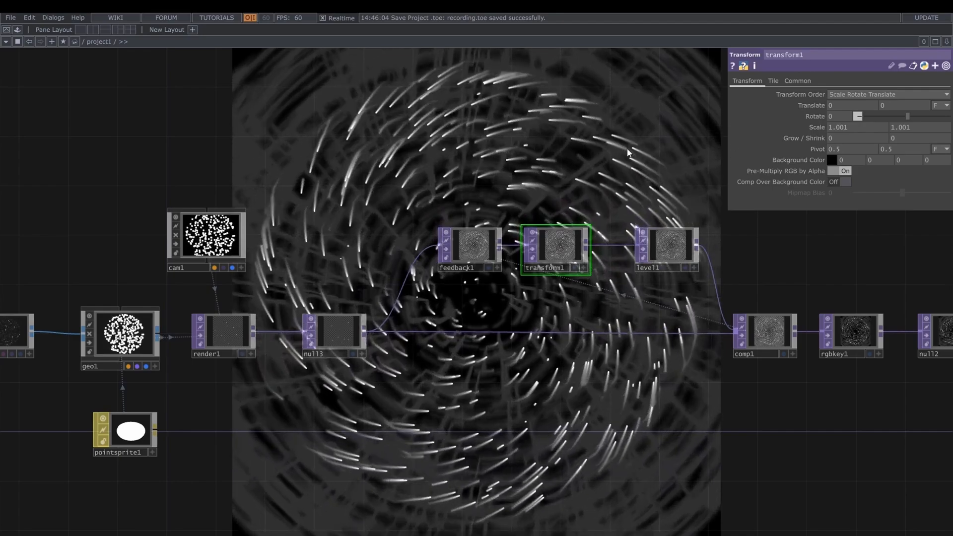
left_click(469, 245)
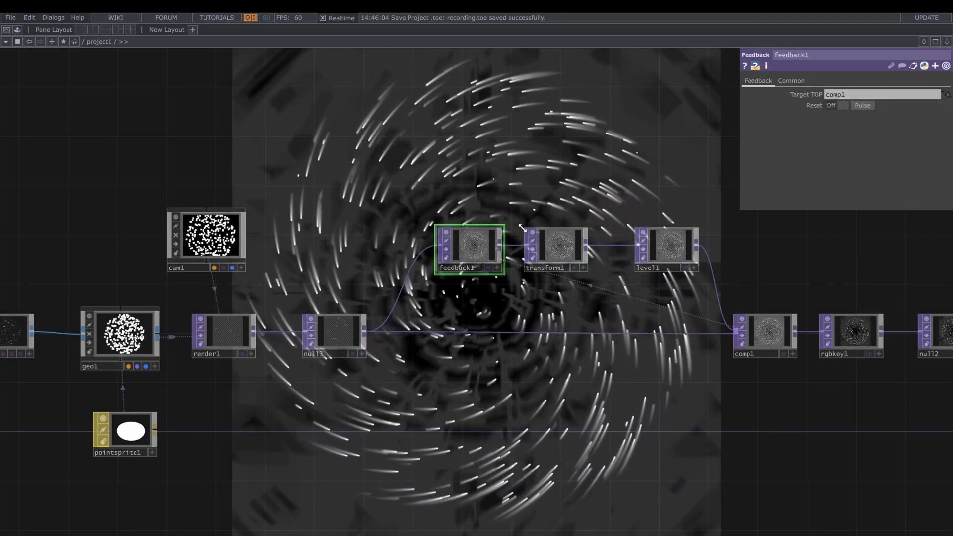
left_click(865, 105)
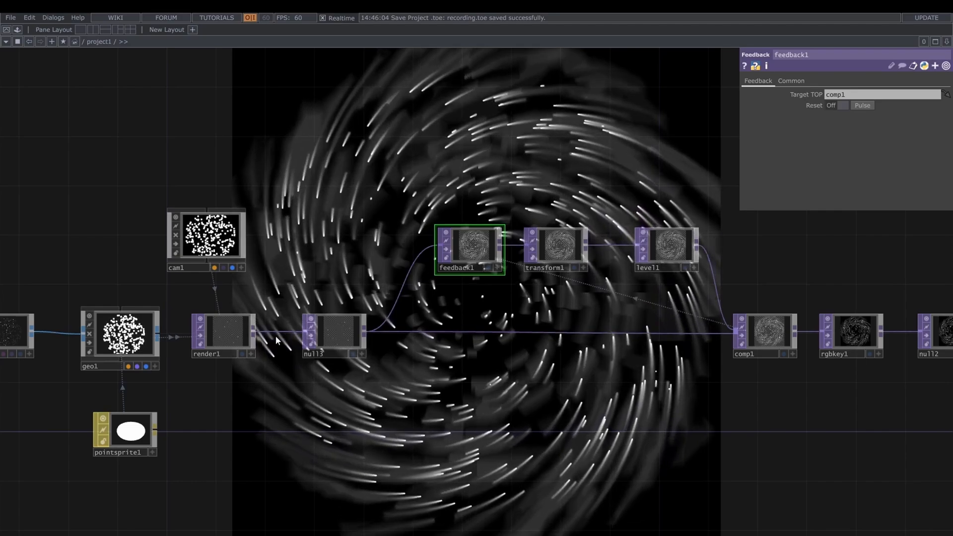
Step: Change the pixel format of render1 to 32-bit float (RGBA)
left_click(233, 333)
left_click(870, 159)
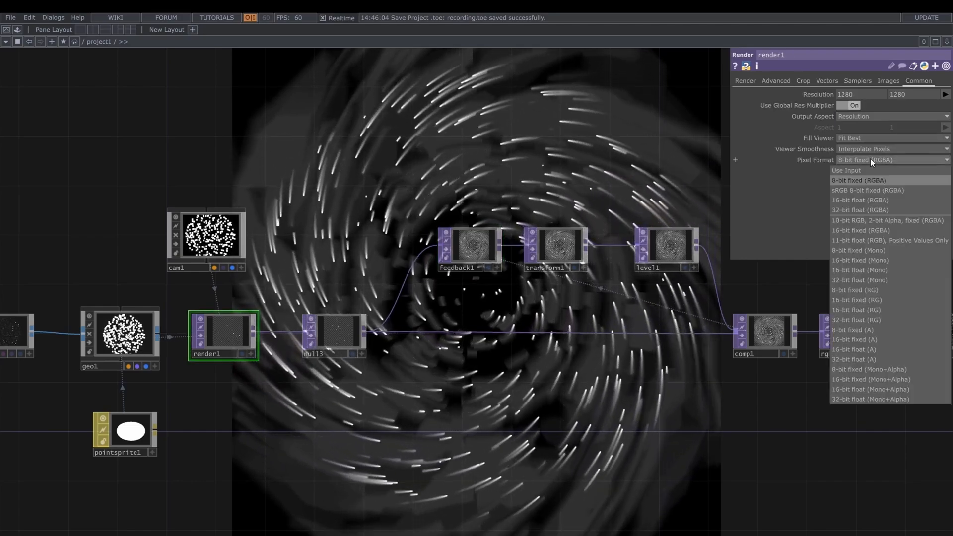
left_click(868, 210)
Step: Move rgbkey1 and null2 together farther from comp1 to make room in the chain
middle_click_drag(713, 419, 557, 390)
left_click_drag(556, 386, 468, 388)
right_click_drag(713, 265, 565, 344)
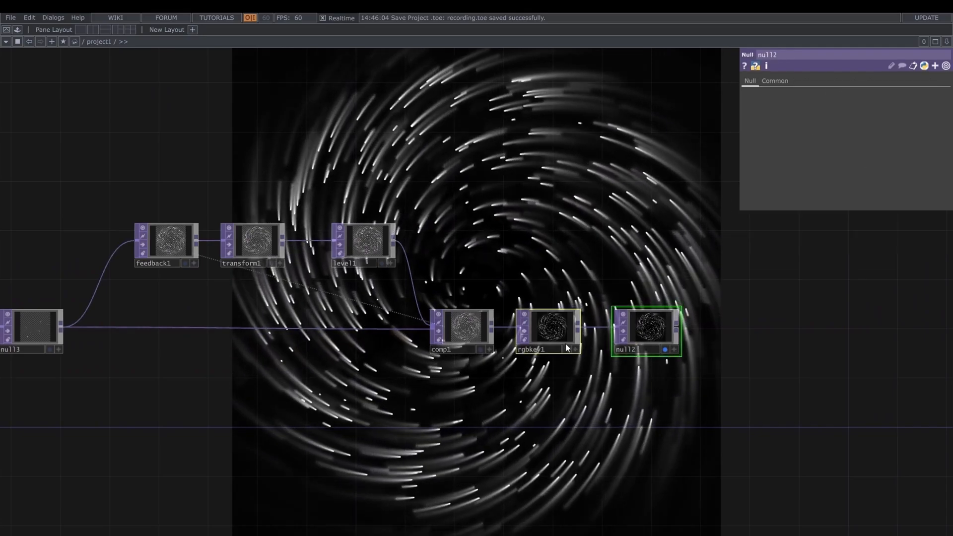
left_click_drag(567, 335, 726, 335)
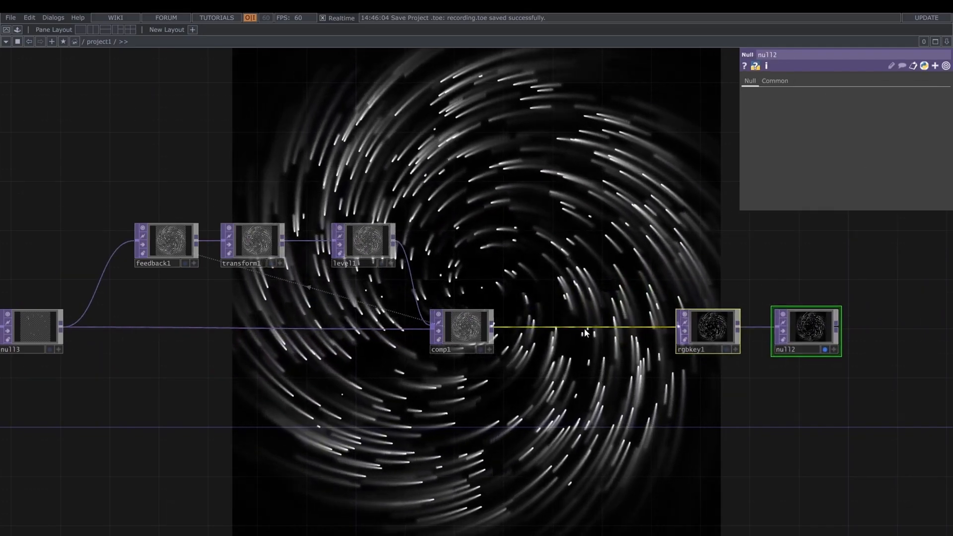
Step: Create a Ramp TOP and place it below comp1
key("Tab")
type("ram")
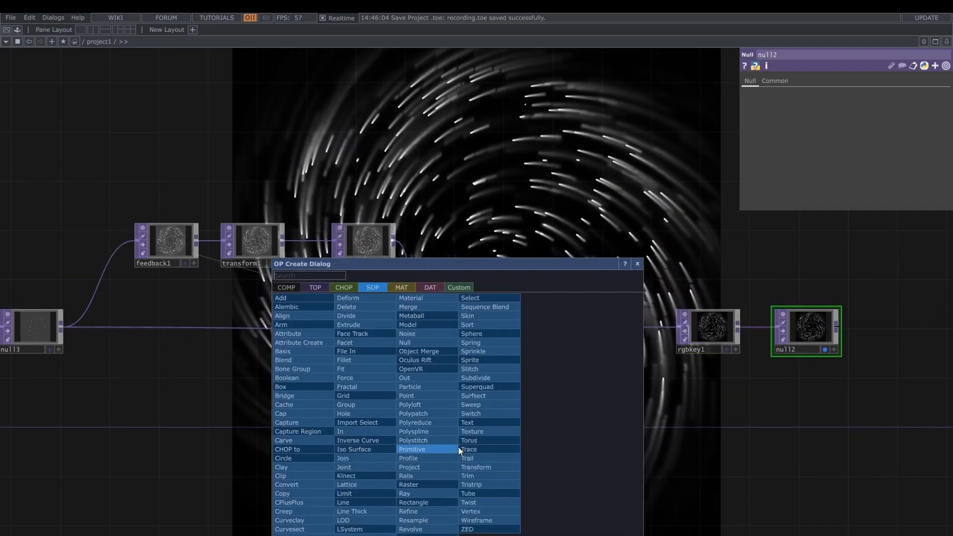
type("p")
key("Tab")
key("Tab")
key("Tab")
key("Tab")
key("Tab")
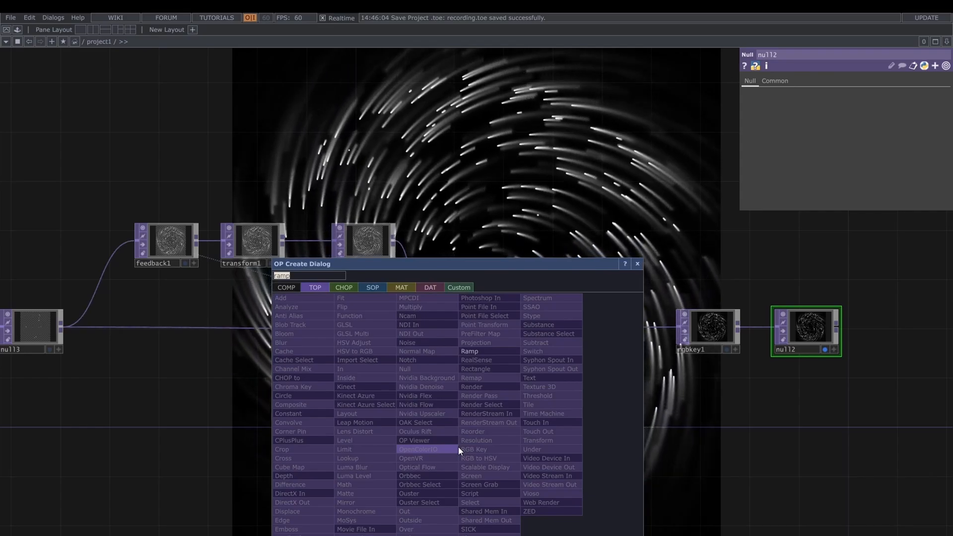
key("Return")
left_click(458, 447)
left_click_drag(520, 434, 513, 352)
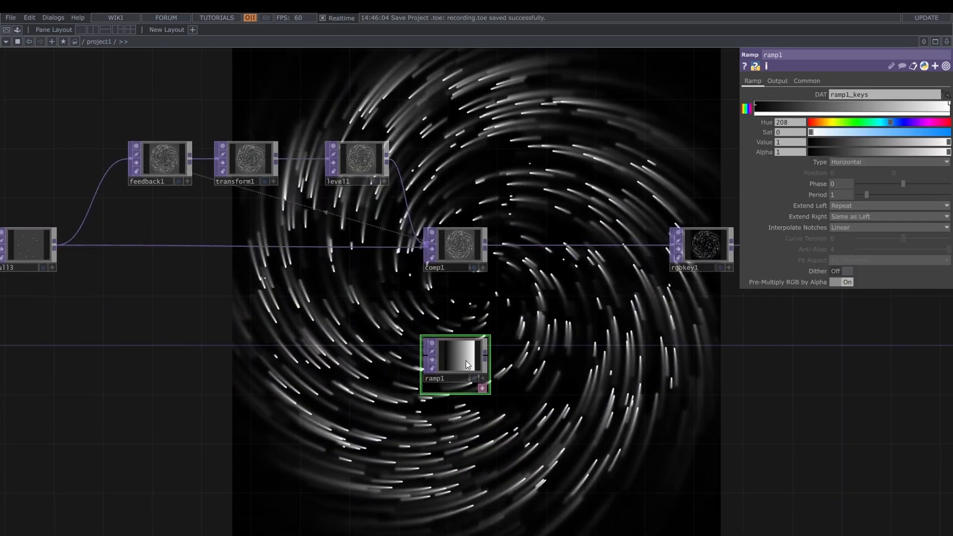
Step: Set the resolution of ramp1 to 1280 by 1280
left_click(815, 82)
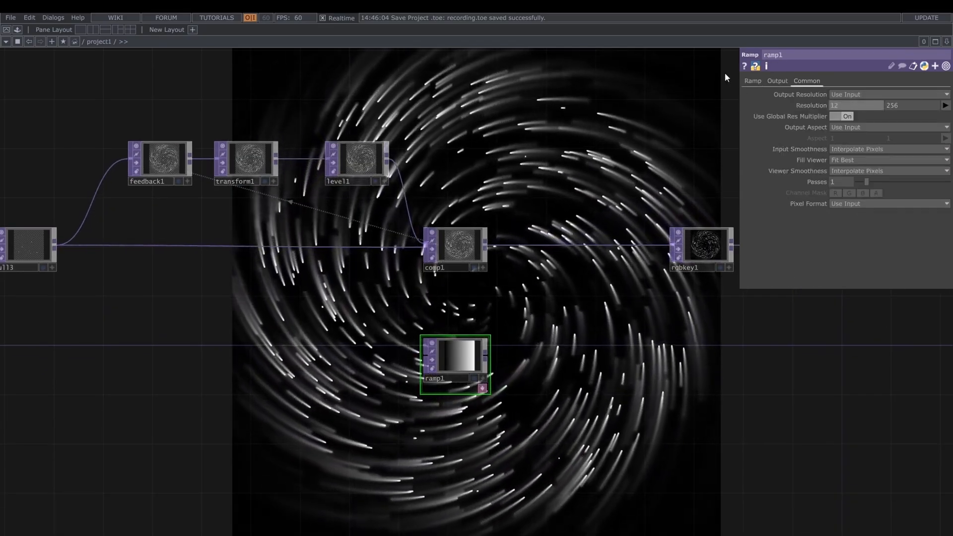
key("Tab")
type("1280")
key("Return")
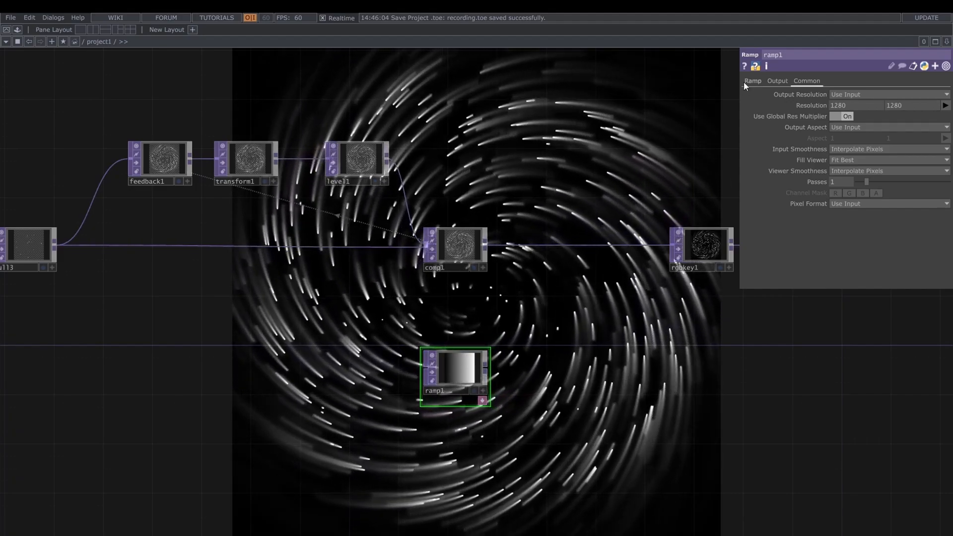
Step: Color the first key of ramp1 magenta with hue 294, saturation 1 and value 1
left_click(751, 81)
left_click(755, 106)
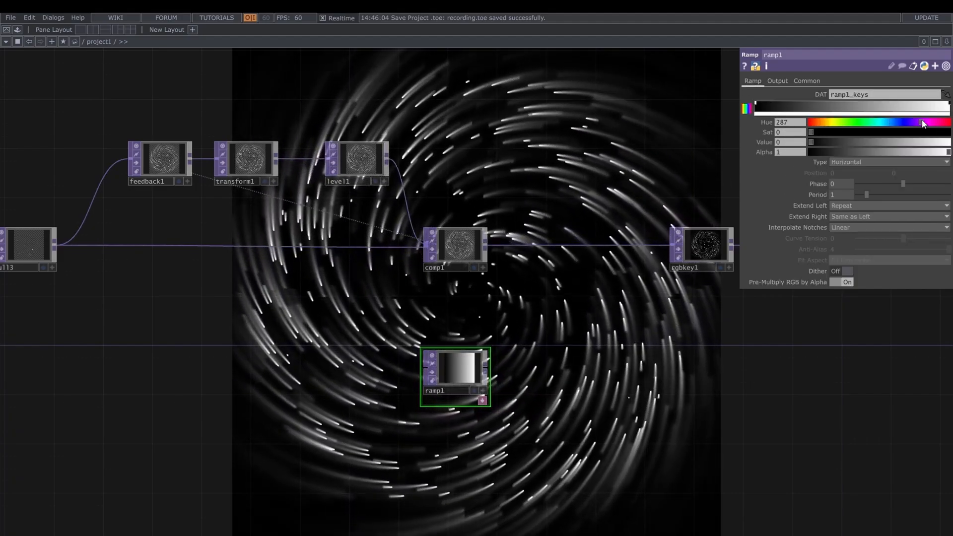
left_click(924, 123)
left_click(948, 132)
left_click(948, 143)
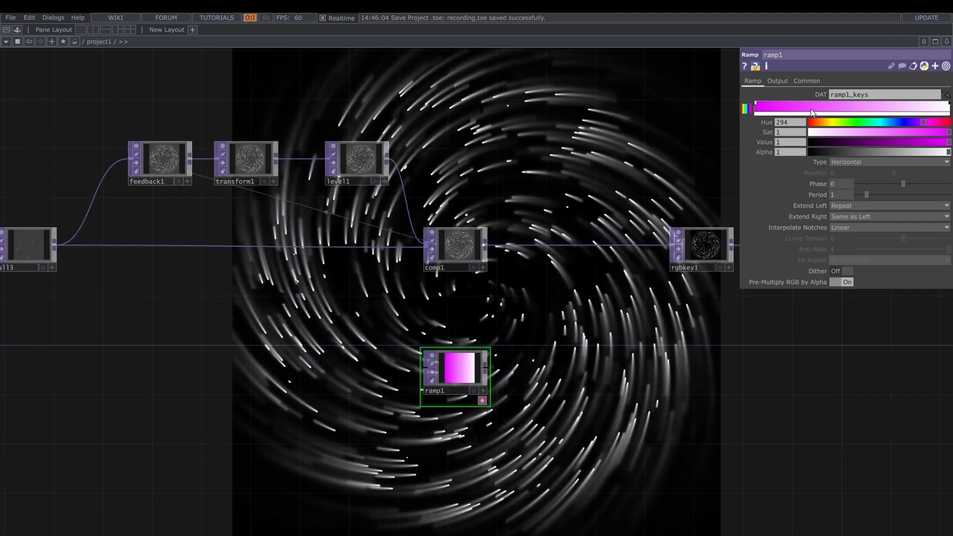
Step: Add a blue key to ramp1 with hue 247, saturation 1 and value 0.86, plus another blue key nearer the ramp's end
left_click(801, 104)
left_click(906, 122)
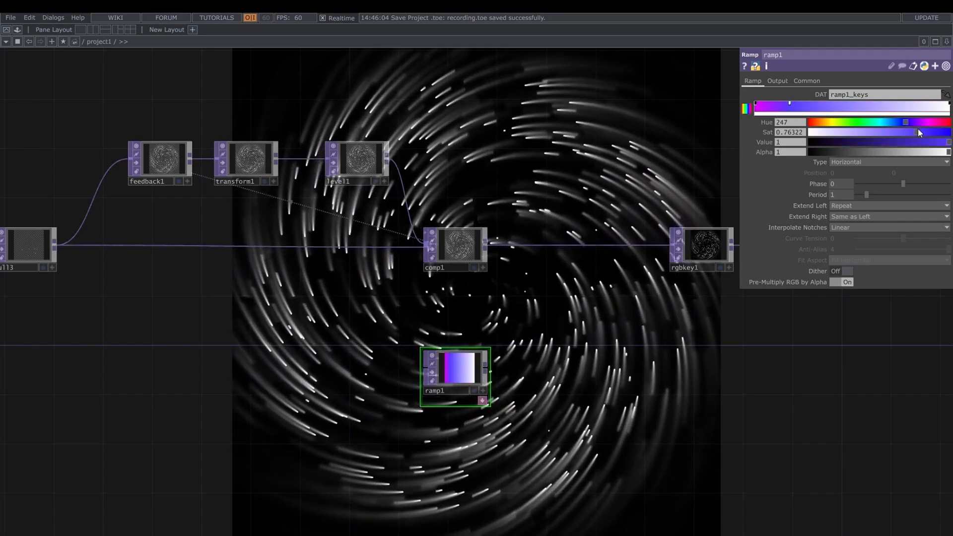
left_click(947, 132)
left_click(929, 142)
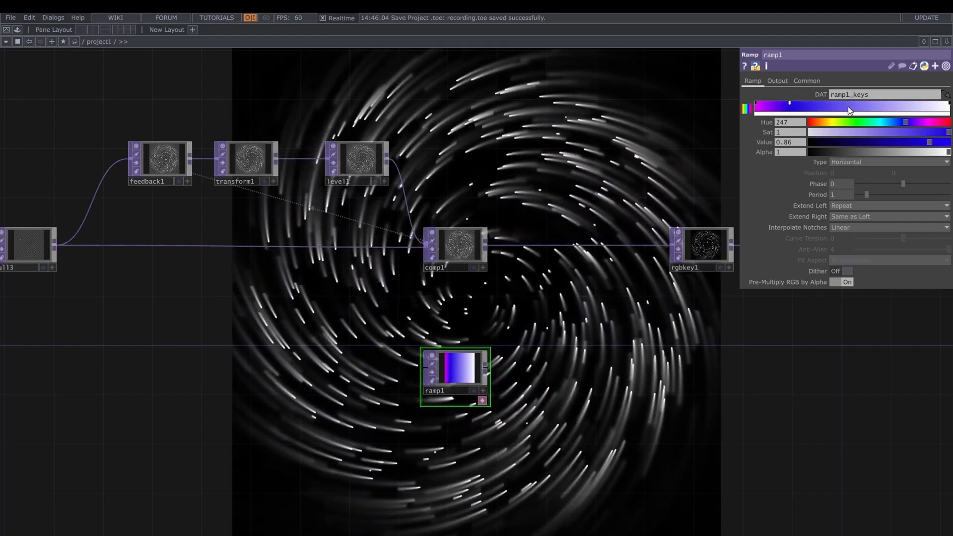
left_click_drag(807, 105, 894, 106)
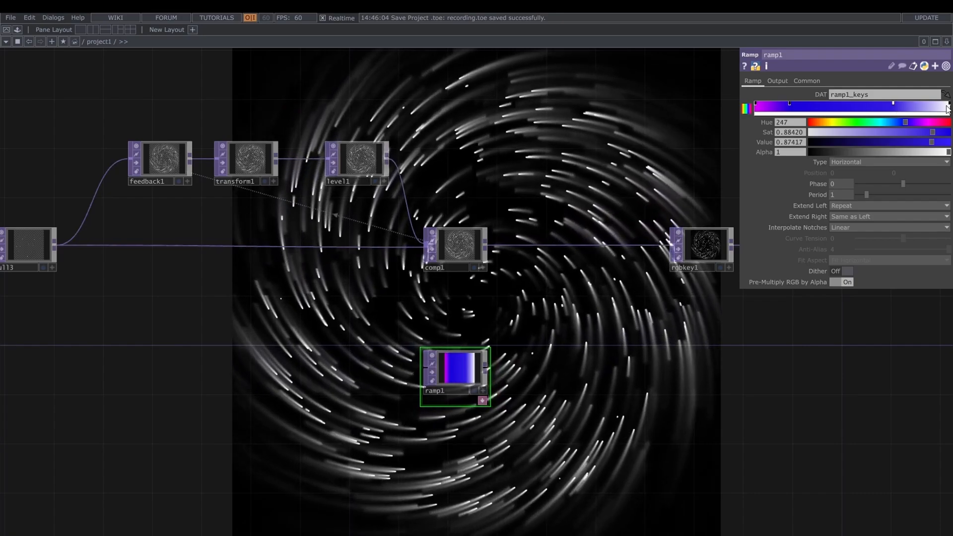
Step: Color the last key of ramp1 light blue with hue 203 and shift the neighbouring blue key slightly inward
left_click(948, 106)
left_click(891, 122)
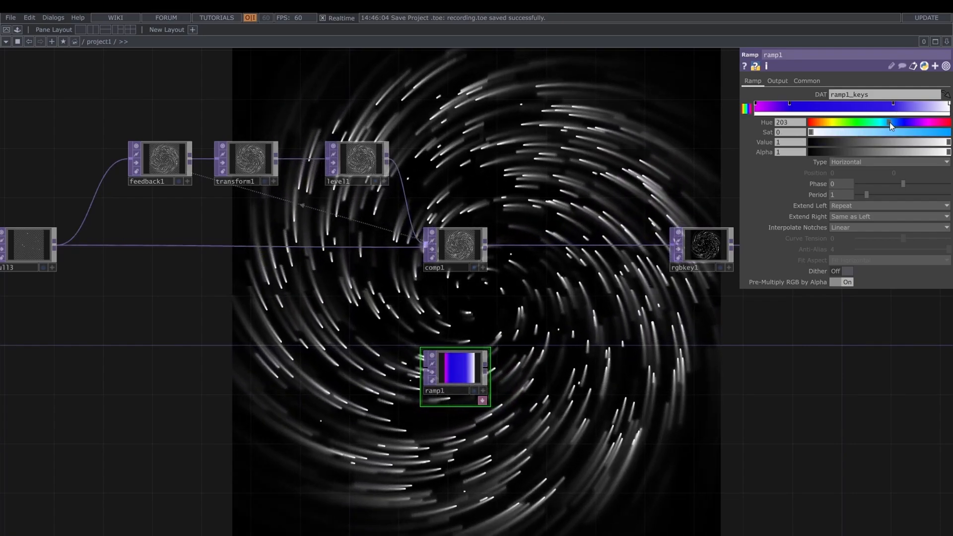
mouse_move(936, 132)
left_mouse_down()
mouse_move(950, 133)
mouse_move(942, 143)
left_mouse_up()
left_click_drag(893, 105, 886, 108)
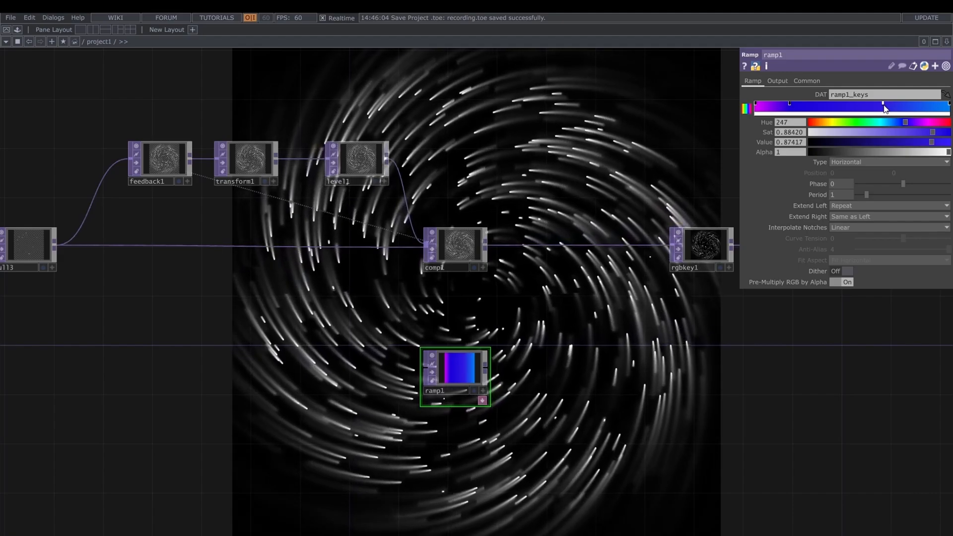
Step: Set ramp1's type to Circular and Extend Left to Mirror, and shift its second key slightly farther from the first
left_click(859, 162)
left_click(846, 200)
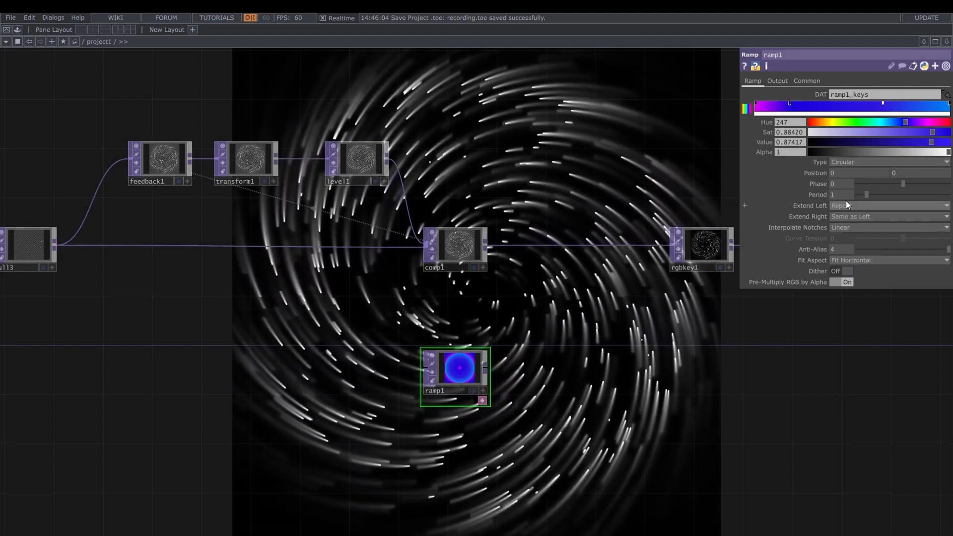
left_click(846, 214)
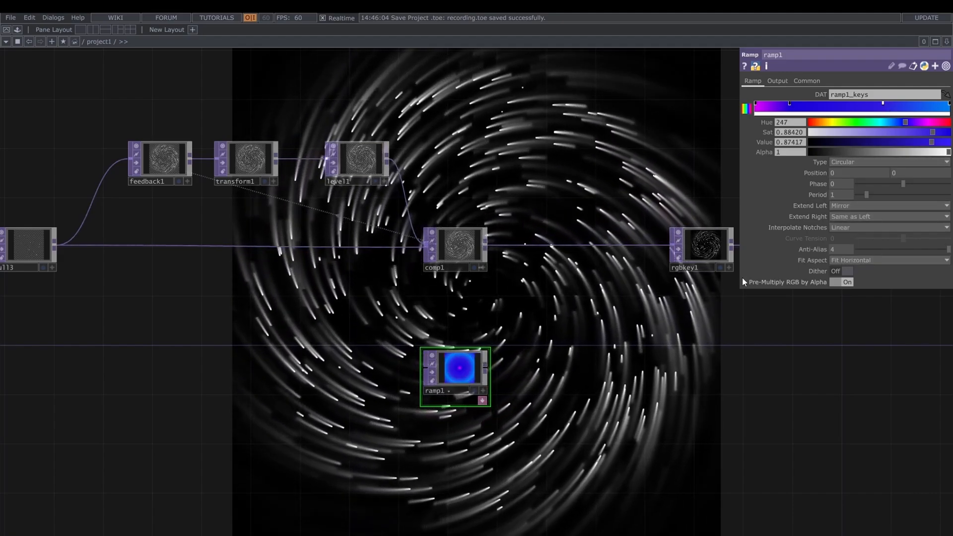
scroll(511, 397, "up", 4)
left_click_drag(790, 104, 793, 103)
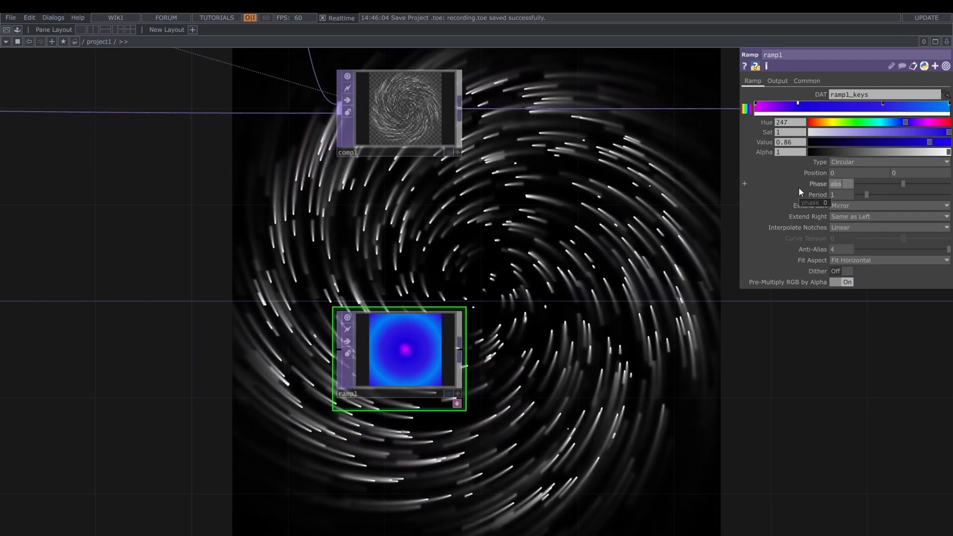
Step: Animate the phase of ramp1 with the expression absTime.seconds*0.1
type("Time.")
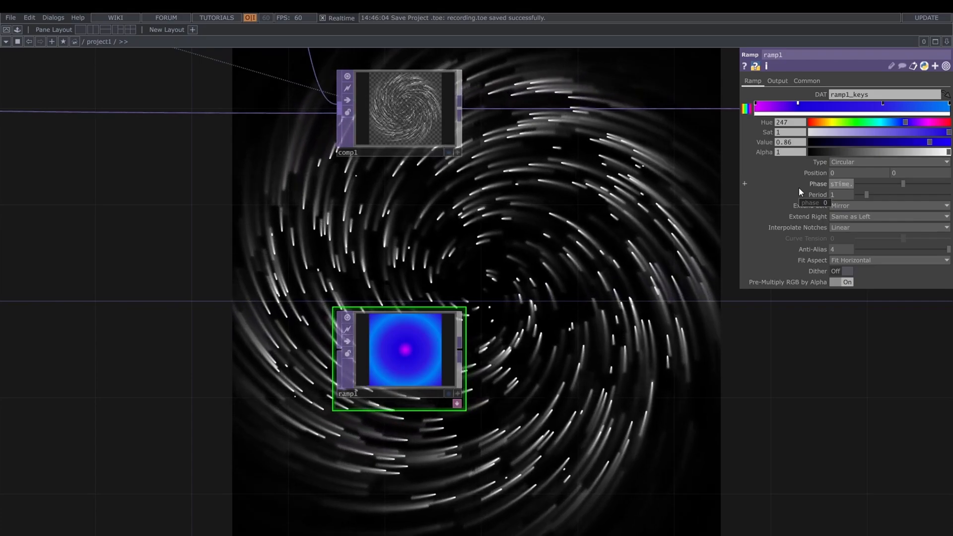
type("seconds")
type("0.1")
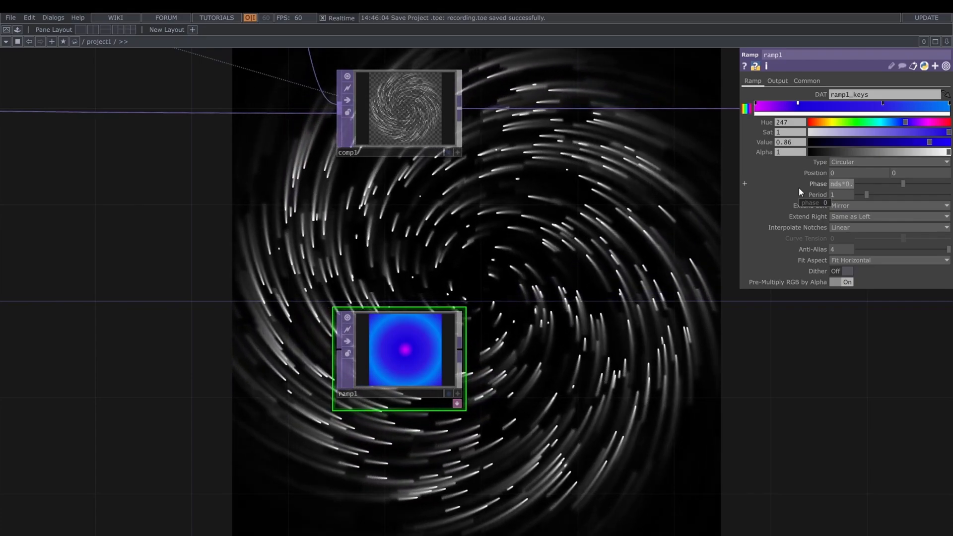
key("Return")
Step: Add a Blur TOP after ramp1 with Pre-Shrink 2 and Filter Size 32
scroll(528, 315, "down", 3)
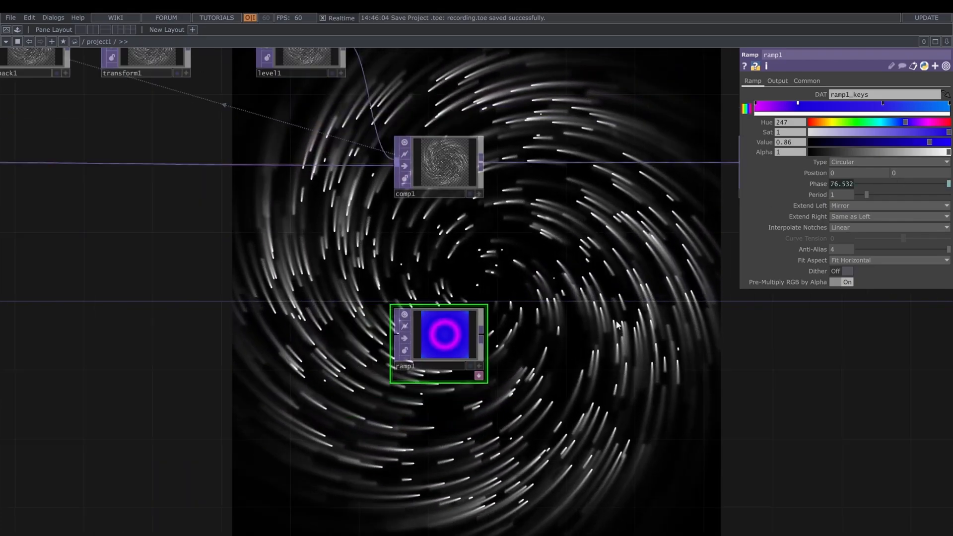
left_click_drag(536, 337, 393, 365)
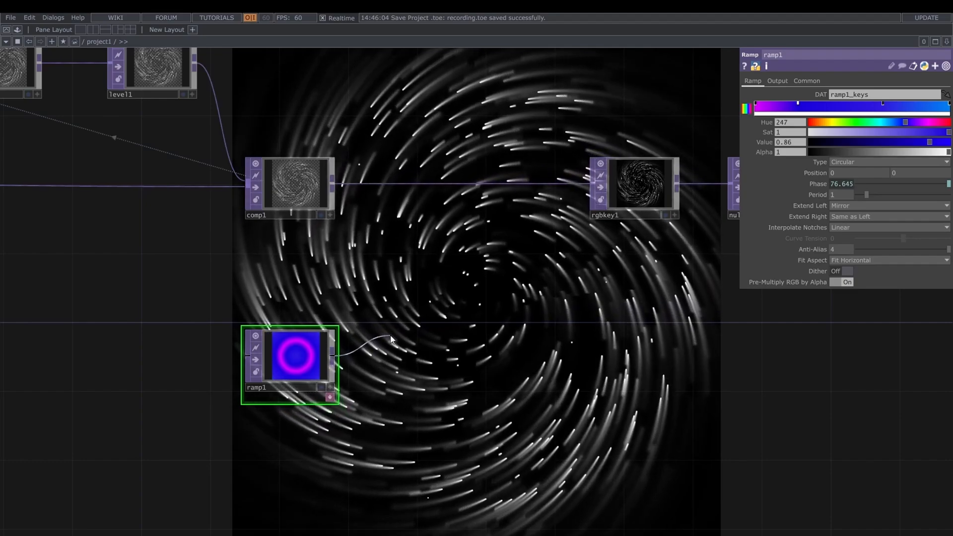
left_click(390, 335)
left_click(390, 334)
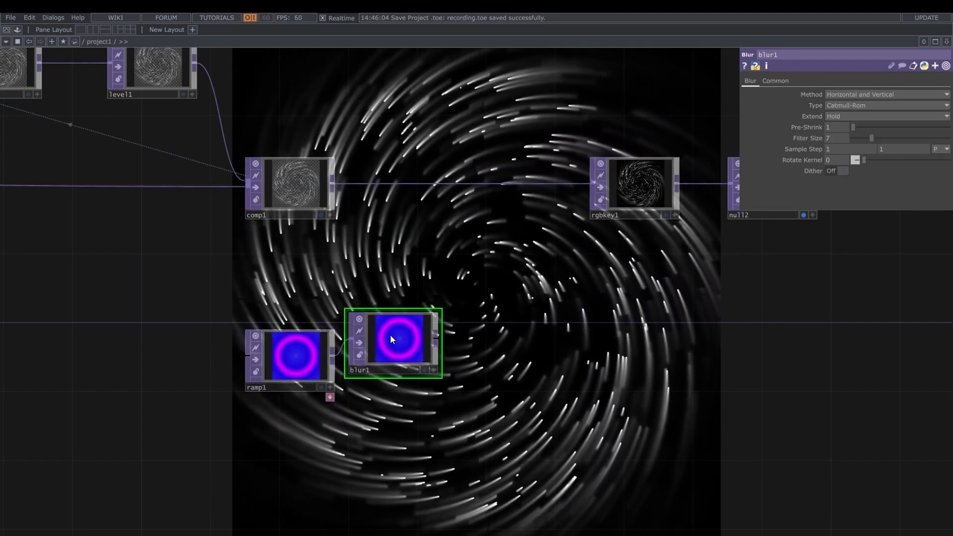
left_click_drag(390, 335, 425, 317)
left_click_drag(860, 129, 913, 140)
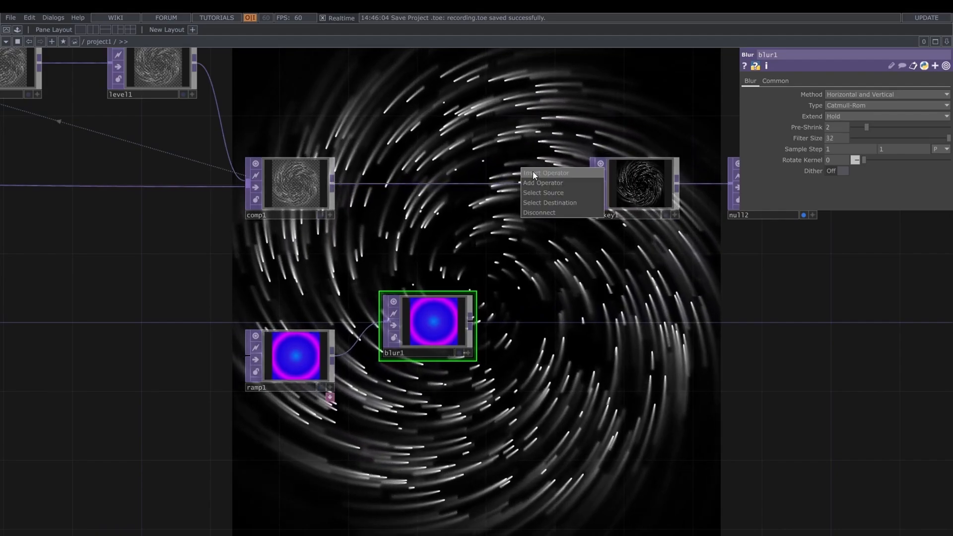
Step: Insert a Composite TOP between comp1 and rgbkey1 and connect blur1 as its second input
left_click(533, 173)
left_click(532, 170)
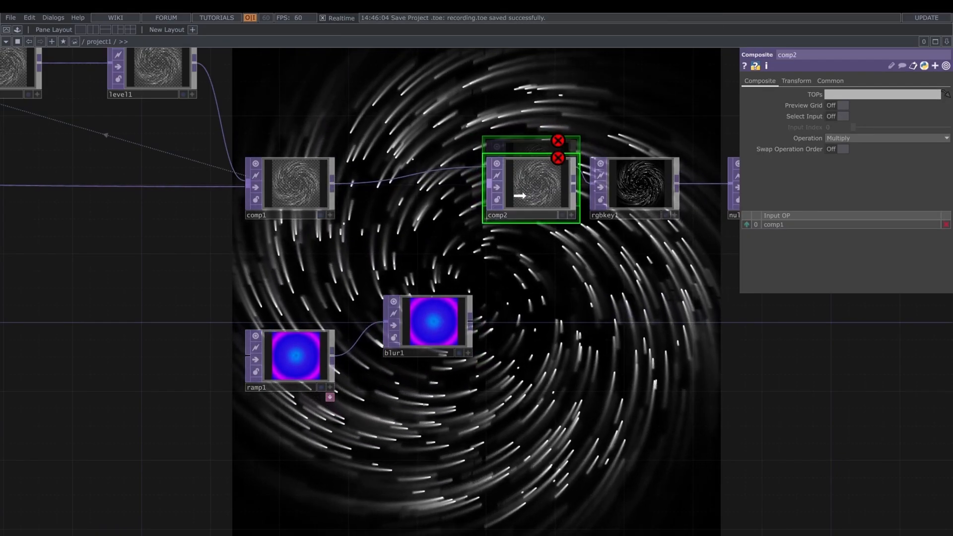
left_click_drag(477, 237, 489, 226)
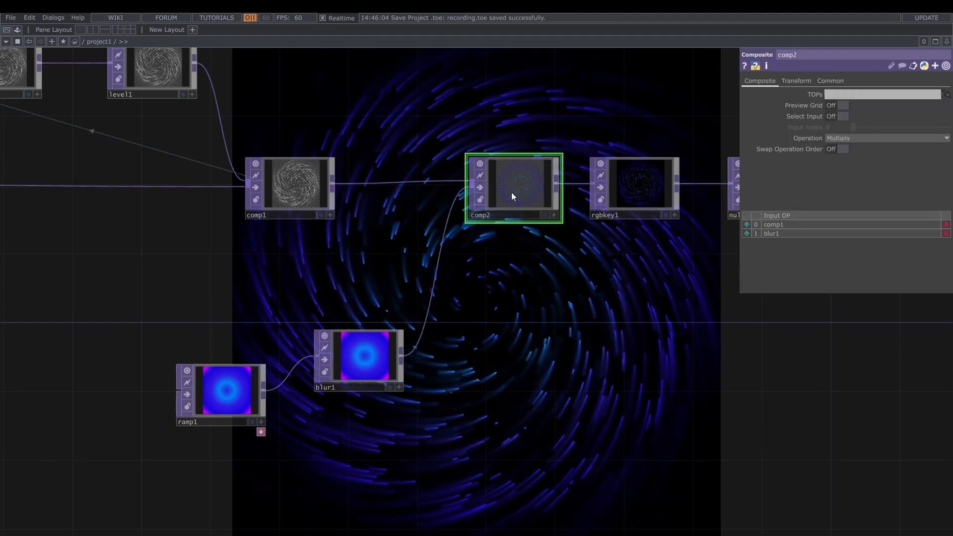
Step: Try the Pinlight and Soft Light operations on comp2
left_click(890, 139)
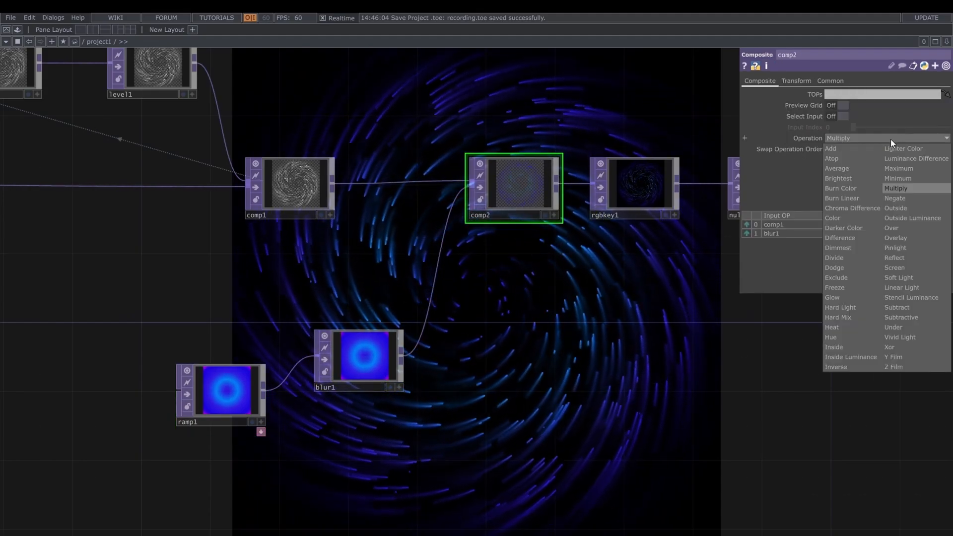
left_click(914, 247)
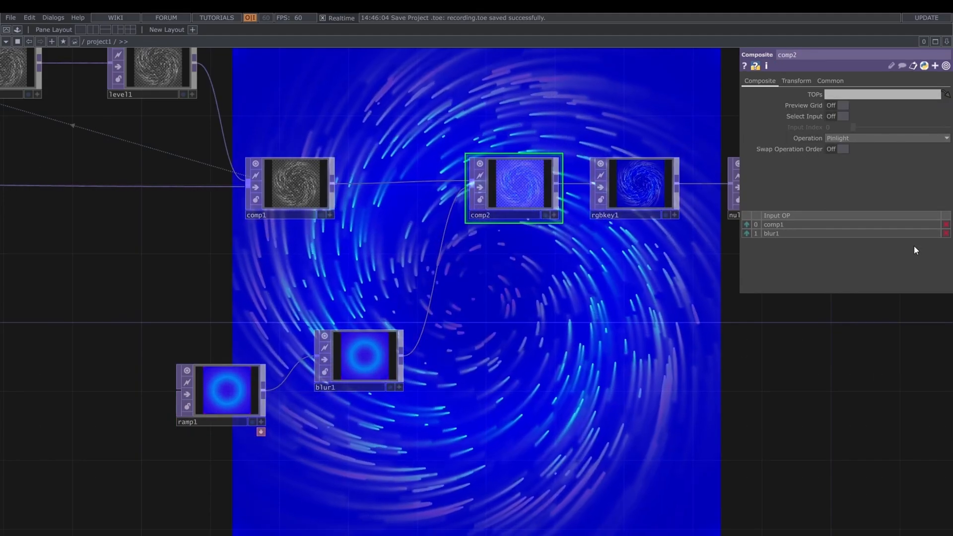
left_click(881, 138)
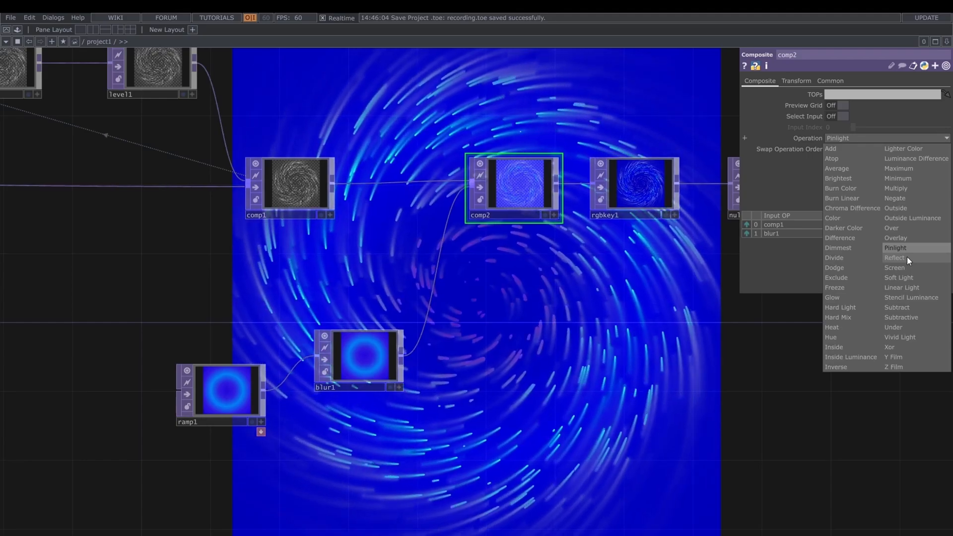
left_click(906, 276)
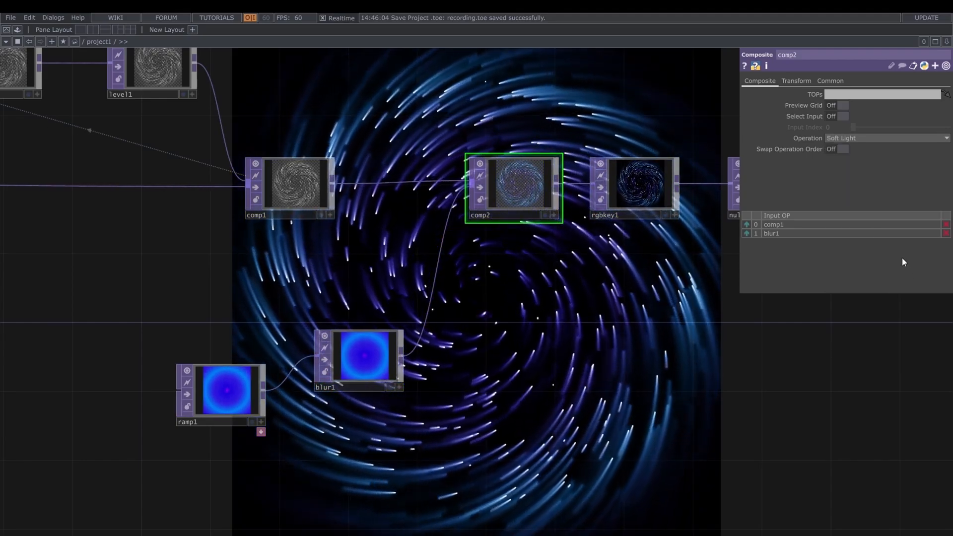
left_click_drag(532, 198, 515, 215)
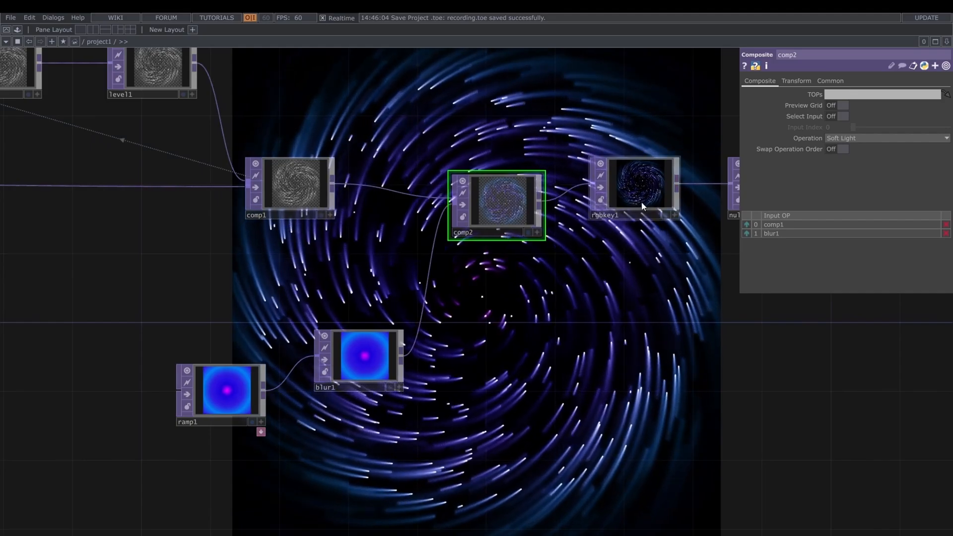
left_click_drag(641, 207, 659, 206)
left_click_drag(633, 302, 516, 323)
right_click_drag(619, 255, 556, 222)
left_click_drag(557, 226, 604, 225)
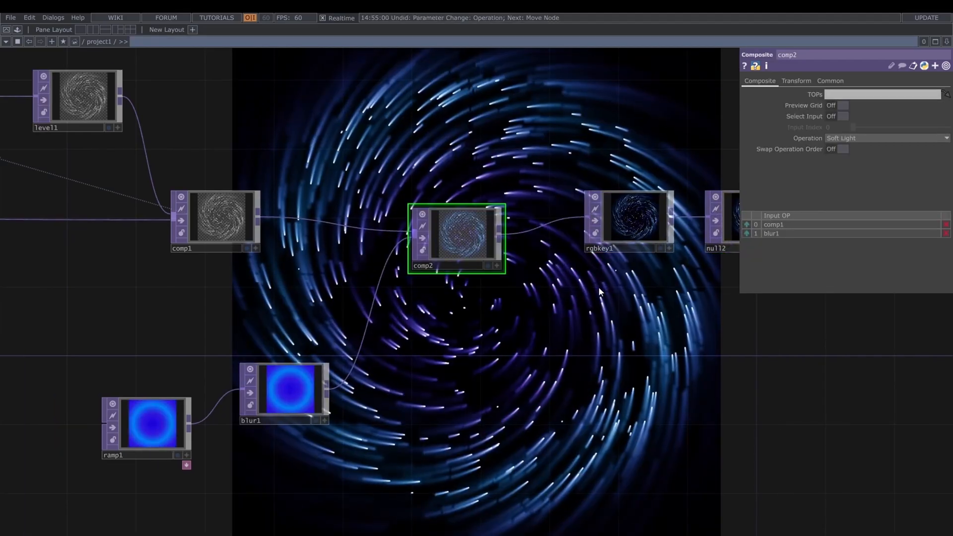
Step: Rewire the chain so comp1 feeds rgbkey1, rgbkey1 feeds comp2, and comp2 outputs to null2
left_click_drag(480, 248, 514, 247)
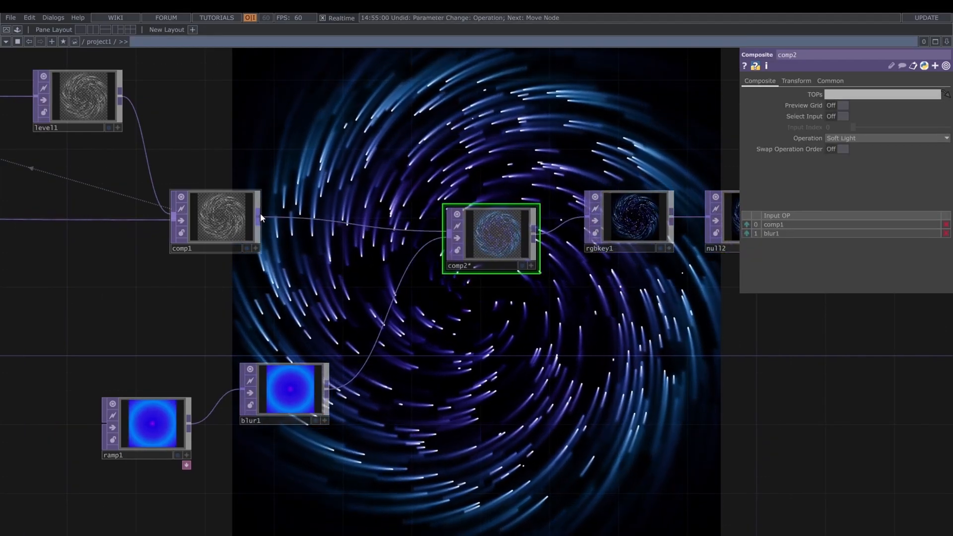
left_click_drag(639, 220, 449, 118)
left_click_drag(260, 226, 394, 119)
left_click_drag(447, 115, 448, 237)
left_click_drag(536, 239, 595, 220)
left_click_drag(365, 164, 388, 220)
left_click_drag(604, 217, 582, 233)
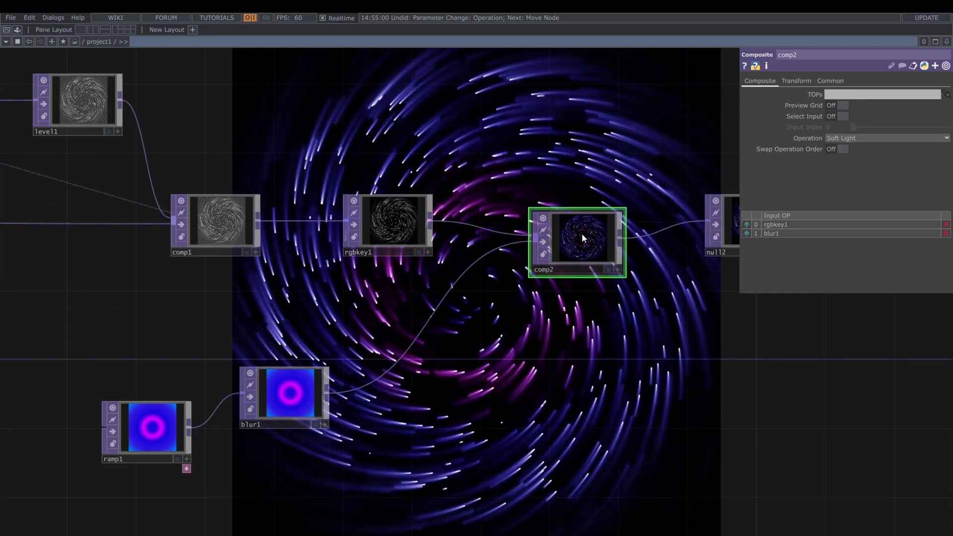
Step: Set comp2's operation to Pinlight with blur1 as its first input, and align rgbkey1 with comp2
left_click(862, 139)
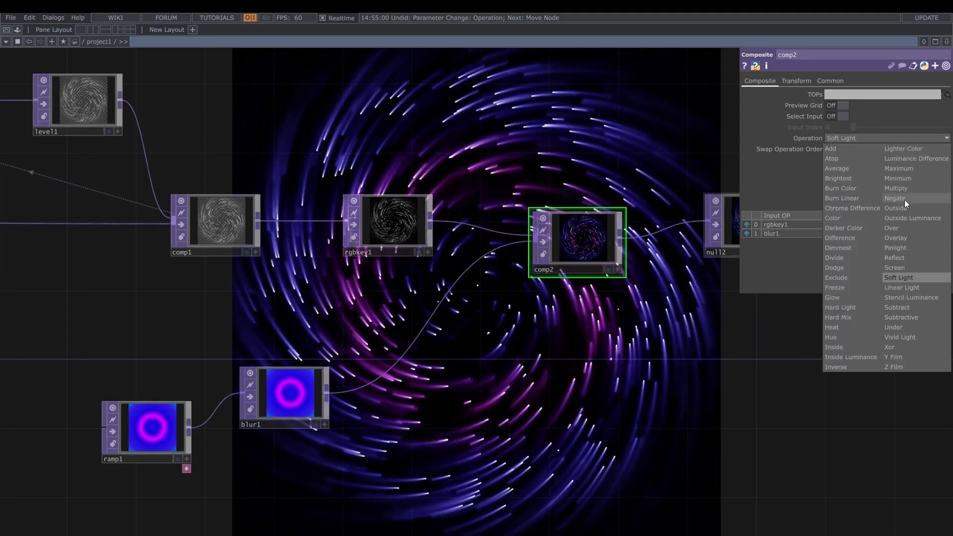
left_click(894, 248)
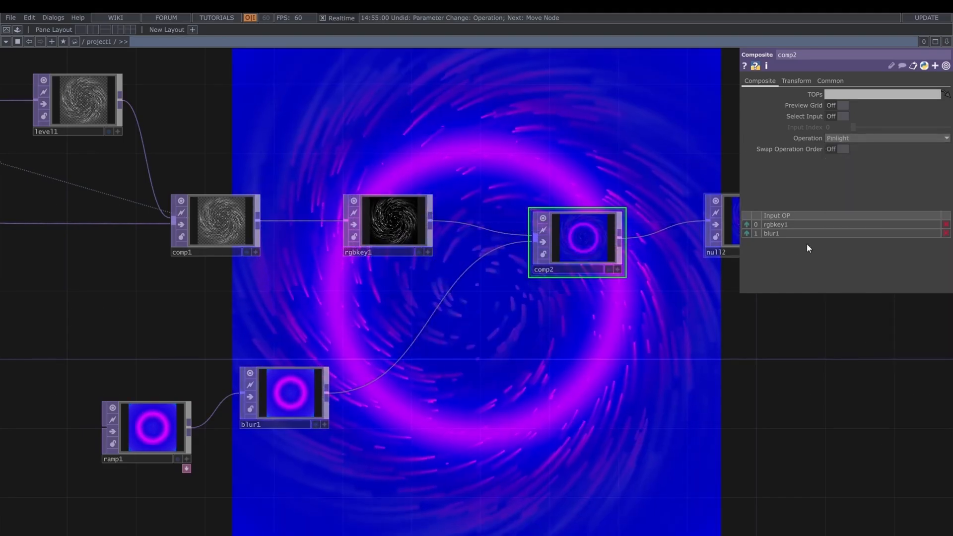
left_click(746, 233)
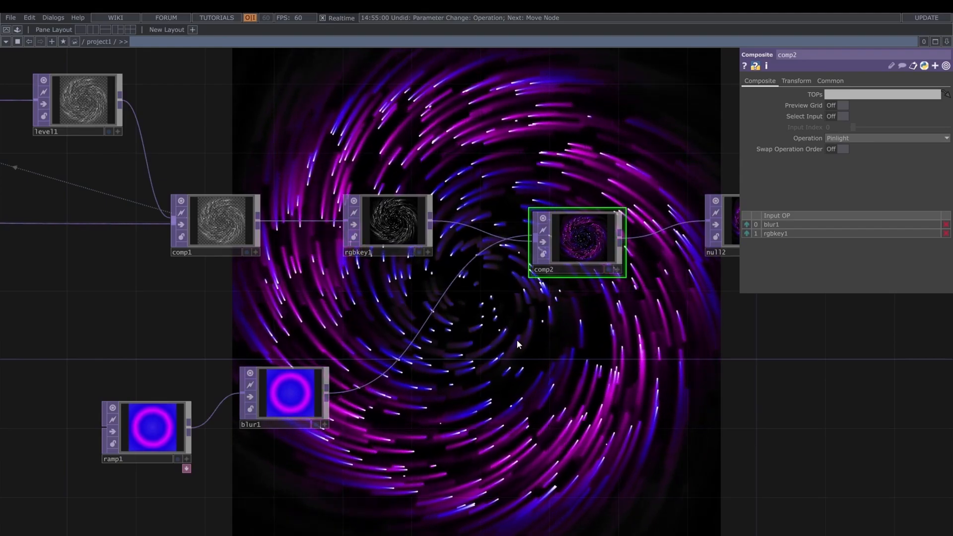
key("h")
left_click_drag(472, 298, 485, 310)
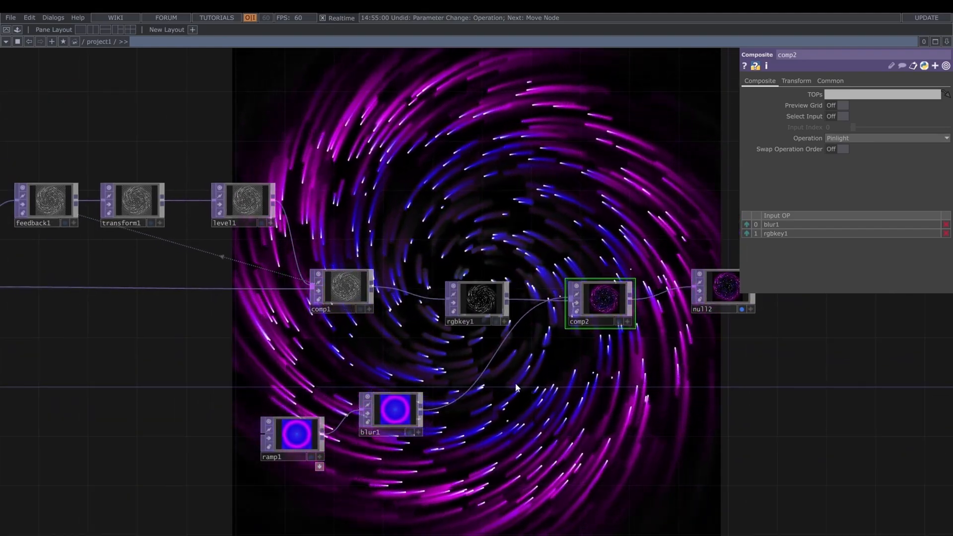
Step: Tilt the cam1 viewpoint so the particle spiral is rendered at an oblique angle
left_click_drag(289, 372, 447, 374)
left_click_drag(349, 364, 484, 365)
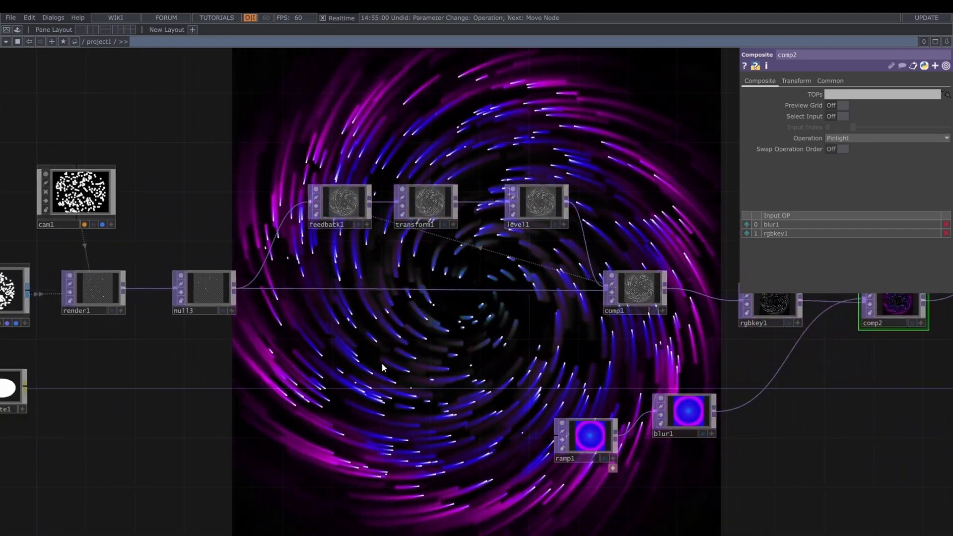
left_click_drag(335, 383, 724, 423)
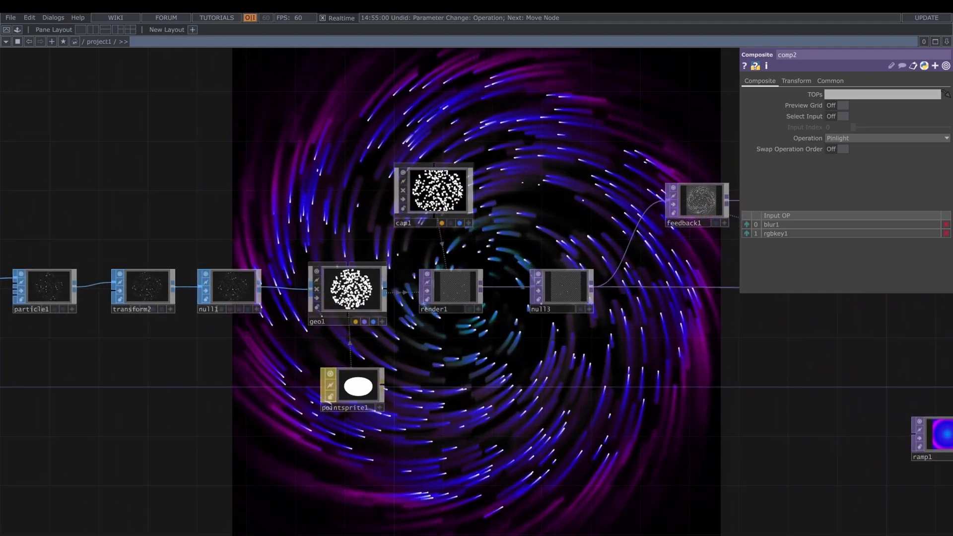
scroll(502, 205, "up", 5)
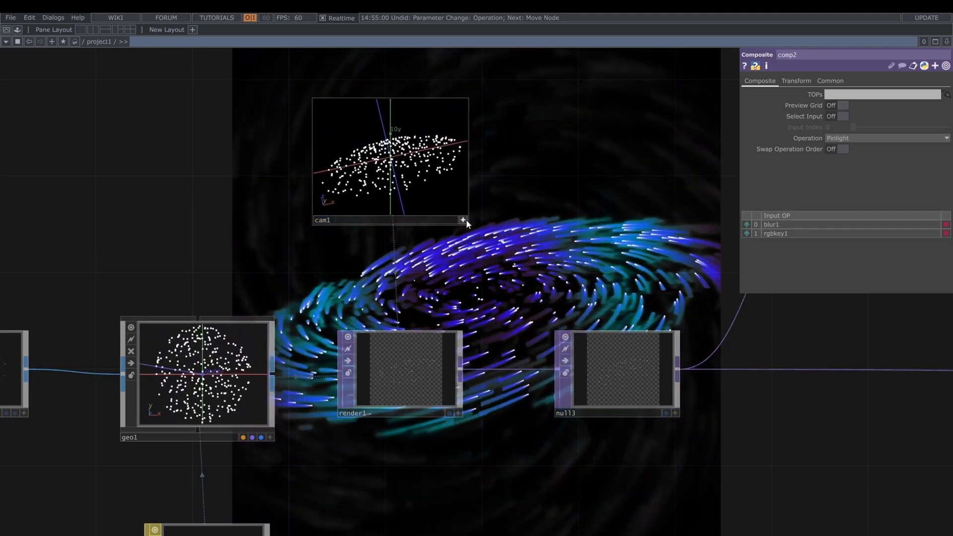
Step: Set the scale of transform1 in the feedback loop to 1.002 on both axes
scroll(533, 240, "down", 3)
left_click_drag(533, 240, 313, 264)
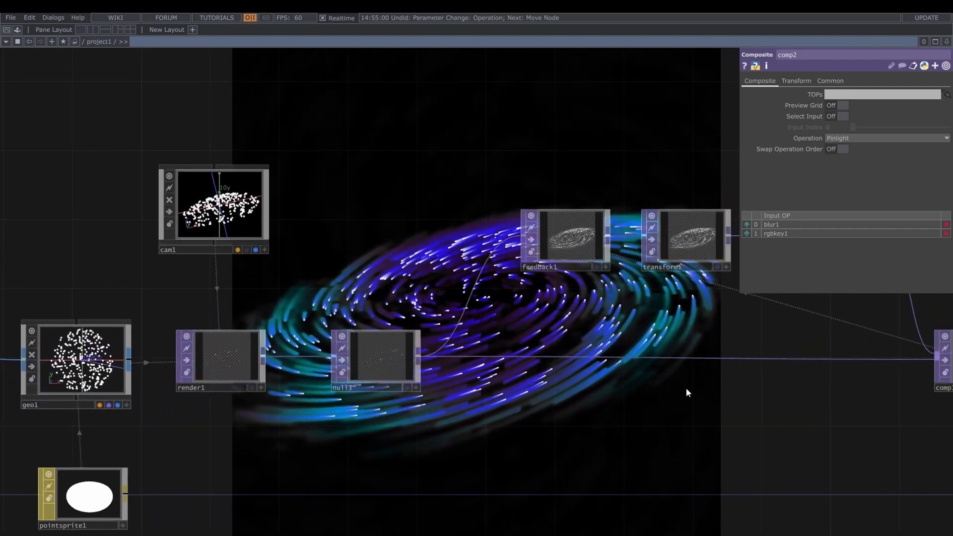
left_click_drag(742, 425, 484, 447)
left_click(439, 268)
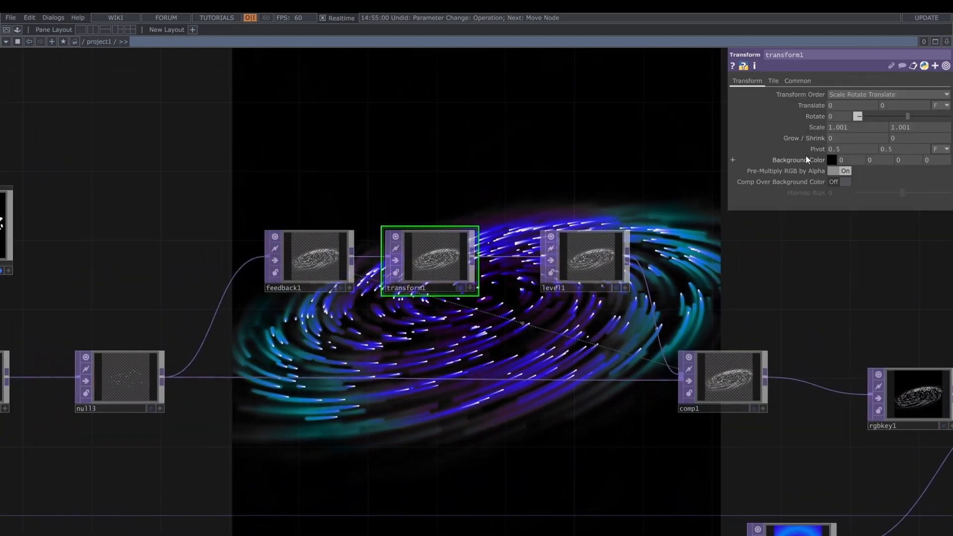
middle_click_drag(812, 126, 830, 148)
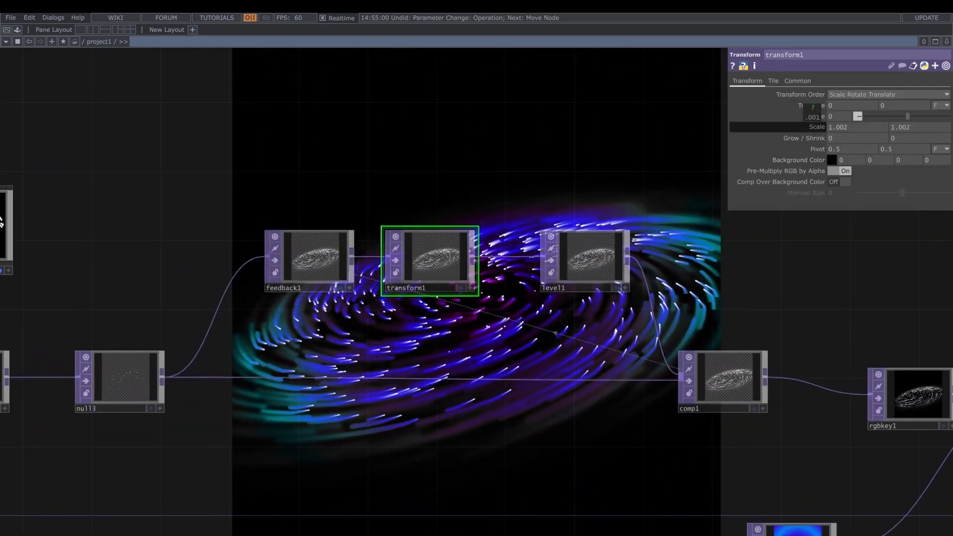
scroll(557, 133, "down", 4)
left_click_drag(486, 326, 308, 435)
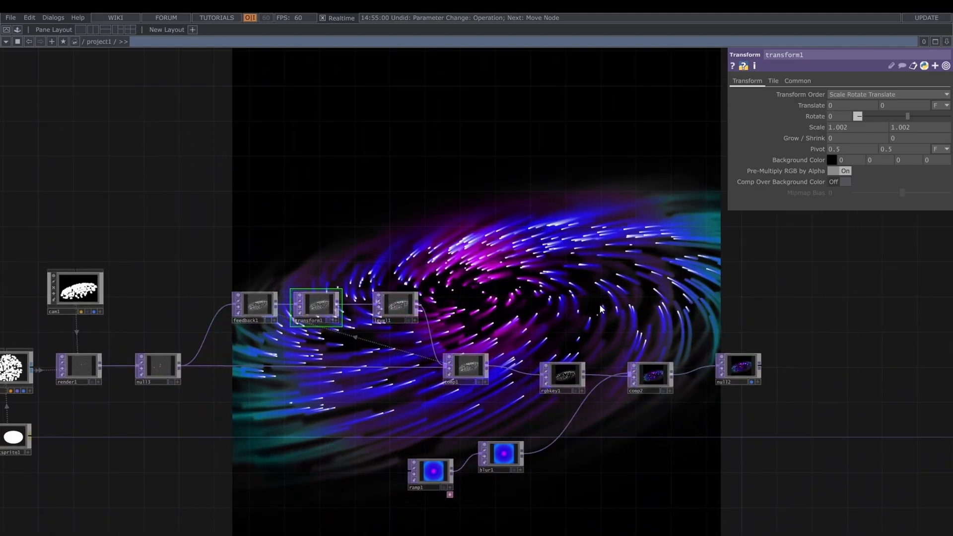
Step: Insert a Bloom TOP between comp2 and null2
left_click_drag(563, 358, 507, 469)
left_click_drag(526, 388, 444, 204)
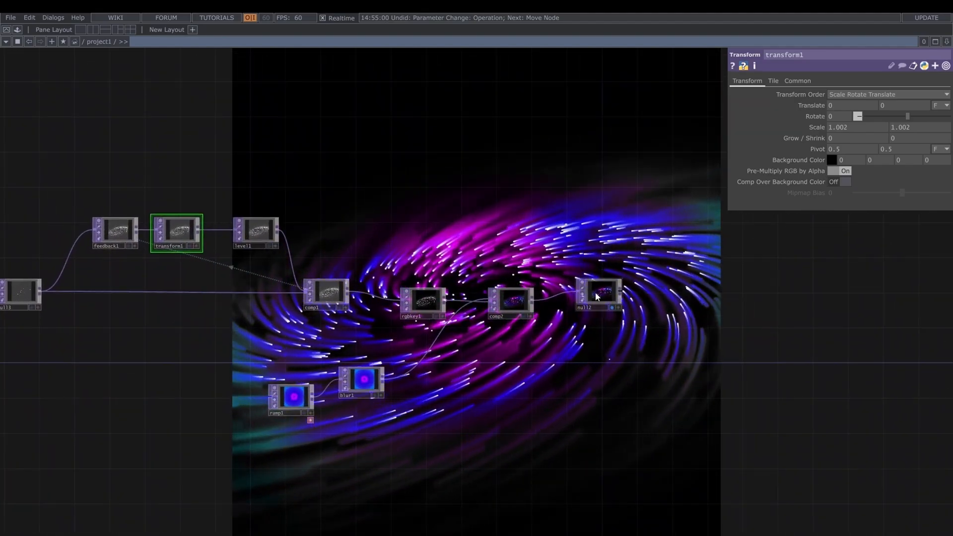
left_click(595, 294)
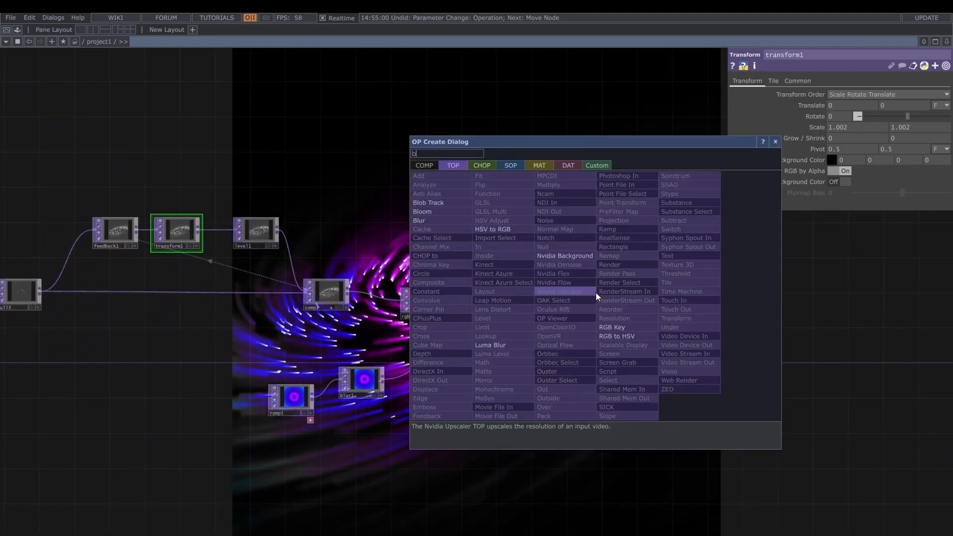
type("bl")
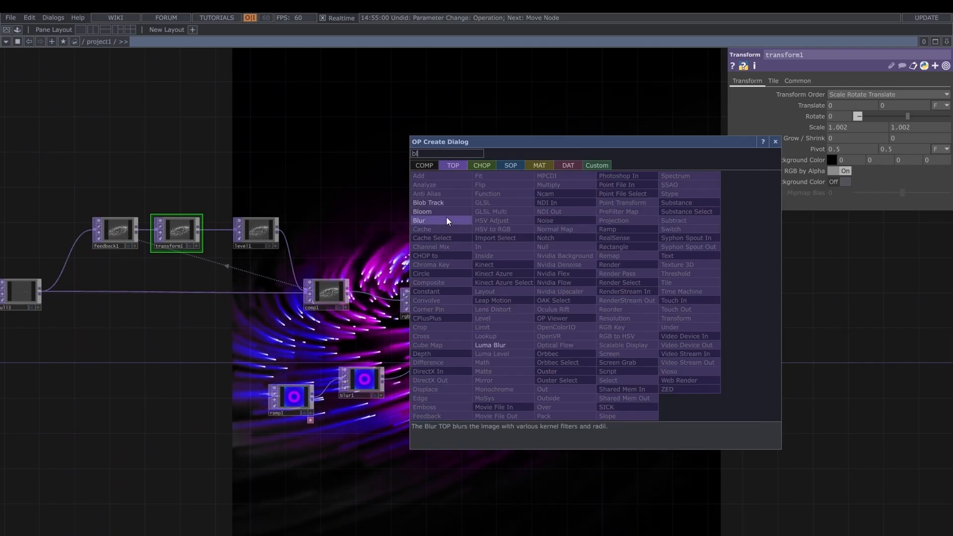
left_click(446, 219)
left_click(590, 300)
left_click_drag(621, 349, 568, 387)
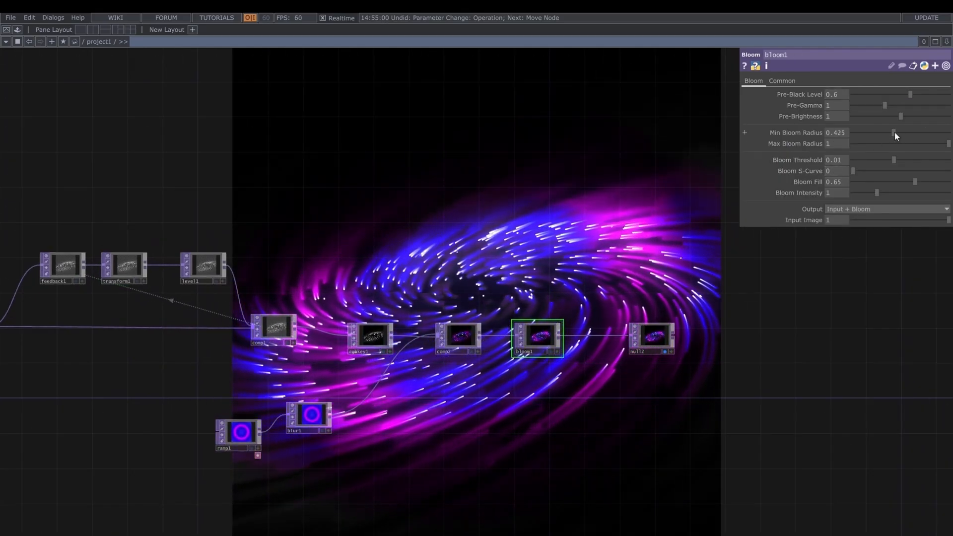
Step: Set bloom1's minimum bloom radius to 0.026, maximum bloom radius to 0.207 and bloom threshold to 0.0213
left_click_drag(894, 132, 871, 136)
left_click_drag(948, 144, 916, 142)
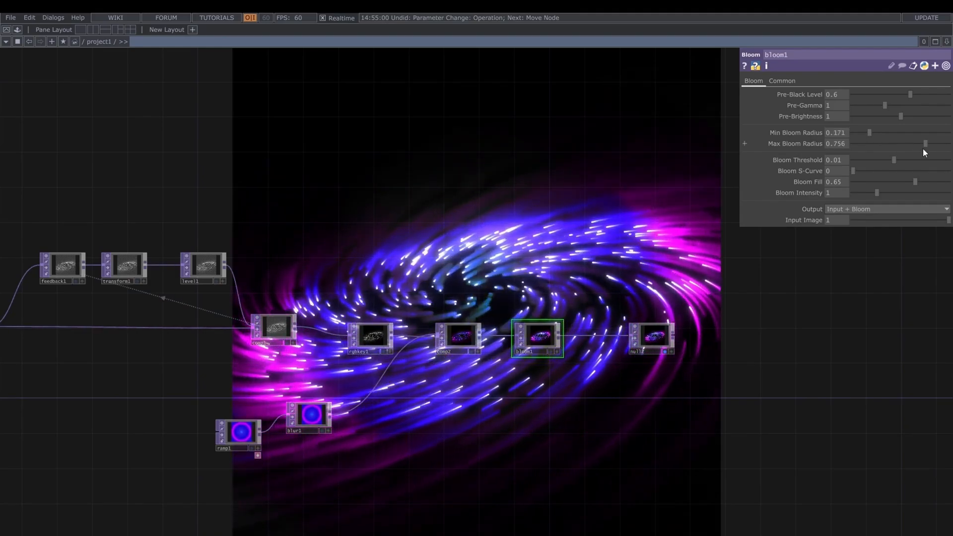
left_click_drag(876, 156, 913, 168)
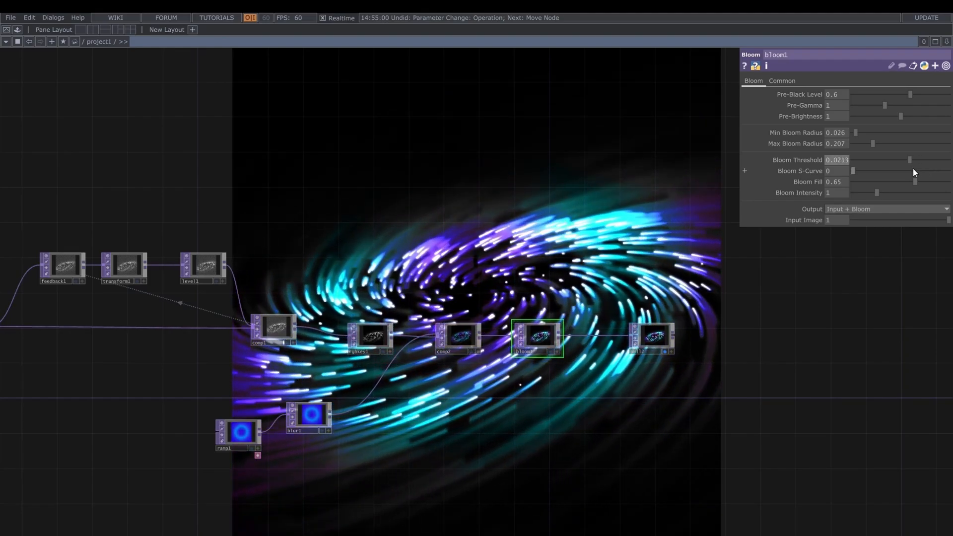
Step: Set the birth rate of particle1 to 200
scroll(688, 255, "down", 2)
left_click_drag(687, 255, 951, 274)
left_click_drag(226, 423, 531, 414)
left_click_drag(687, 389, 453, 425)
left_click(680, 308)
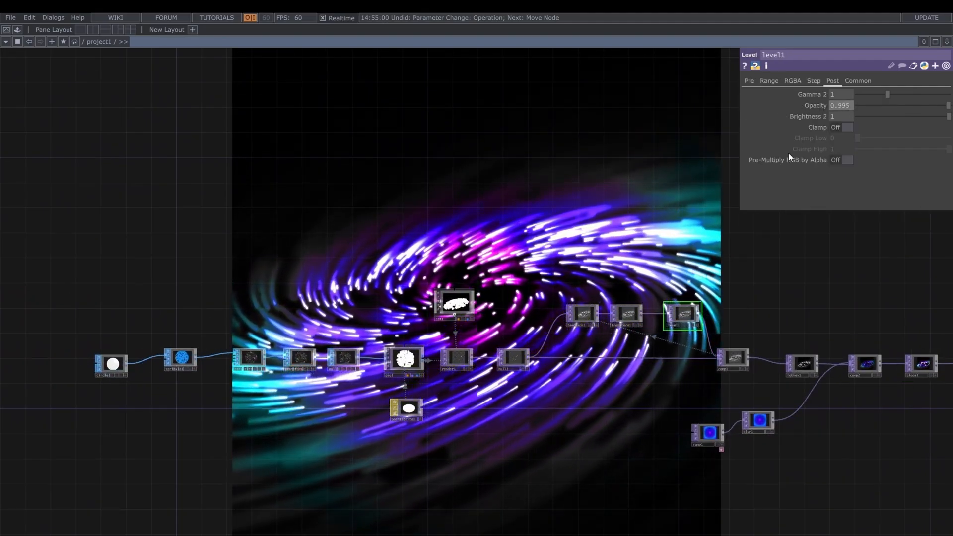
left_click_drag(350, 381, 453, 351)
scroll(452, 351, "up", 3)
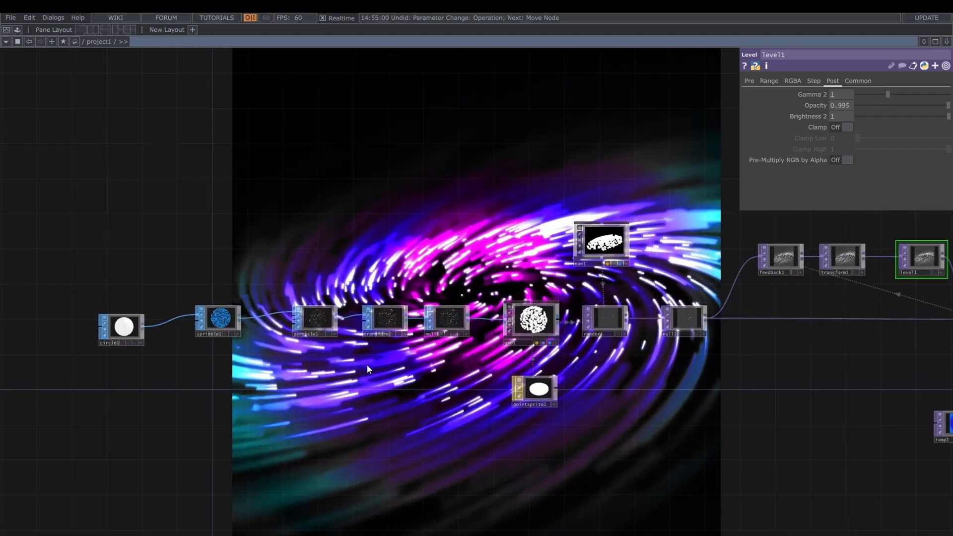
left_click_drag(368, 364, 483, 378)
left_click(425, 341)
left_click_drag(834, 150, 794, 157)
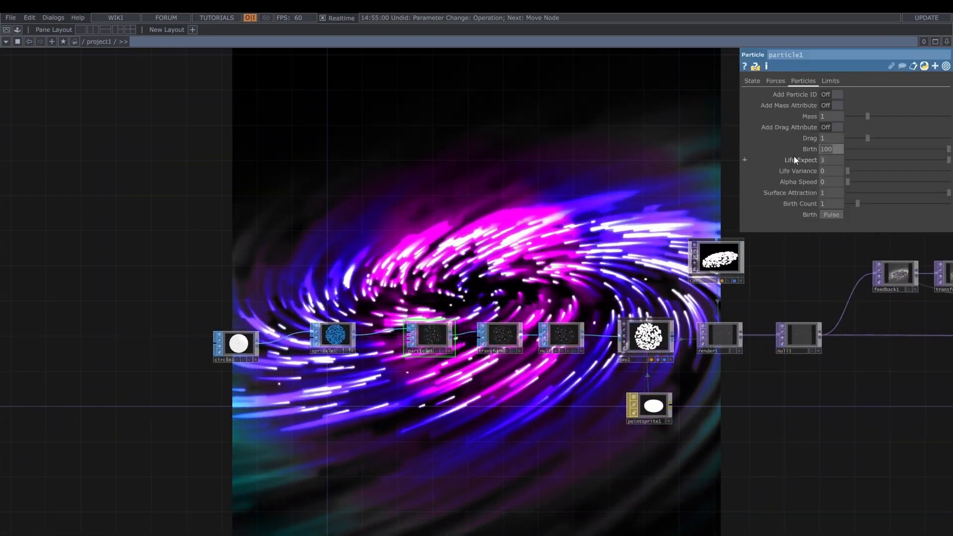
type("200")
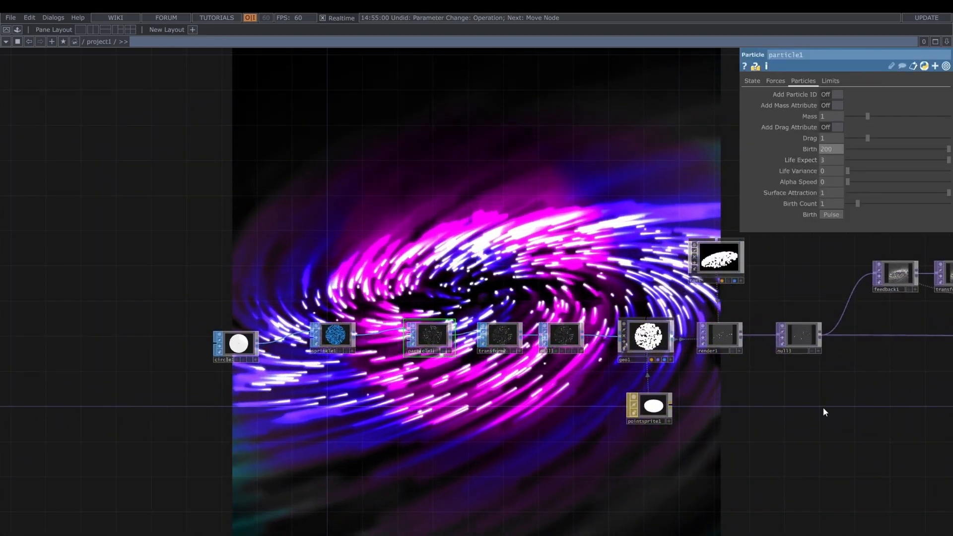
Step: Refine bloom1 with a bloom fill of 0.456 and a bloom threshold of 0.0141
left_click_drag(901, 400, 324, 398)
left_click(792, 341)
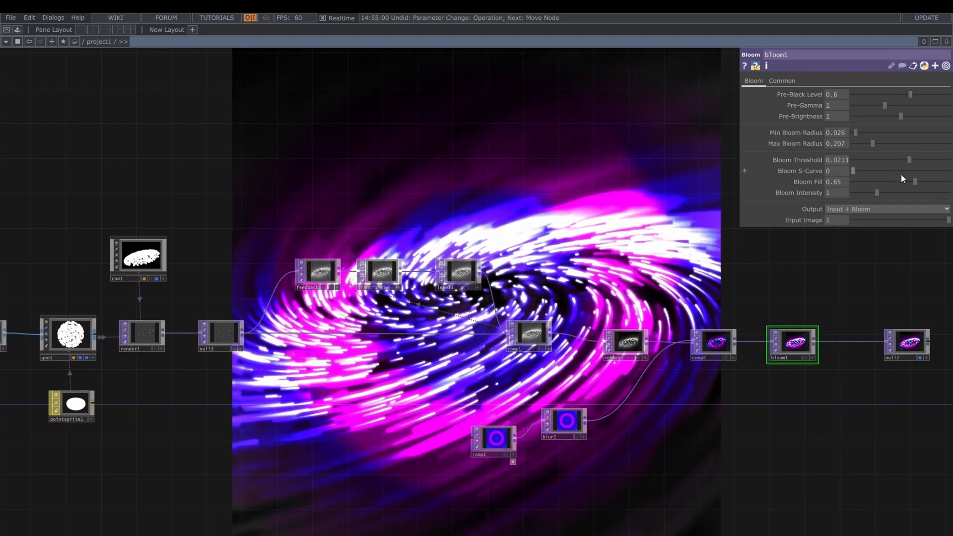
left_click_drag(918, 182, 896, 162)
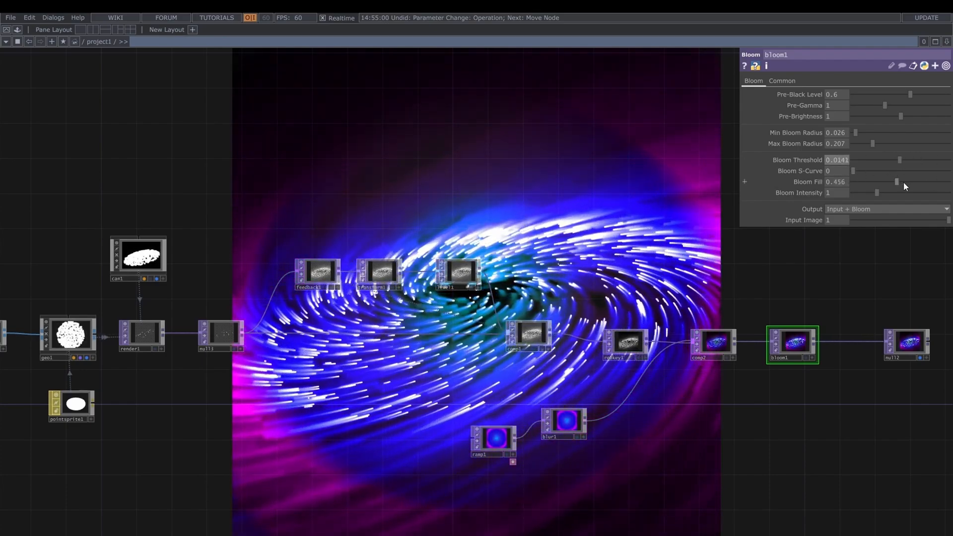
Step: Insert a Displace TOP on the connection between blur1 and comp2 and place it beside blur1
left_click_drag(625, 453, 586, 316)
scroll(578, 410, "up", 3)
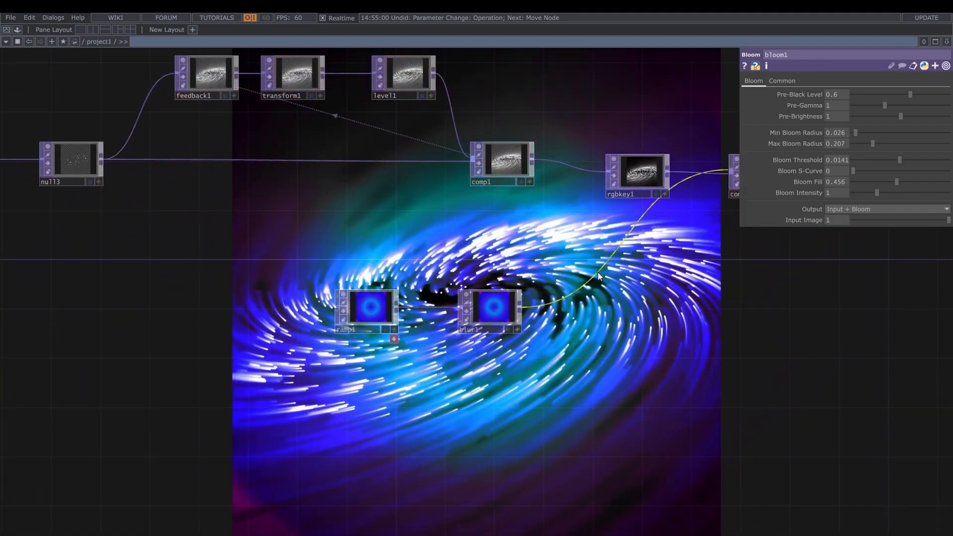
right_click(603, 259)
left_click(609, 261)
type("dis")
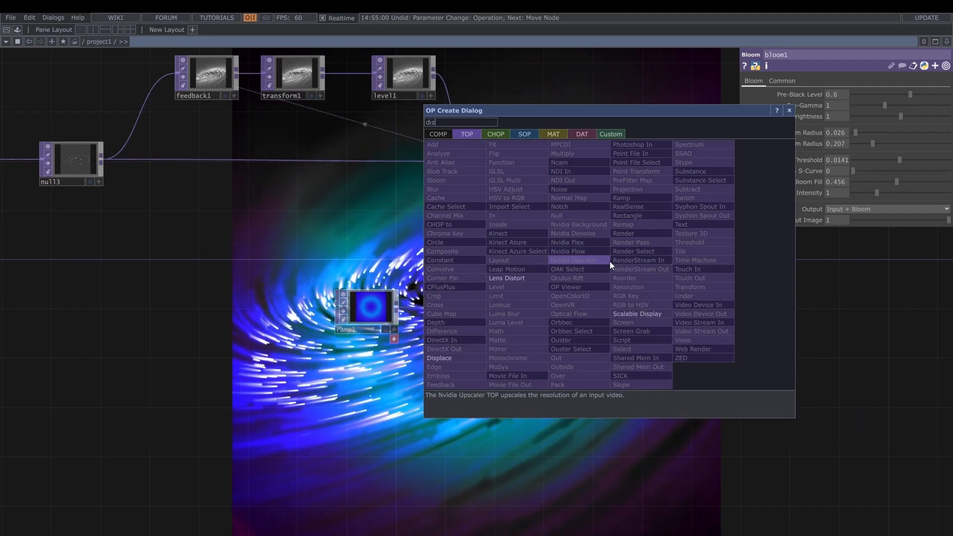
key("Return")
left_click_drag(609, 261, 585, 310)
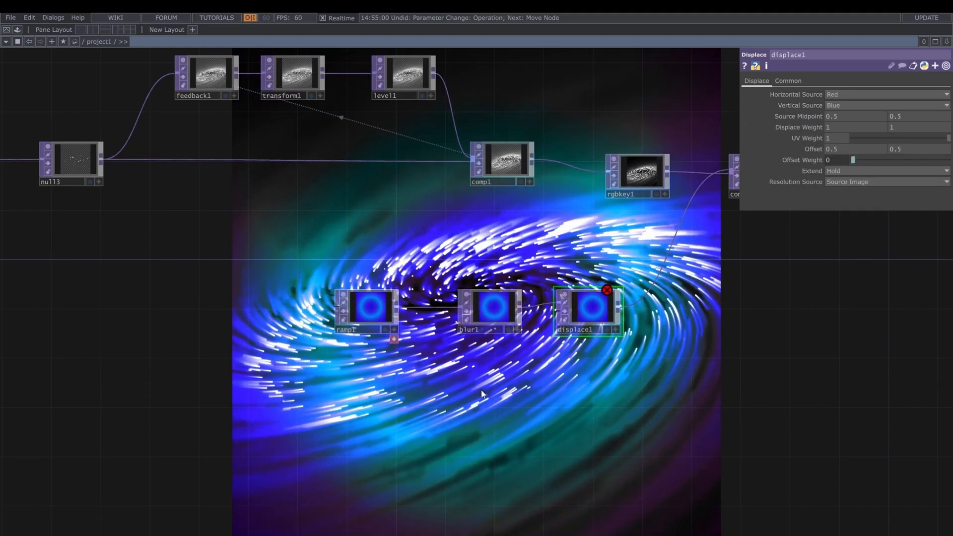
Step: Add a Noise TOP below blur1, turn off its monochrome option, and connect it to displace1's second input
key("Tab")
type("noise")
key("Return")
left_click(481, 390)
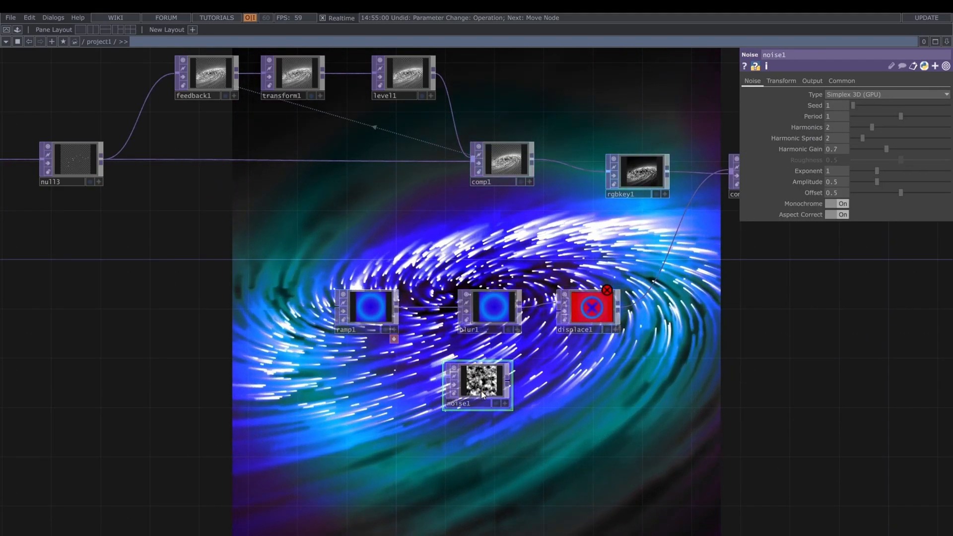
left_click_drag(578, 359, 570, 343)
left_click(570, 341)
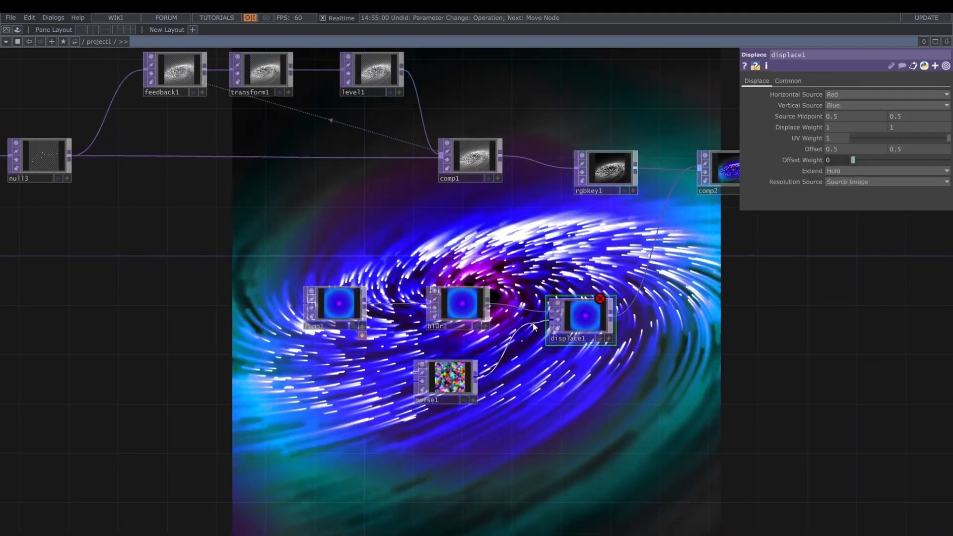
left_click(549, 322)
Step: Set displace1's displace weight to 0.03 on both axes
middle_click(820, 126)
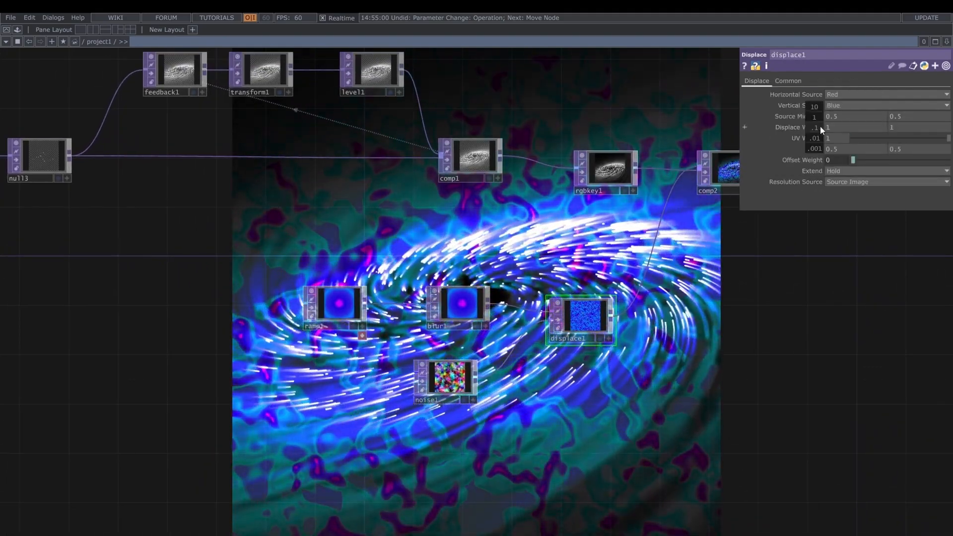
mouse_move(820, 126)
middle_mouse_down()
mouse_move(806, 119)
mouse_move(820, 129)
mouse_move(815, 117)
mouse_move(828, 117)
middle_mouse_up()
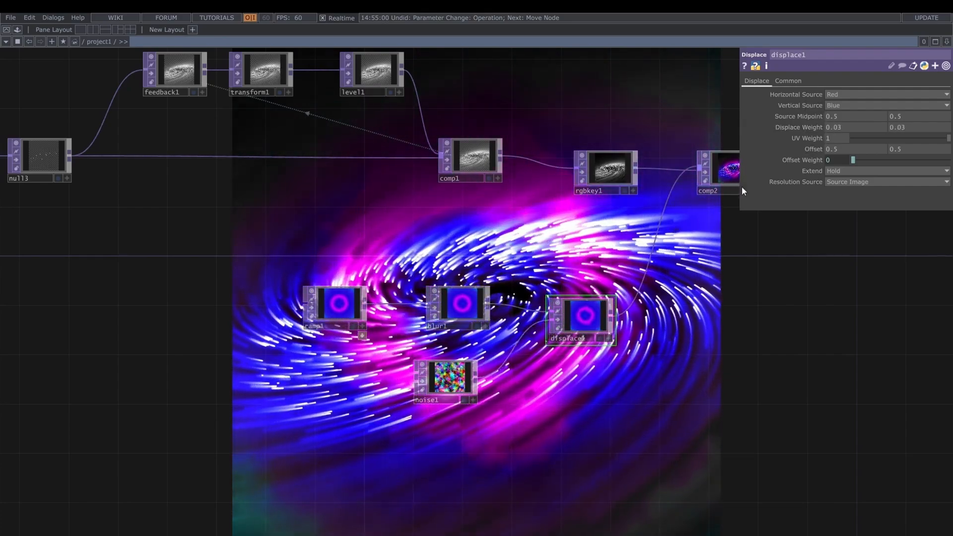
scroll(595, 315, "up", 5)
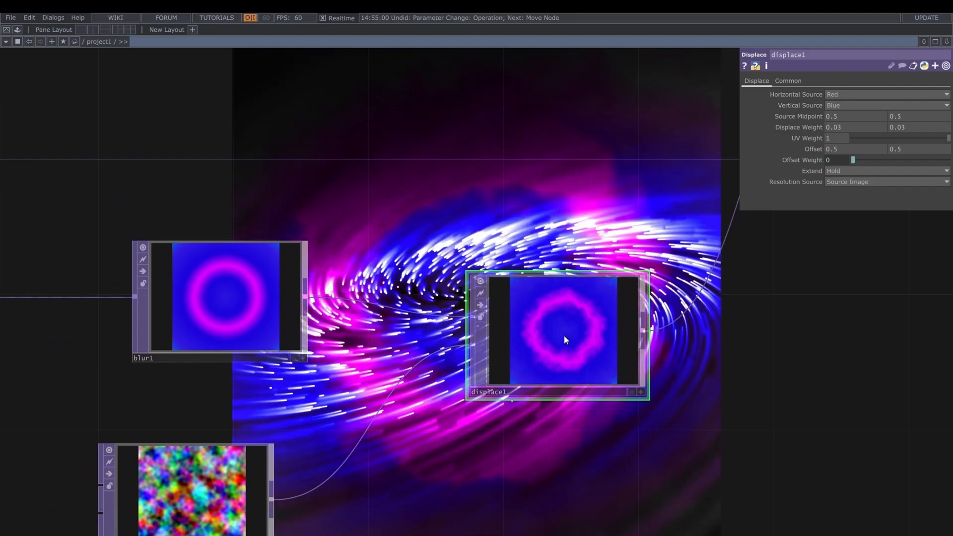
scroll(564, 335, "down", 8)
Step: Soften the noise1 pattern by setting its period to 2 and its harmonics to 1
left_click(390, 409)
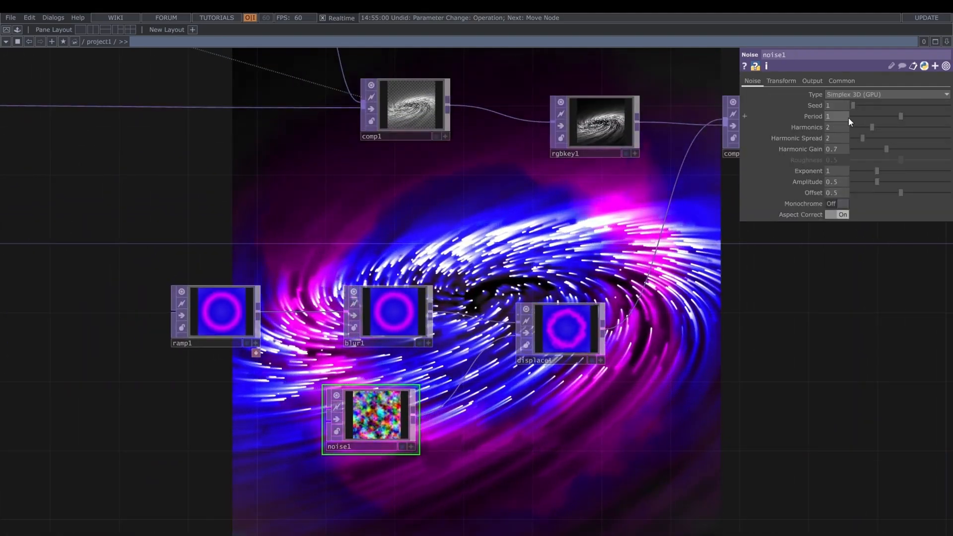
left_click_drag(900, 116, 949, 118)
left_click_drag(873, 128, 863, 127)
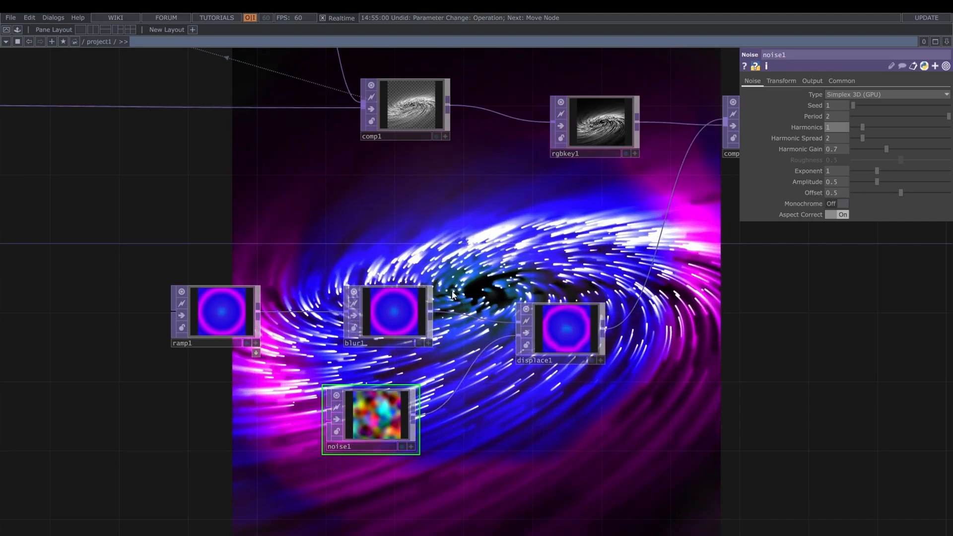
Step: Rewire the color chain so ramp1 feeds displace1, displace1 feeds blur1, and blur1 feeds comp2, and arrange the nodes in that order
left_click_drag(510, 265, 430, 284)
left_click_drag(460, 346, 426, 346)
left_click_drag(334, 338, 420, 269)
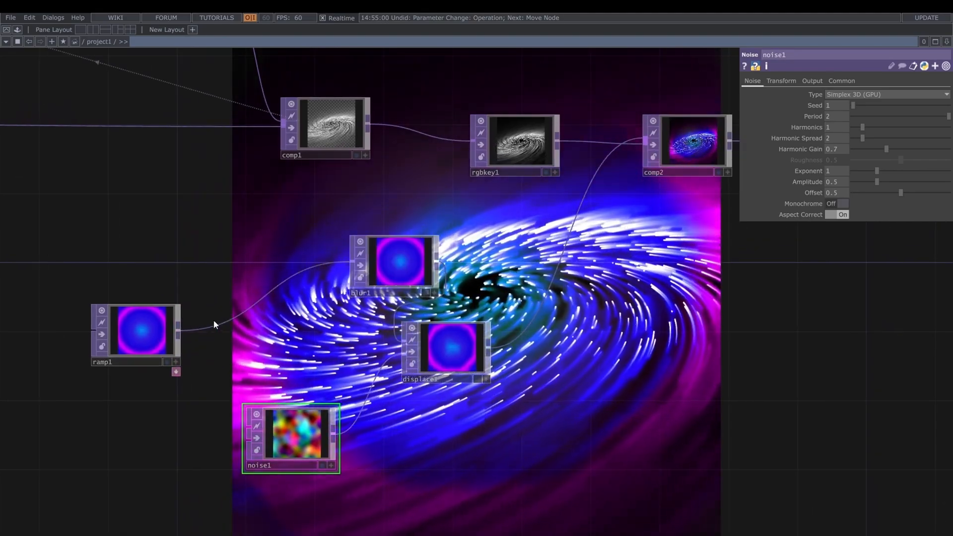
left_click_drag(178, 329, 403, 341)
left_click_drag(391, 284, 563, 249)
left_click_drag(471, 342, 523, 227)
left_click_drag(551, 243, 517, 329)
left_click_drag(574, 313, 643, 141)
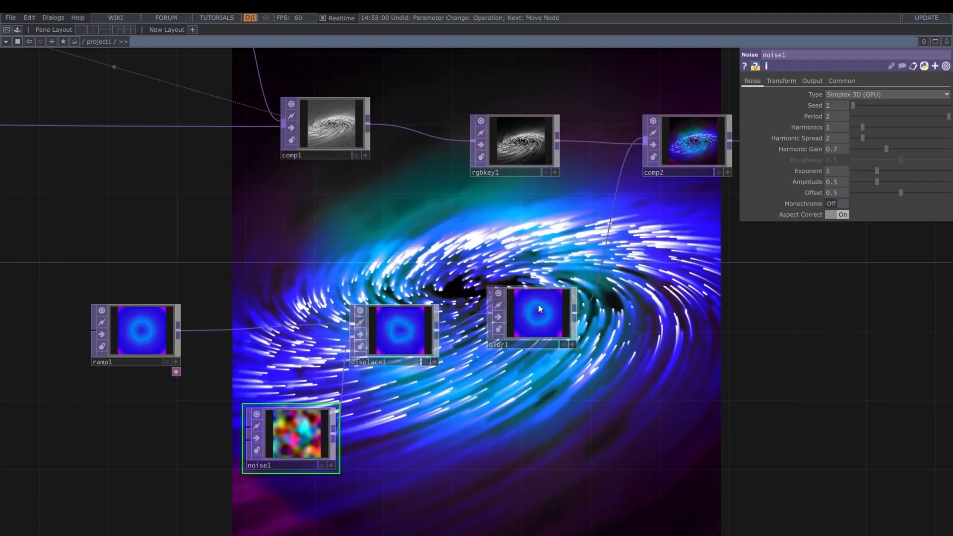
left_click_drag(538, 305, 557, 288)
left_click_drag(429, 323, 465, 341)
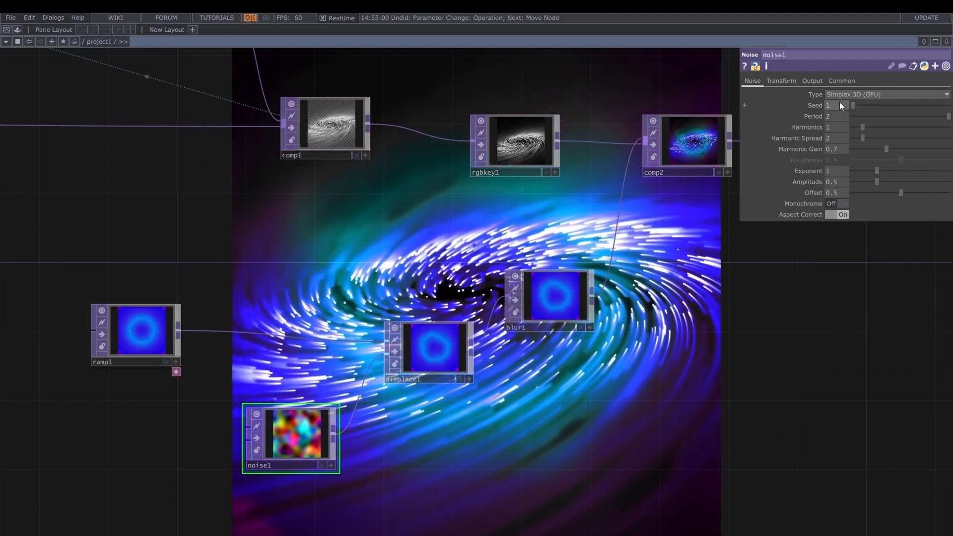
Step: Animate noise1's Z translation with an expression multiplying absTime.seconds by a fractional factor
left_click(845, 81)
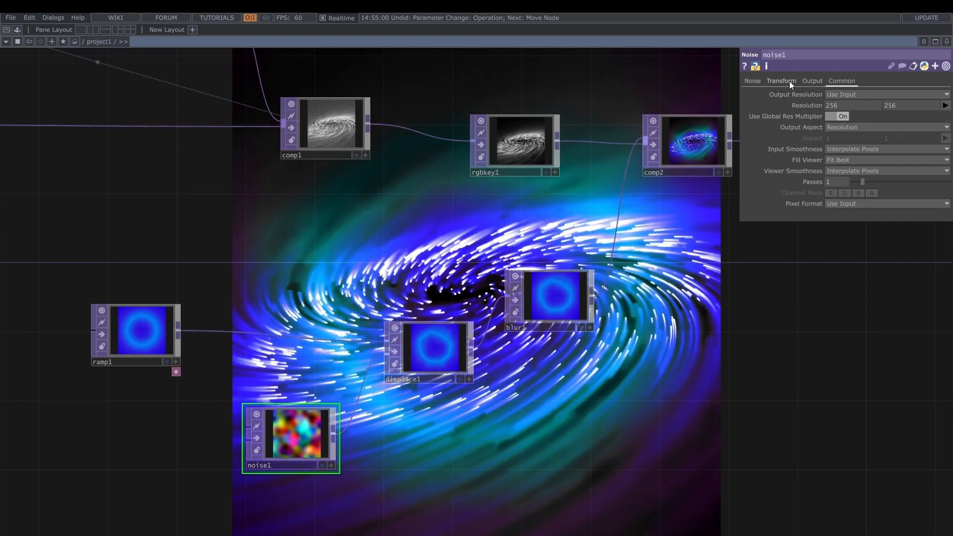
left_click(789, 80)
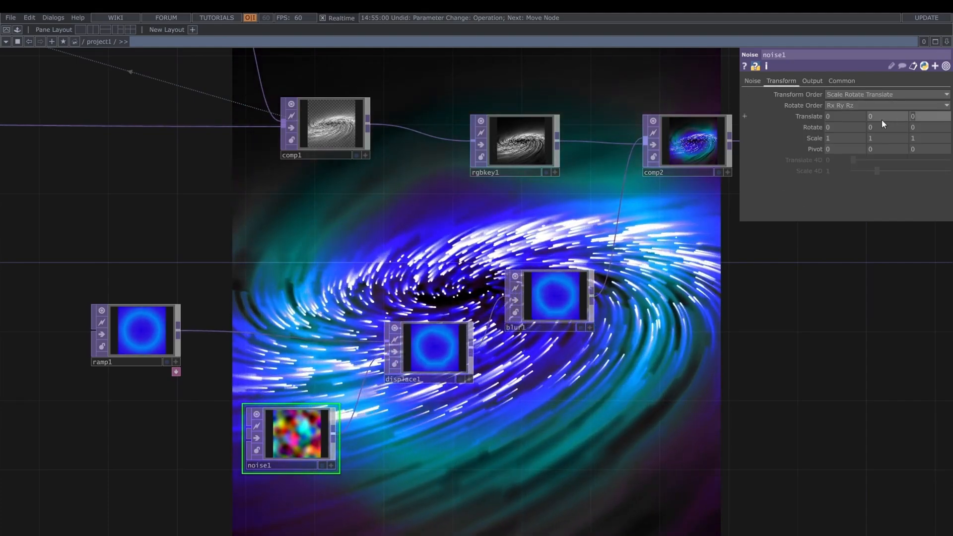
type("absTime.")
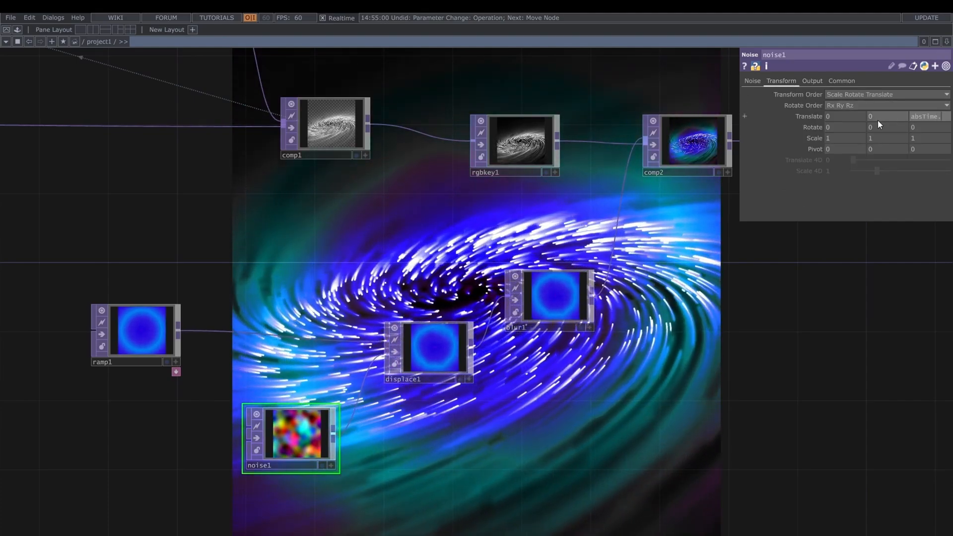
type("seconds*0.")
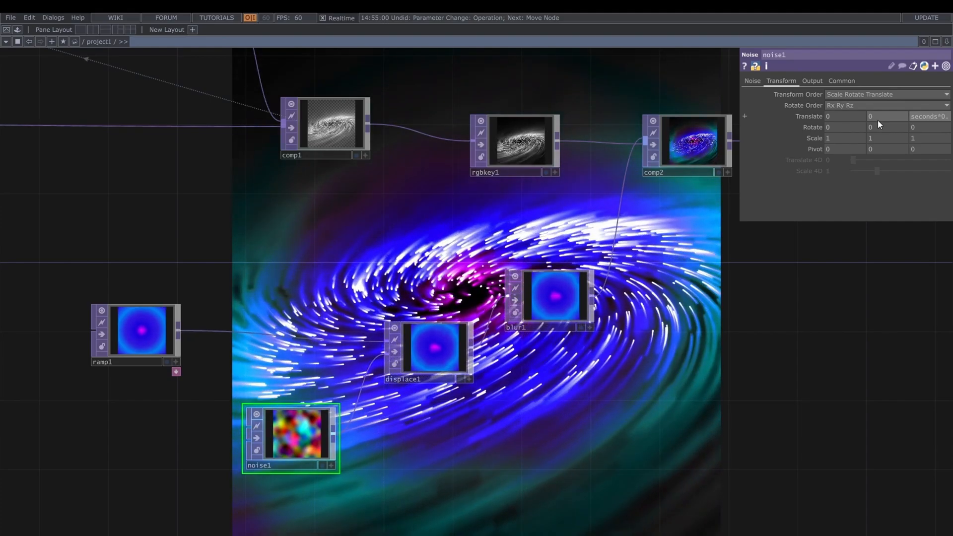
key("Return")
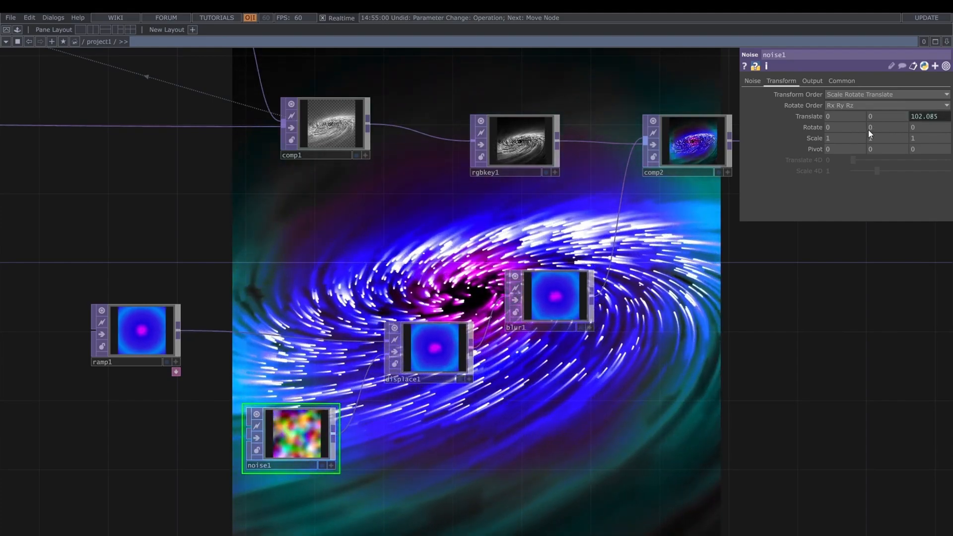
Step: Raise displace1's displace weight to 0.07 on both axes
scroll(660, 330, "down", 6)
left_click_drag(713, 333, 720, 415)
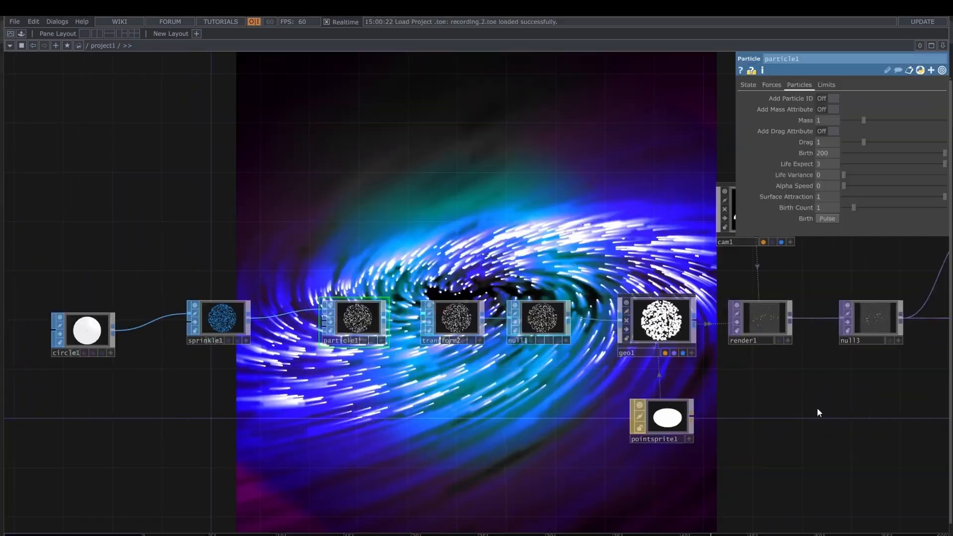
left_click_drag(820, 409, 298, 409)
scroll(455, 408, "down", 2)
scroll(735, 506, "up", 1)
left_click_drag(735, 506, 537, 458)
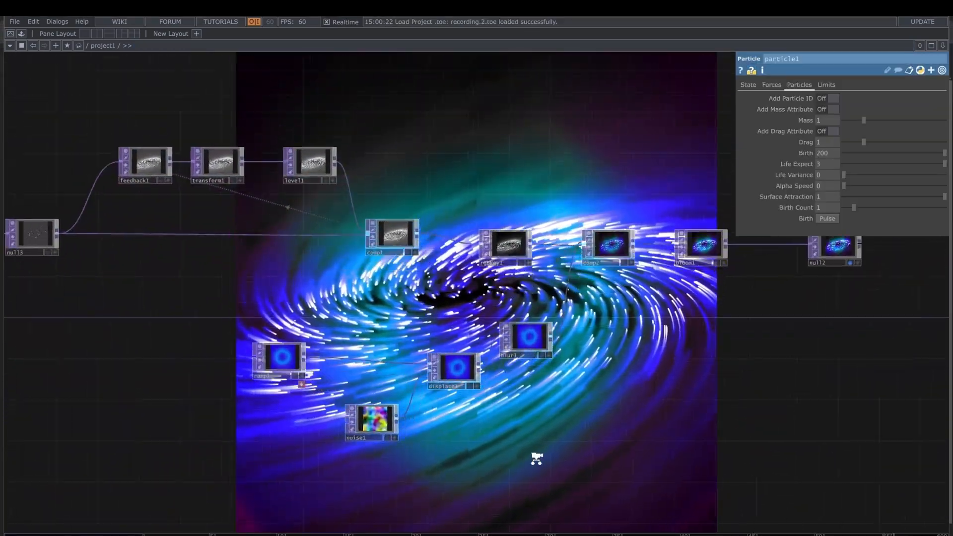
scroll(536, 458, "up", 1)
left_click(439, 353)
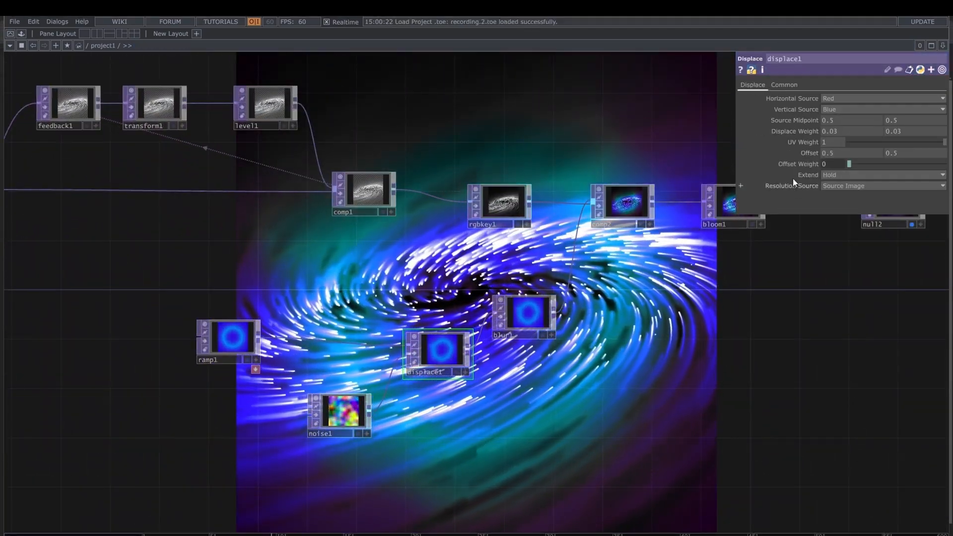
middle_click_drag(801, 132, 819, 132)
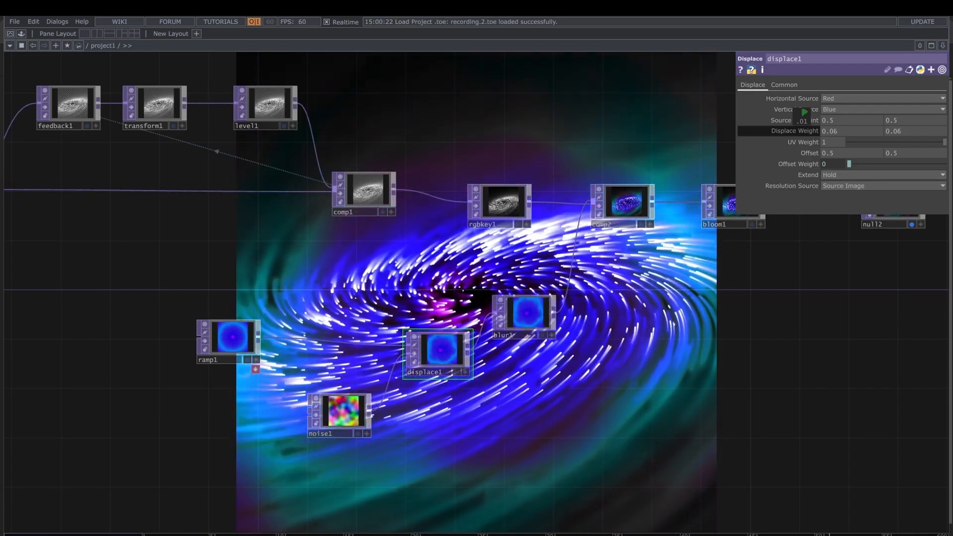
scroll(702, 242, "down", 2)
left_click_drag(702, 242, 635, 353)
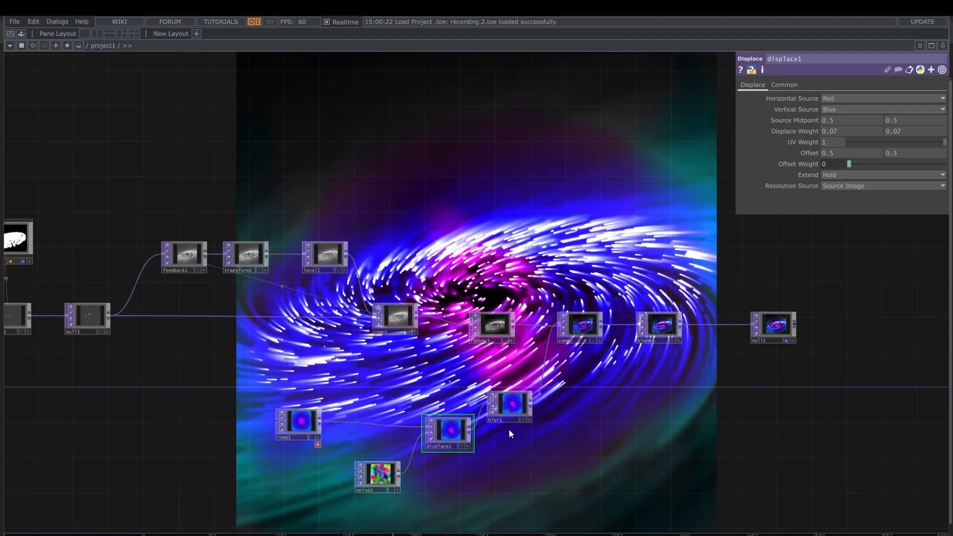
Step: Raise blur1's Pre-Shrink to 4 to blur the displaced ramp more strongly, moving blur1 slightly away from displace1
scroll(445, 446, "up", 2)
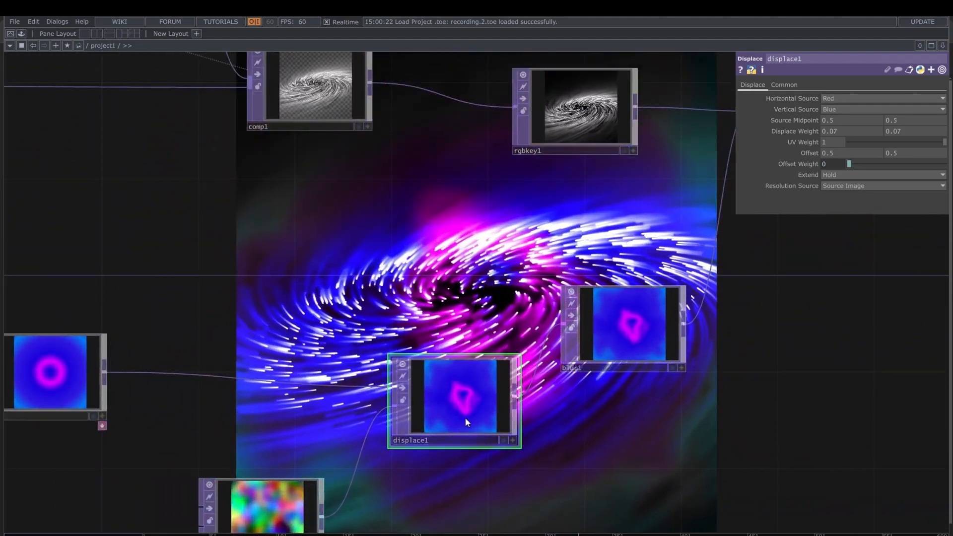
scroll(475, 412, "down", 5)
left_click(375, 471)
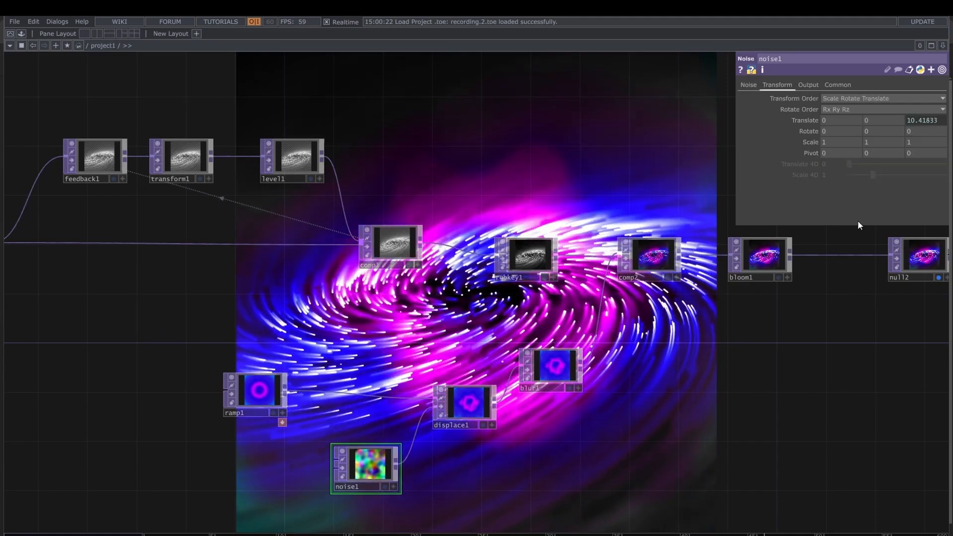
left_click(752, 85)
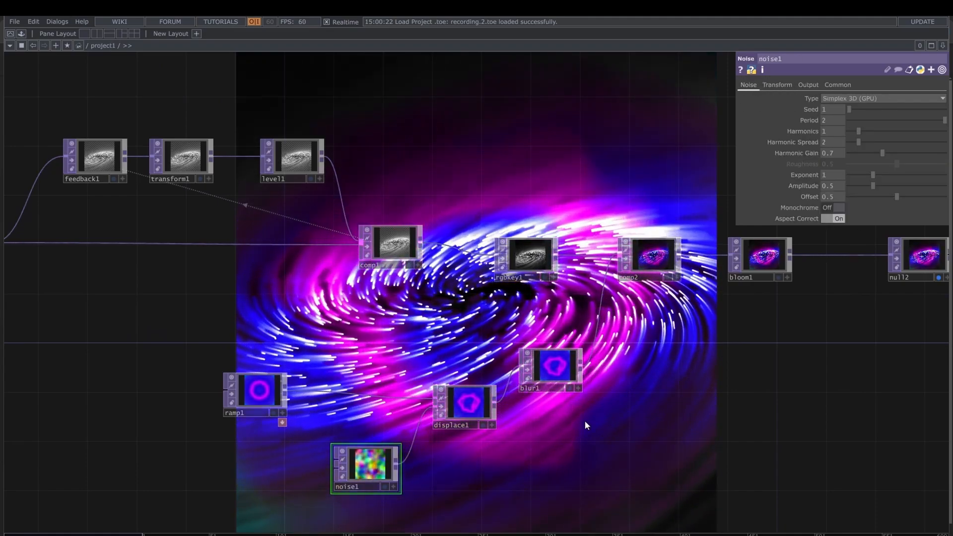
left_click(562, 380)
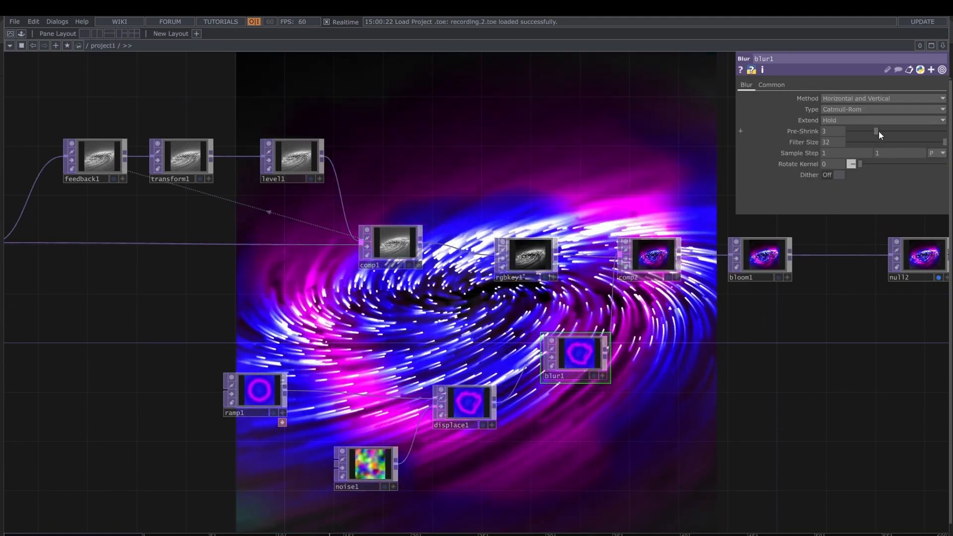
left_click_drag(878, 131, 889, 131)
Step: Examine the settings of ramp1, noise1 and transform1 across the color and feedback chains
left_click_drag(607, 446, 663, 405)
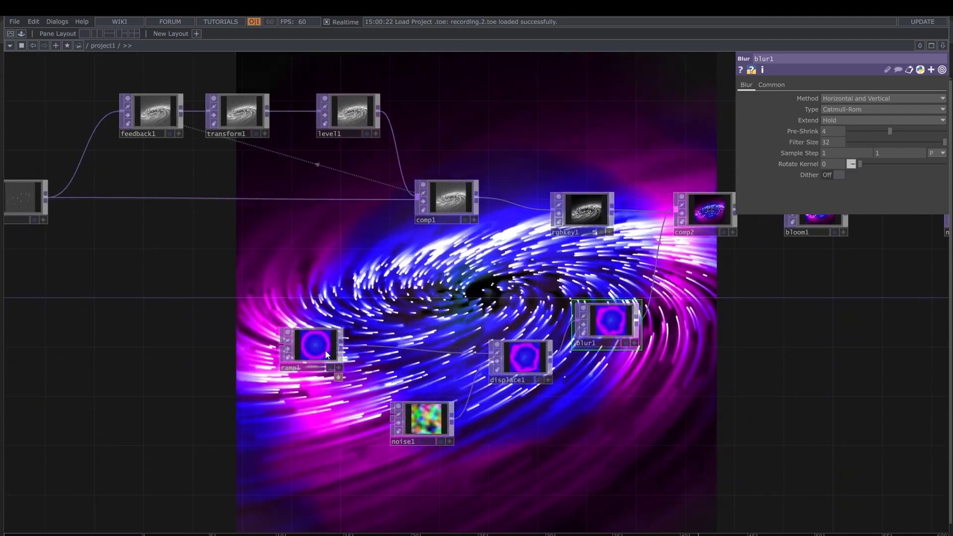
left_click(327, 354)
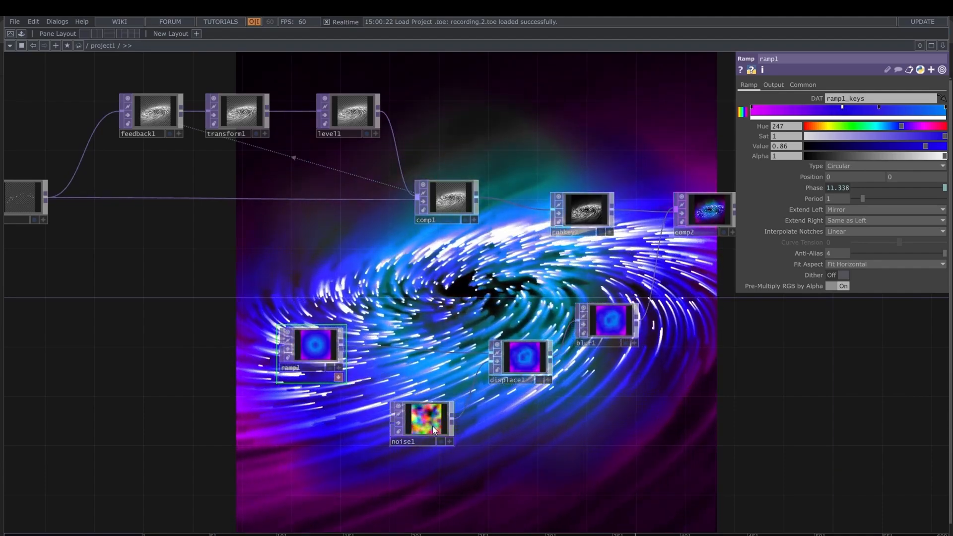
left_click(433, 426)
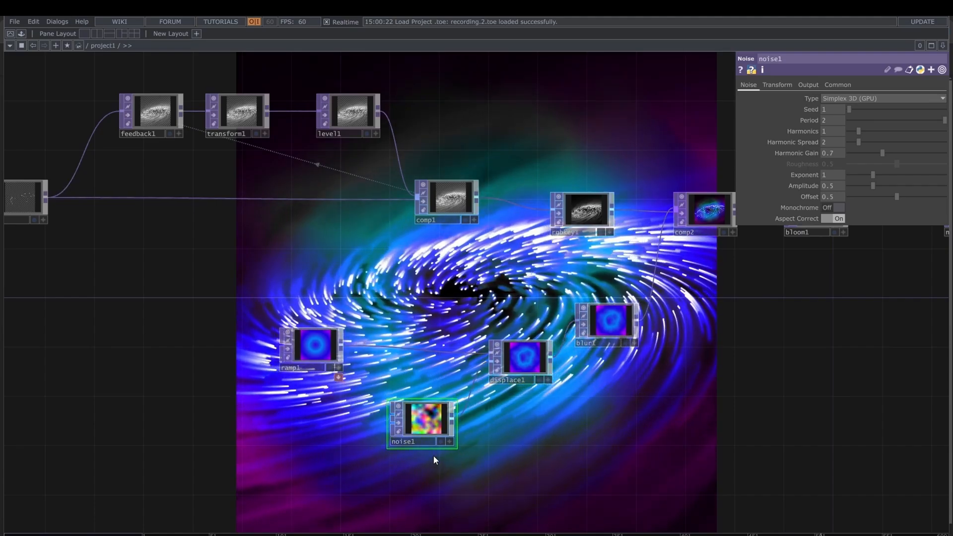
scroll(579, 410, "down", 1)
scroll(578, 410, "down", 2)
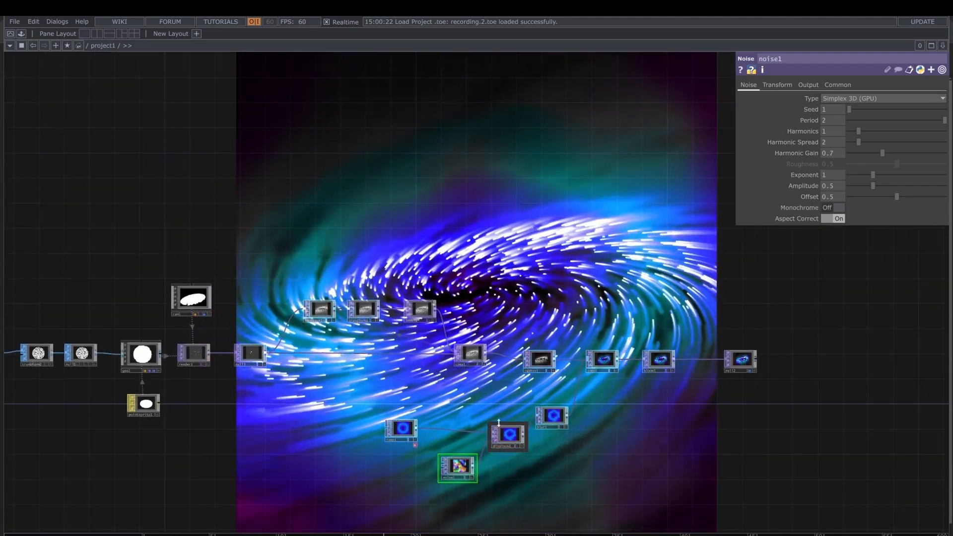
left_click_drag(406, 392, 512, 391)
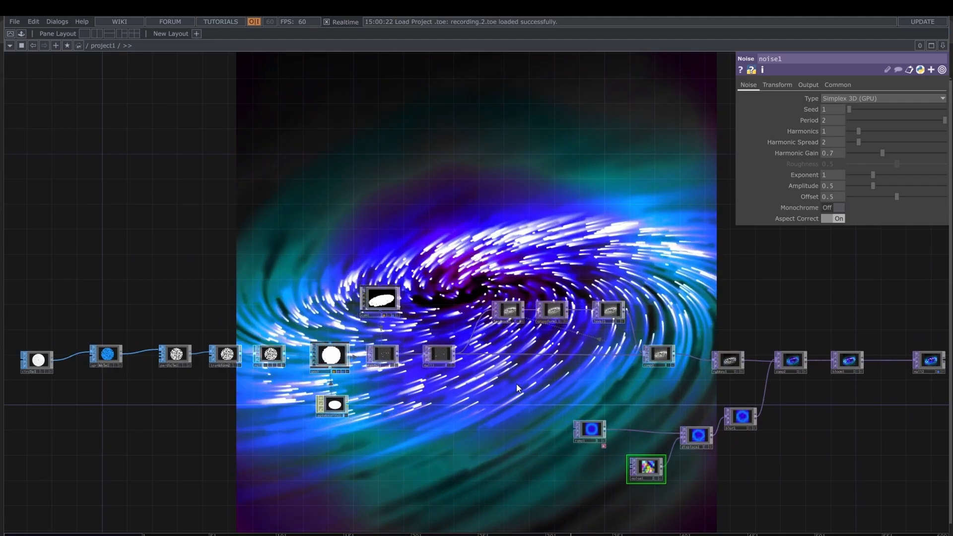
left_click(552, 310)
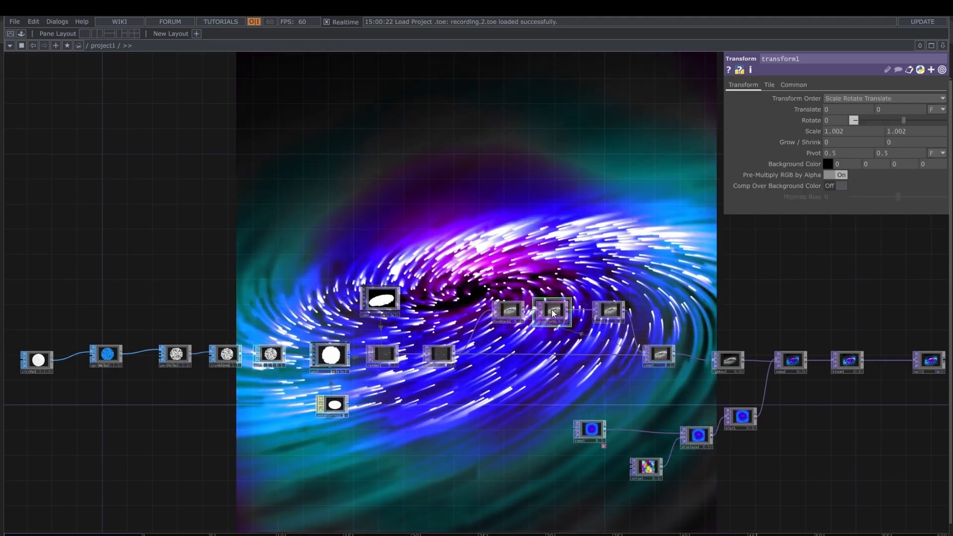
scroll(620, 285, "up", 3)
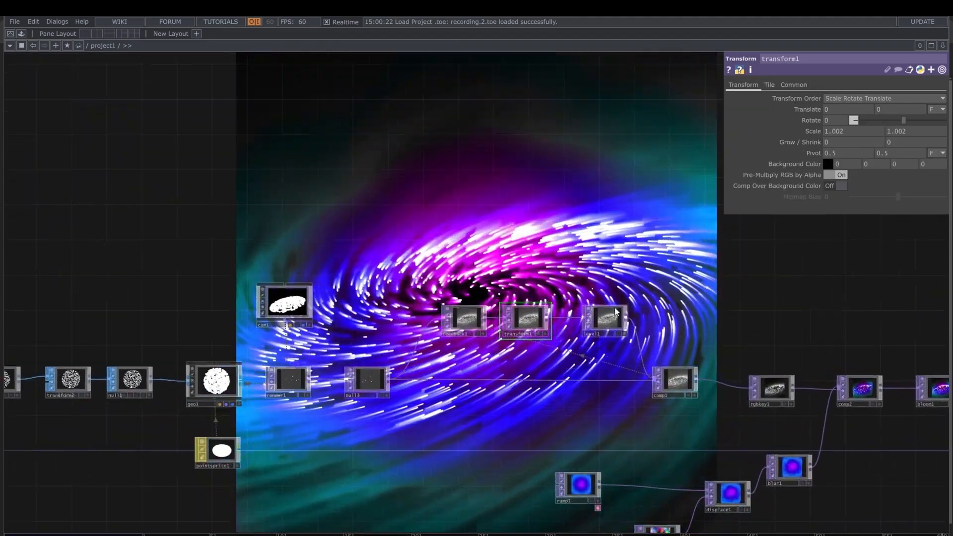
Step: Try a black level of 0.001 on level1 in the feedback loop, and return it to 0
left_click(604, 318)
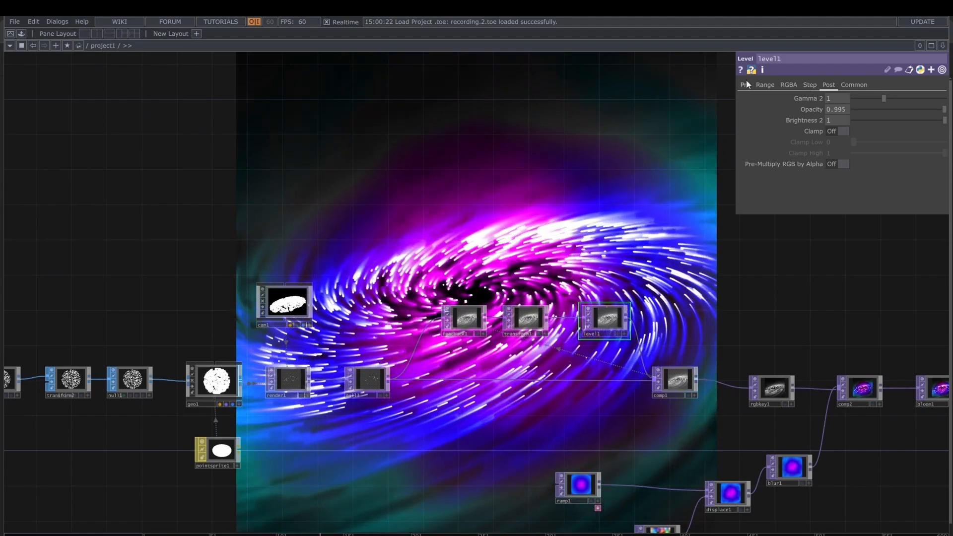
left_click(746, 84)
mouse_move(839, 120)
middle_mouse_down()
mouse_move(840, 137)
mouse_move(840, 118)
middle_mouse_up()
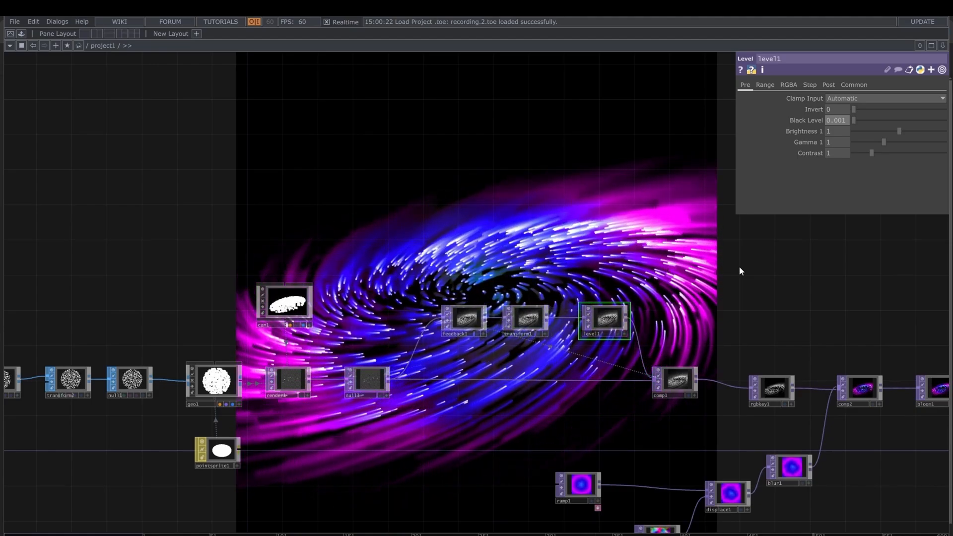
mouse_move(845, 119)
middle_mouse_down()
mouse_move(846, 143)
mouse_move(841, 121)
middle_mouse_up()
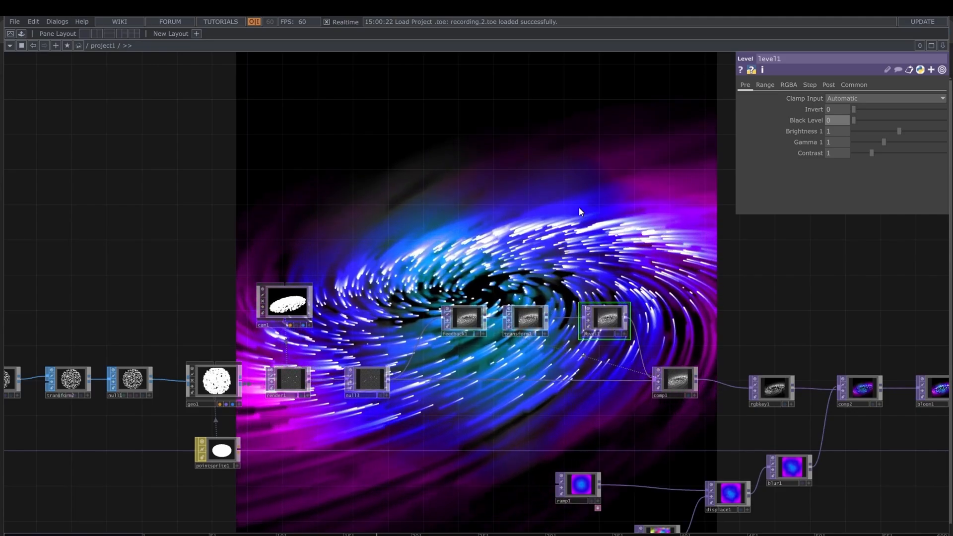
Step: Add a second Camera COMP beside cam1 and set its Z translation to 21
scroll(578, 208, "down", 3)
left_click_drag(682, 203, 512, 311)
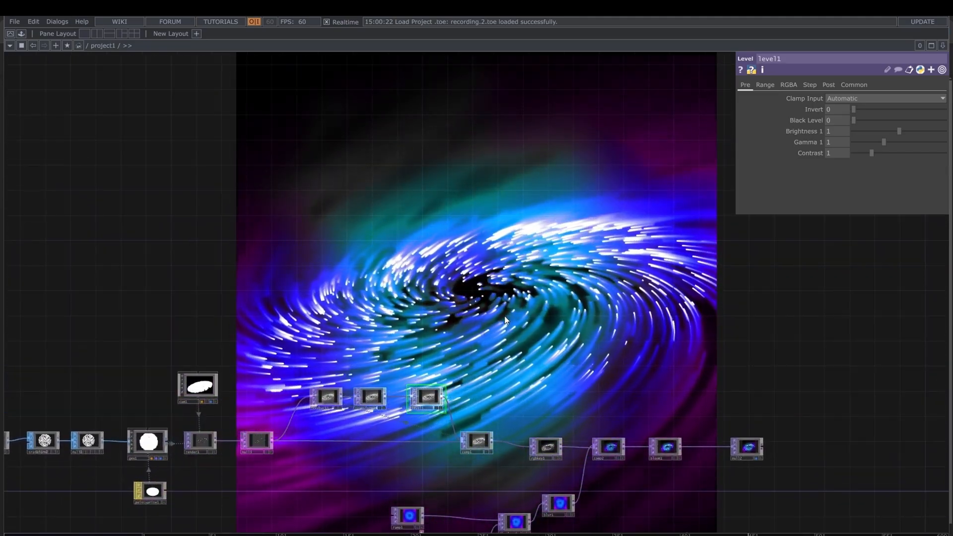
left_click_drag(219, 417, 430, 338)
scroll(510, 270, "up", 4)
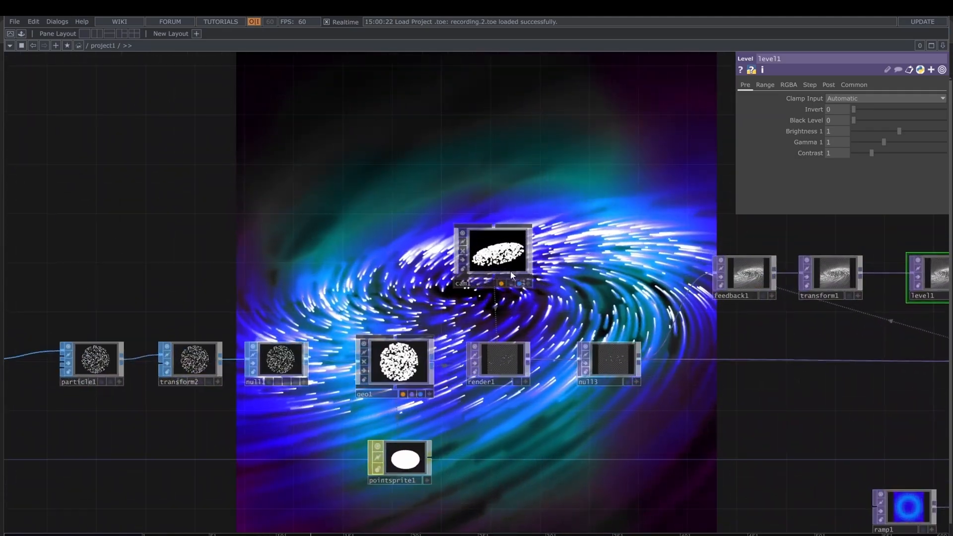
key("Tab")
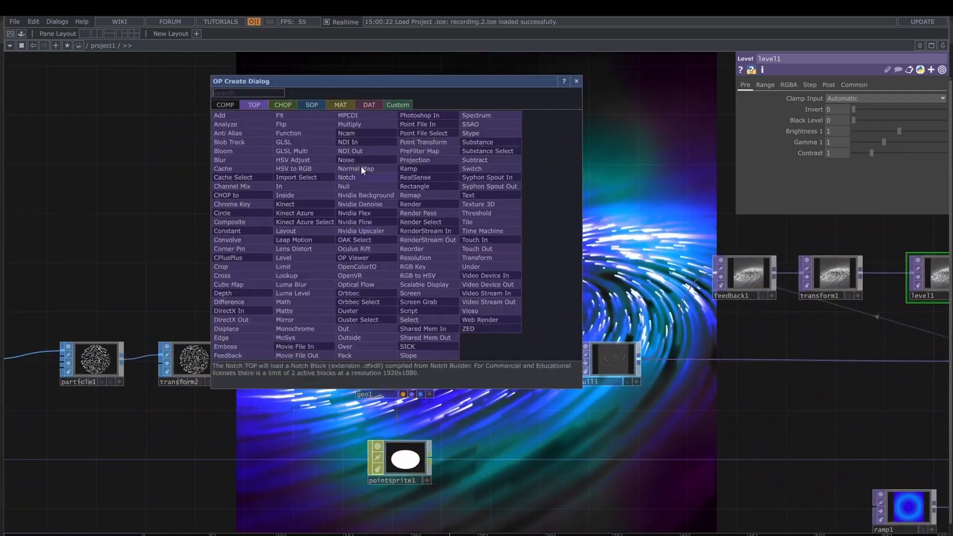
left_click(223, 104)
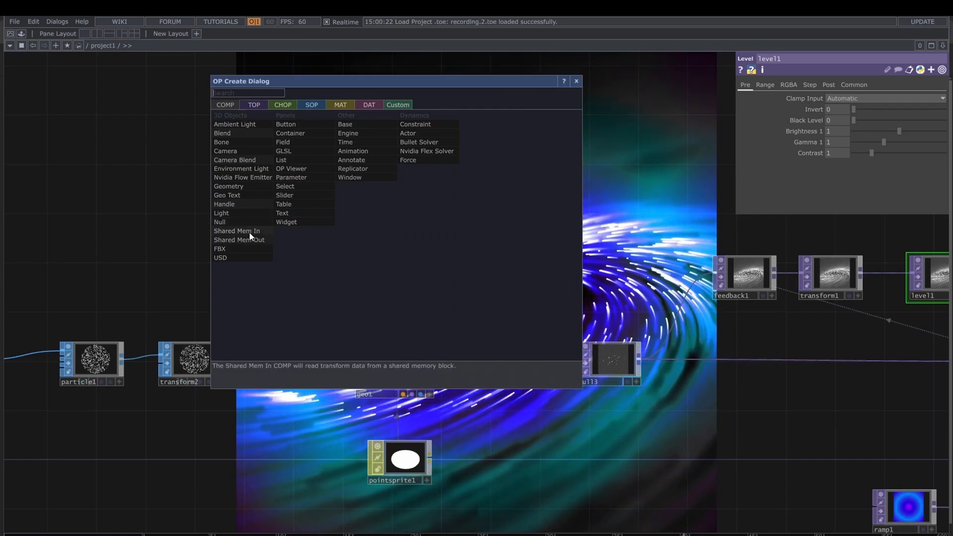
left_click(246, 150)
left_click(407, 231)
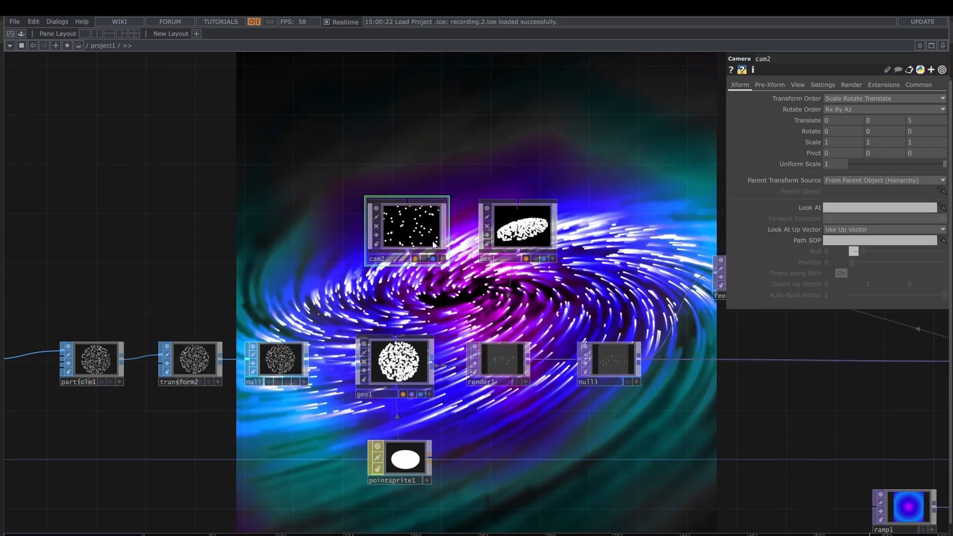
middle_click_drag(926, 121, 931, 102)
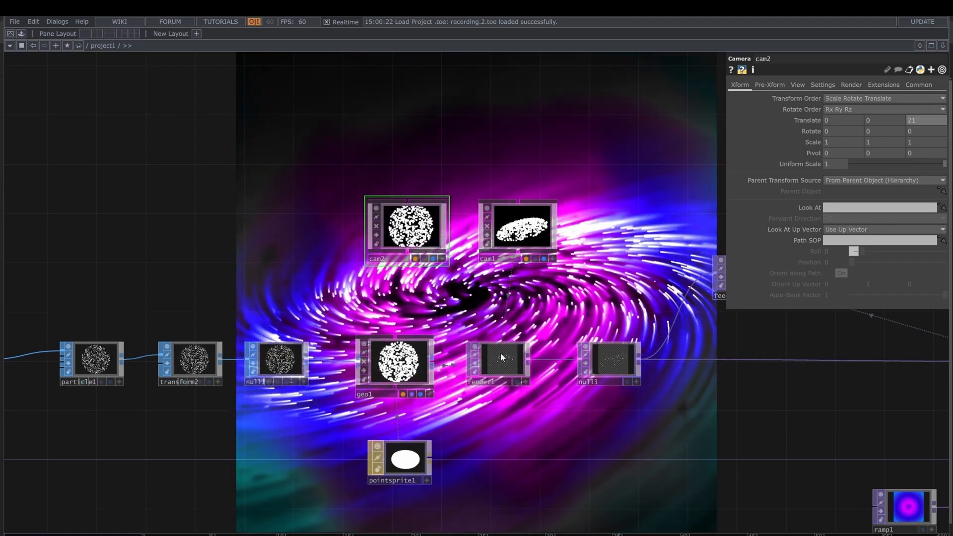
Step: Set render1's camera to cam2 and pulse the reset on feedback1 to clear the old trails
left_click(497, 358)
left_click(741, 85)
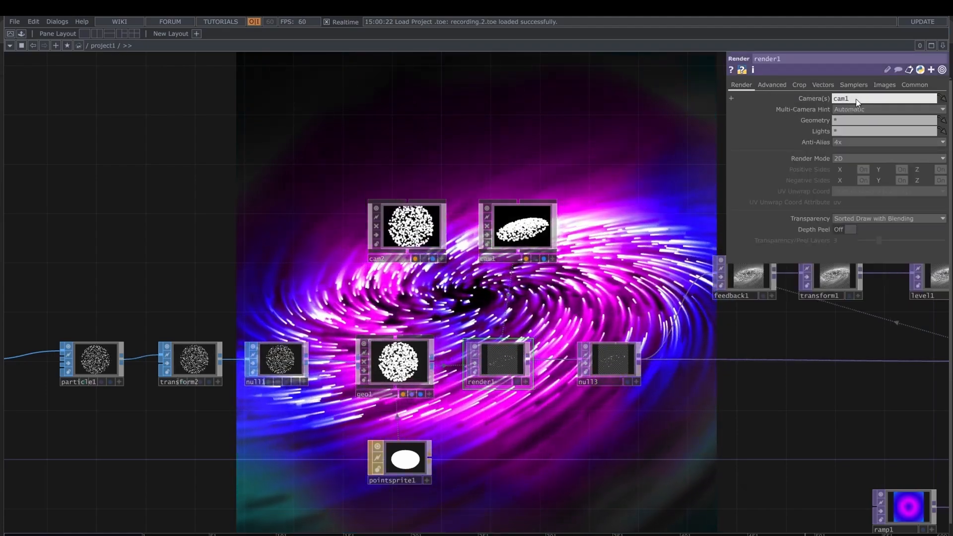
scroll(624, 378, "down", 5)
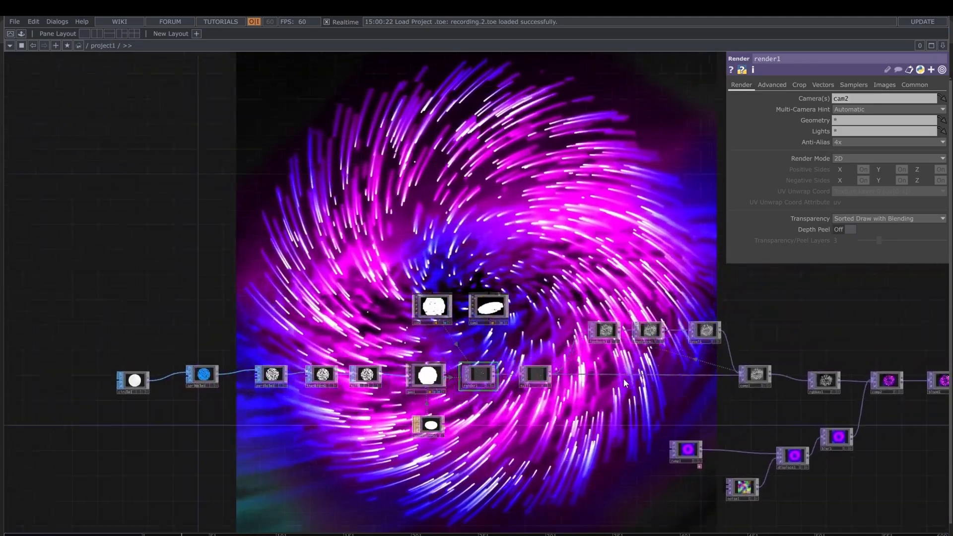
left_click(602, 350)
left_click(862, 110)
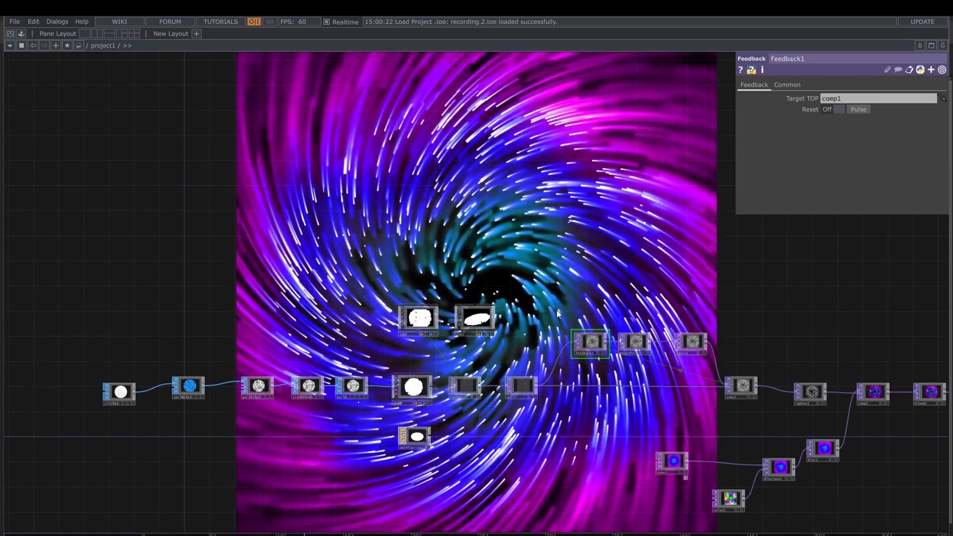
Step: Switch render1's camera back to cam1
scroll(490, 337, "up", 4)
left_click(440, 437)
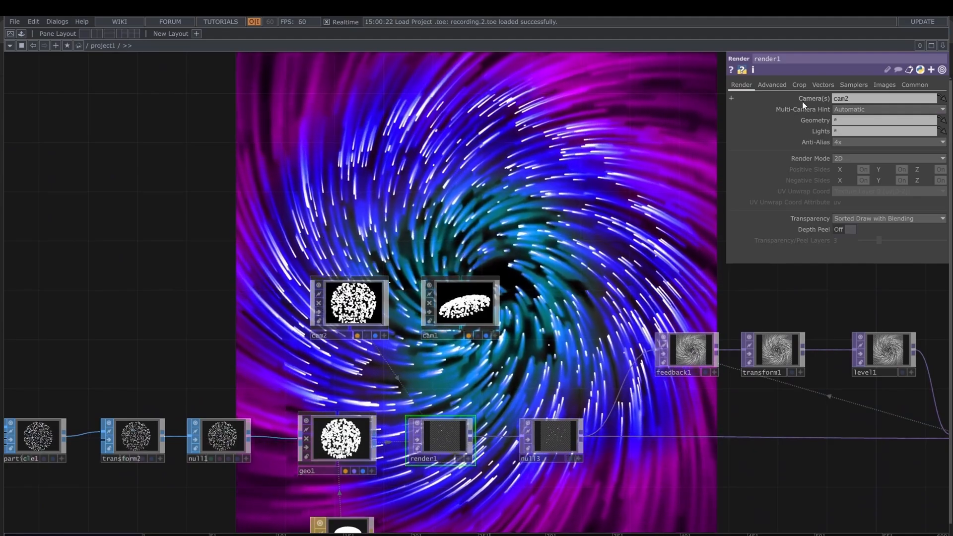
key("BackSpace")
type("1")
key("Return")
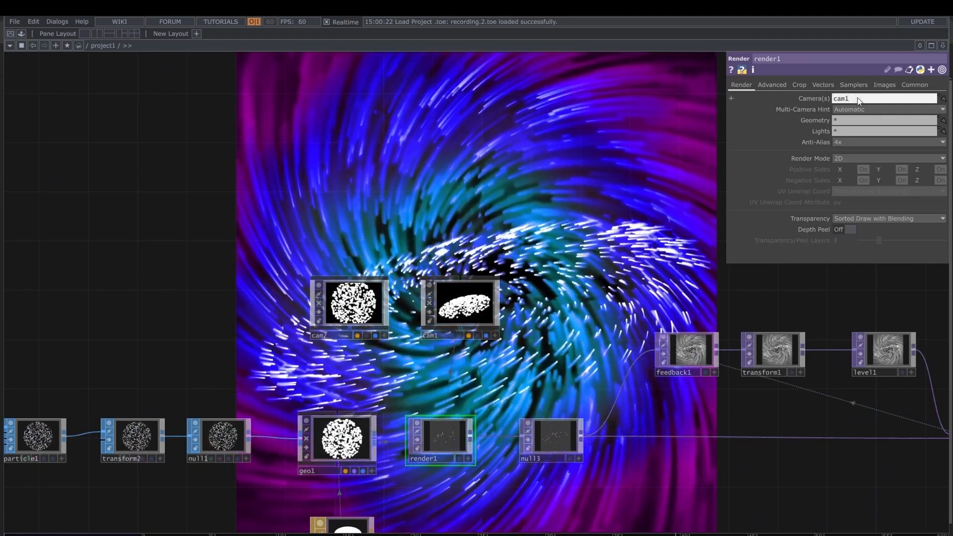
scroll(637, 169, "down", 2)
scroll(638, 168, "down", 3)
left_click_drag(660, 347, 452, 428)
left_click_drag(635, 290, 332, 397)
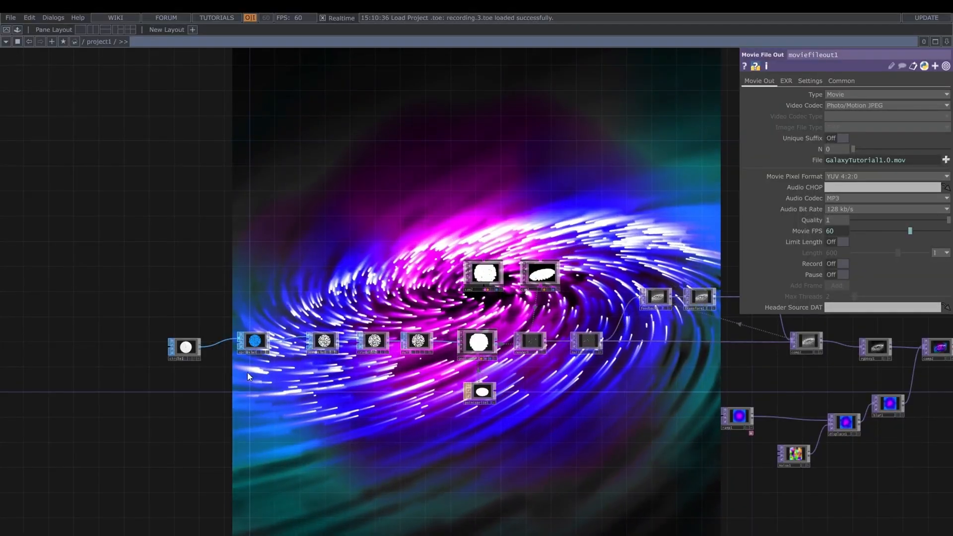
Step: Set the number of points on sprinkle1 to 2000
scroll(263, 358, "up", 5)
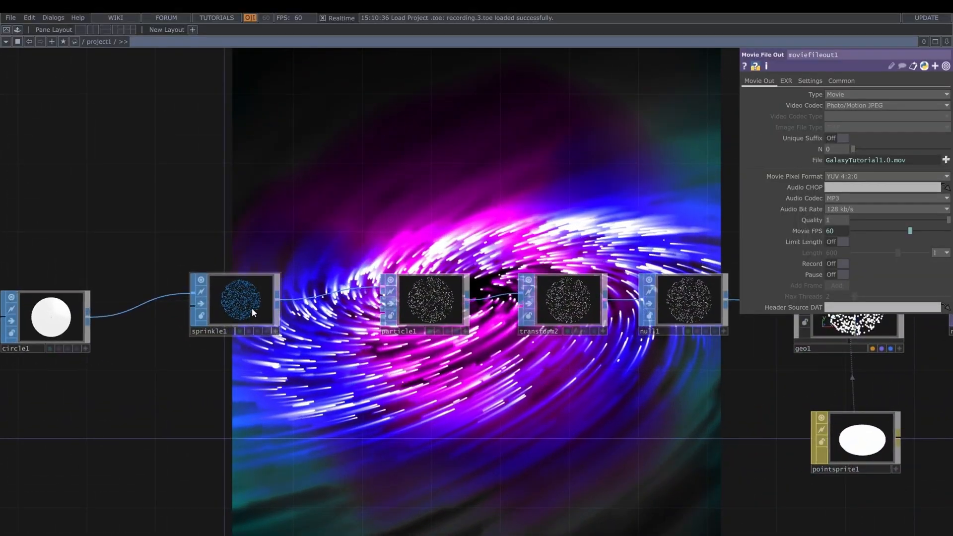
left_click(252, 308)
left_click(844, 116)
type("2")
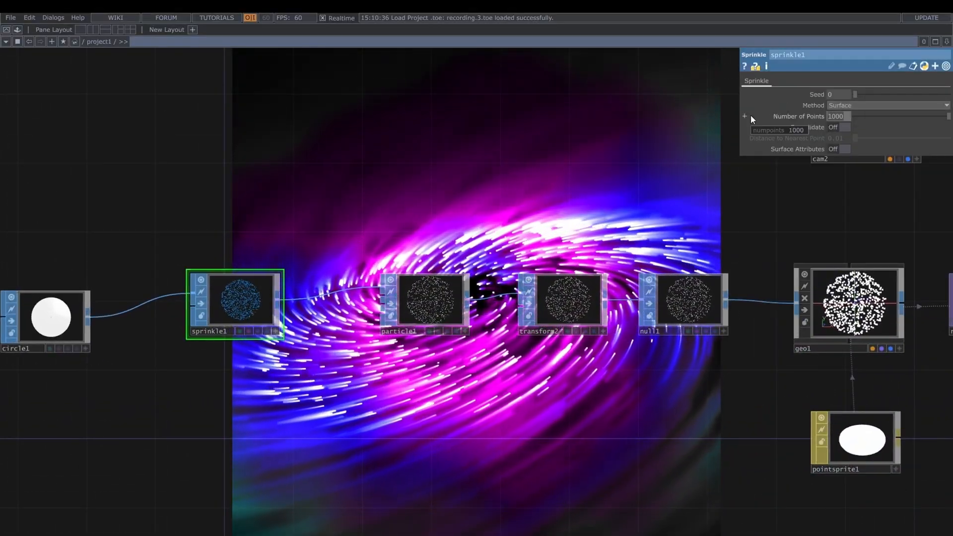
type("000")
key("Return")
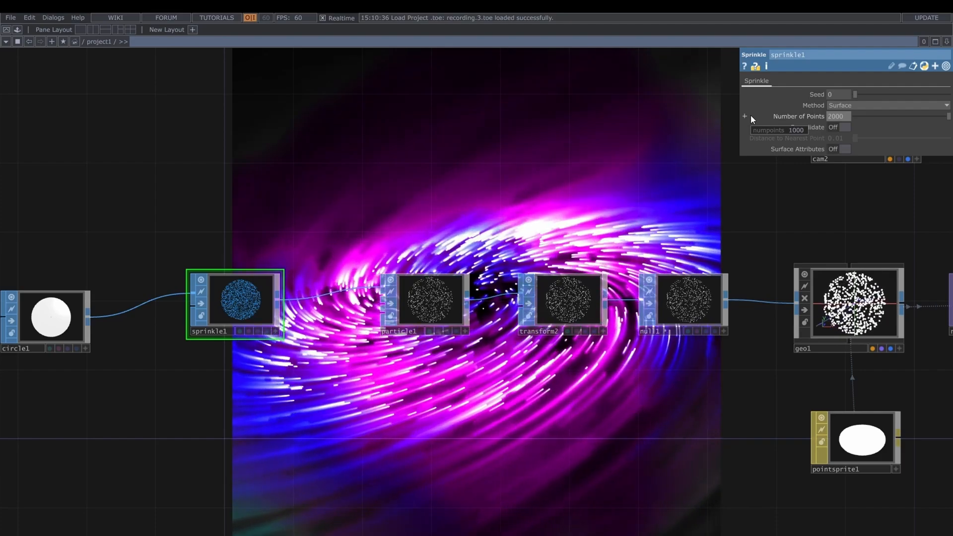
Step: Raise the particle mass on particle1 to 1.77
left_click_drag(517, 249, 364, 255)
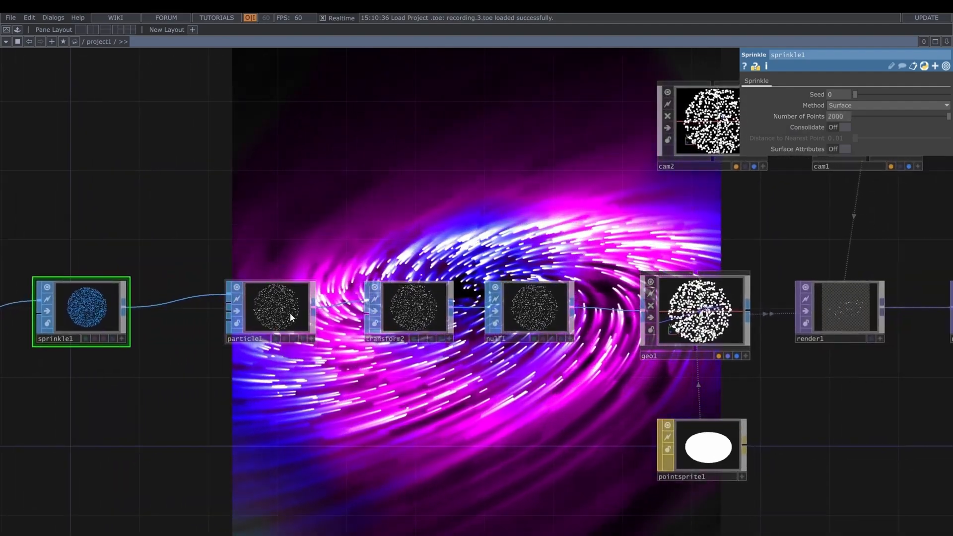
left_click(289, 313)
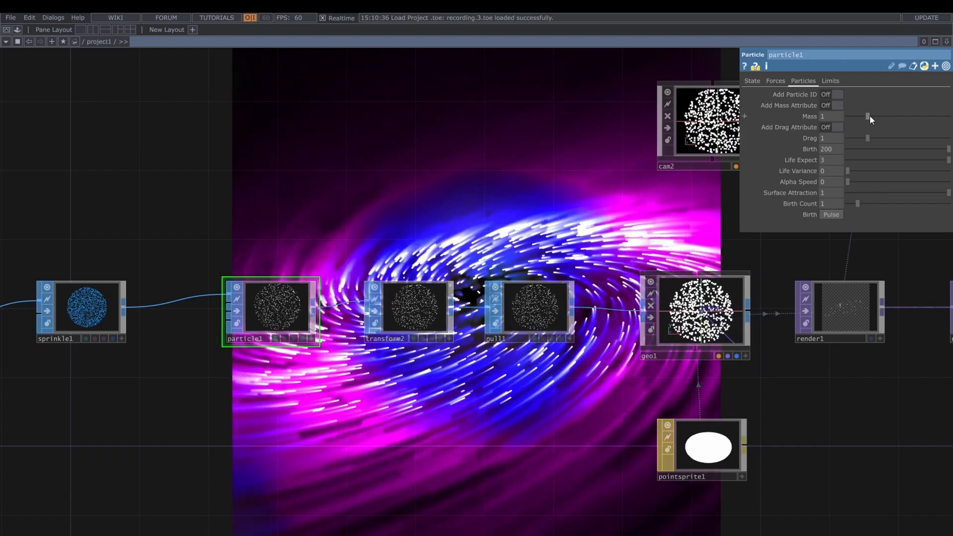
left_click_drag(870, 116, 873, 117)
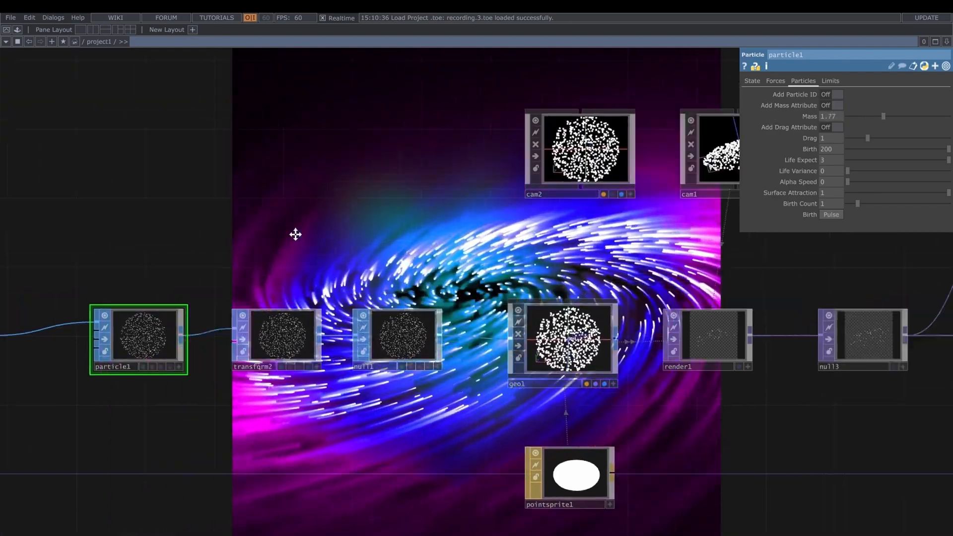
Step: Make render1 use cam2 for the front-facing view of the denser particle system
left_click_drag(295, 234, 132, 263)
left_click(529, 344)
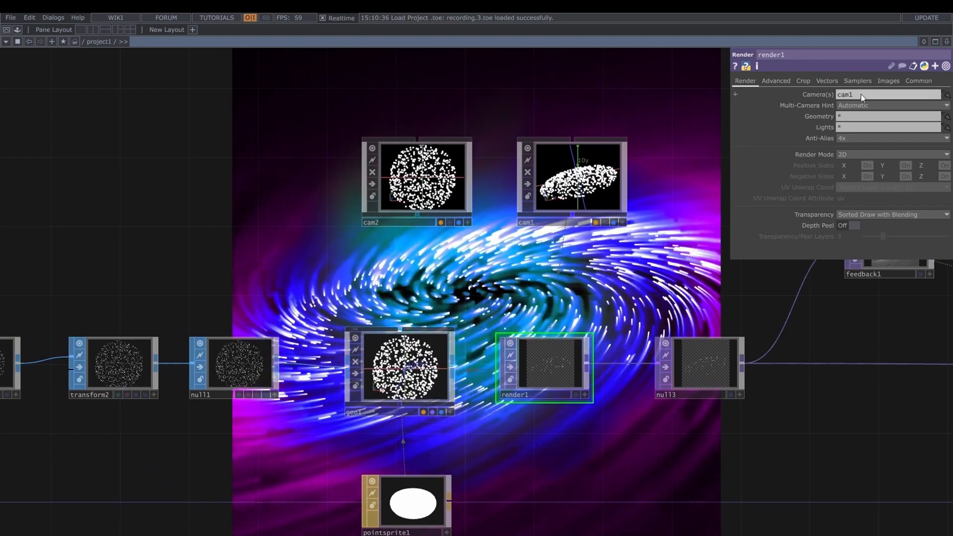
left_click(859, 92)
key("BackSpace")
type("2")
key("Return")
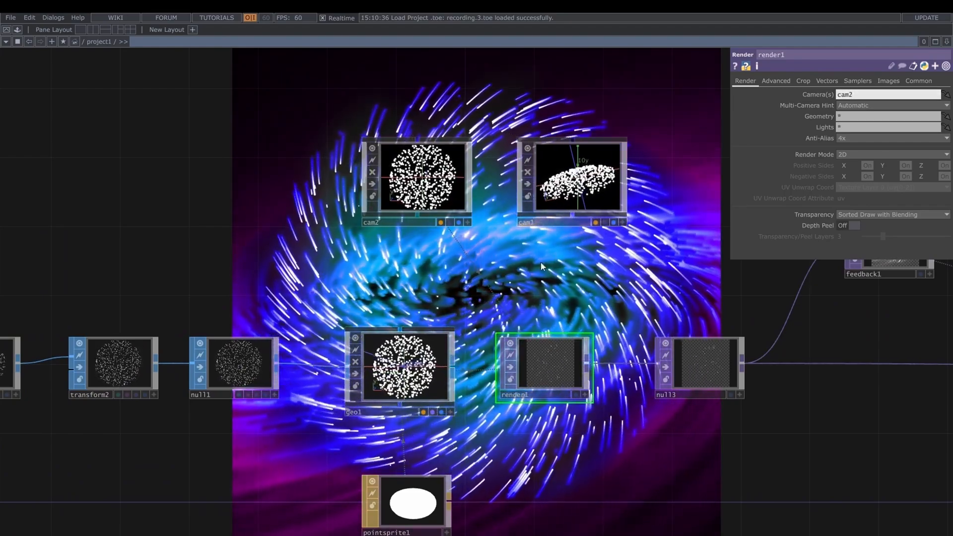
left_click_drag(257, 267, 444, 231)
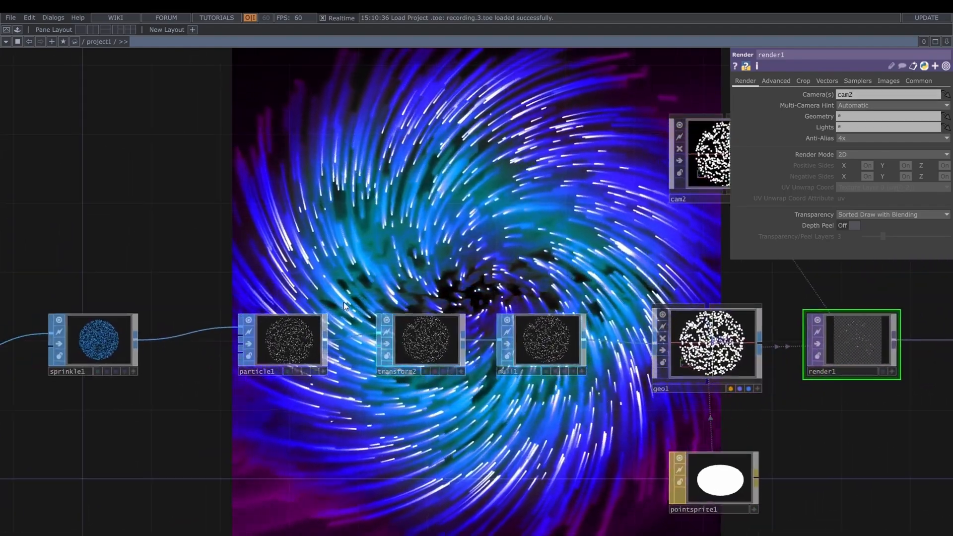
Step: On particle1, set the drag to 0.9 and the birth rate to 1000
left_click(311, 336)
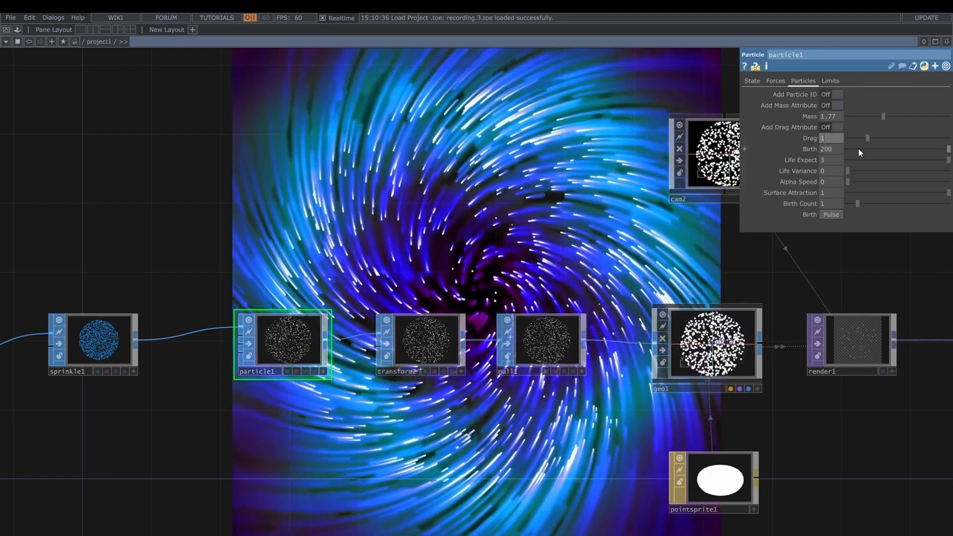
left_click_drag(868, 139, 865, 142)
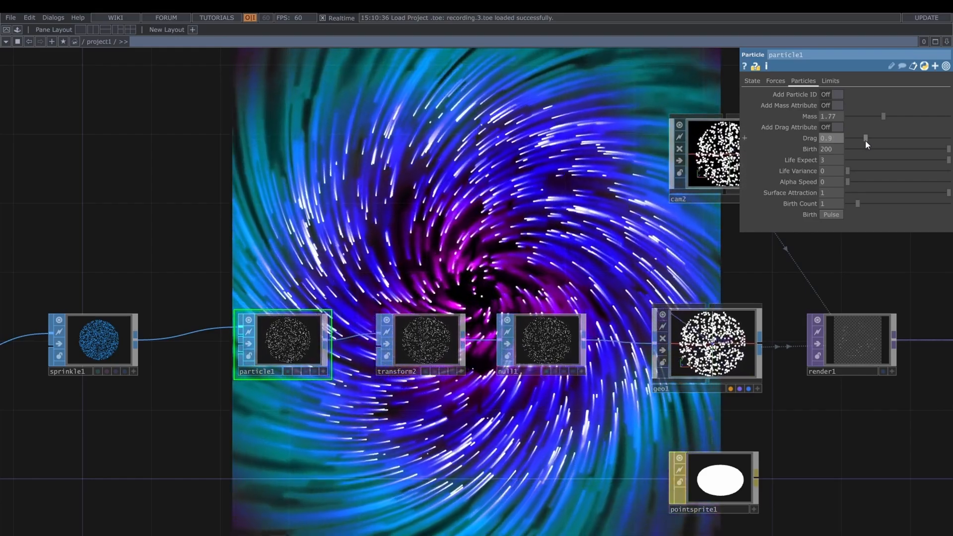
left_click(838, 149)
type("1")
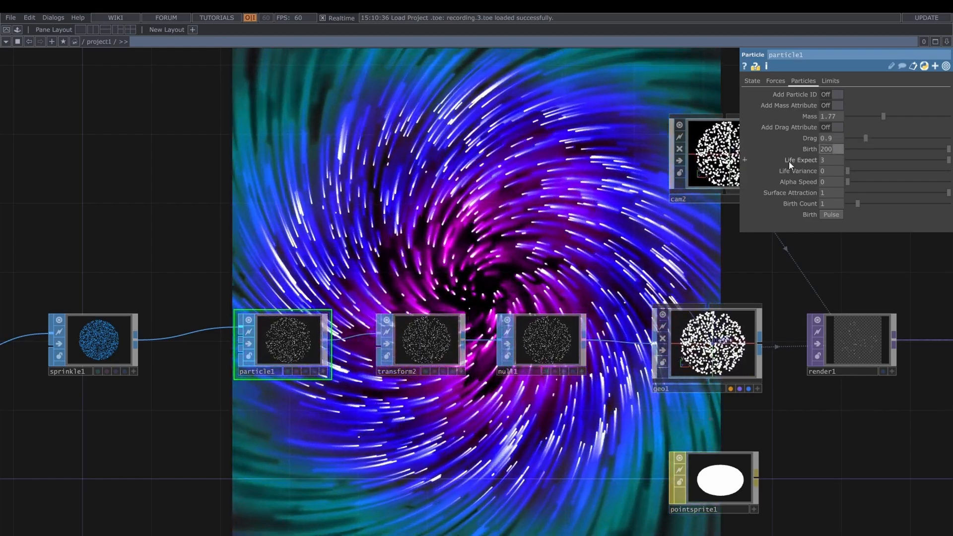
type("000")
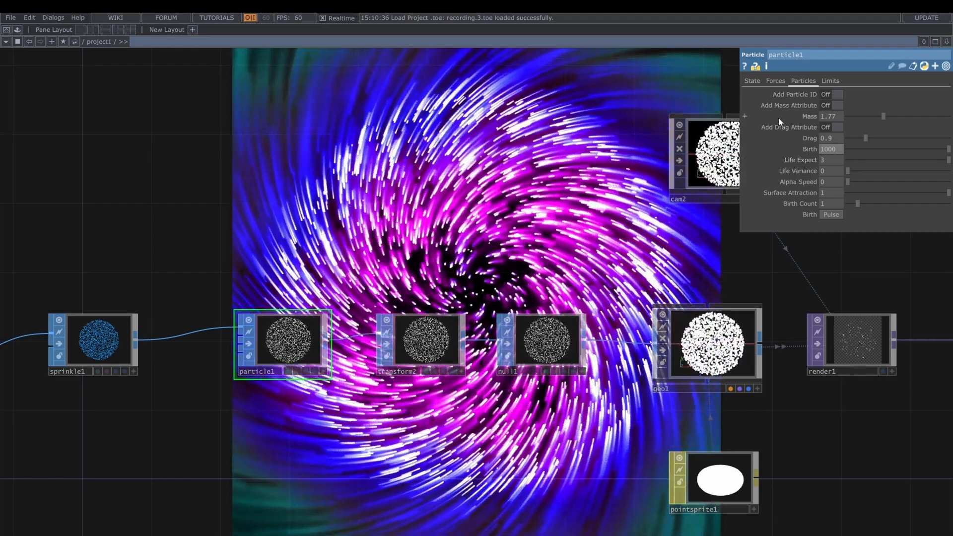
Step: Set particle1's Z wind to 0.1, its turbulence to 1.8, 1.8, 0.2 and its turbulence period to 2.91
left_click(776, 81)
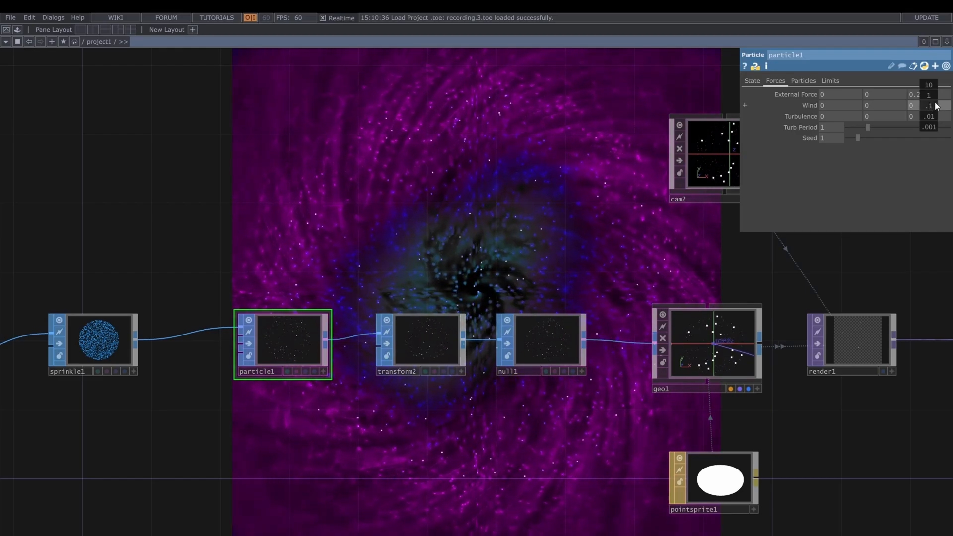
middle_click(832, 118)
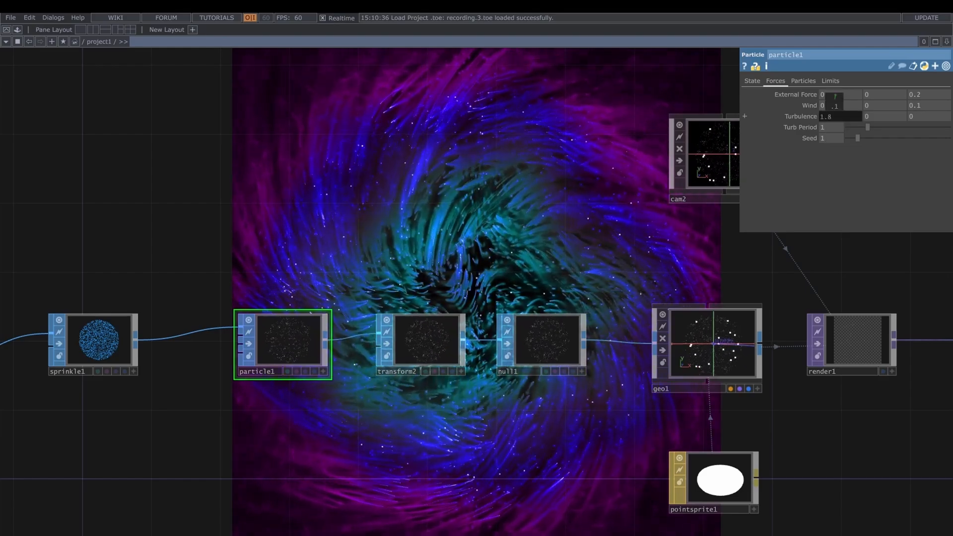
left_click_drag(687, 244, 644, 334)
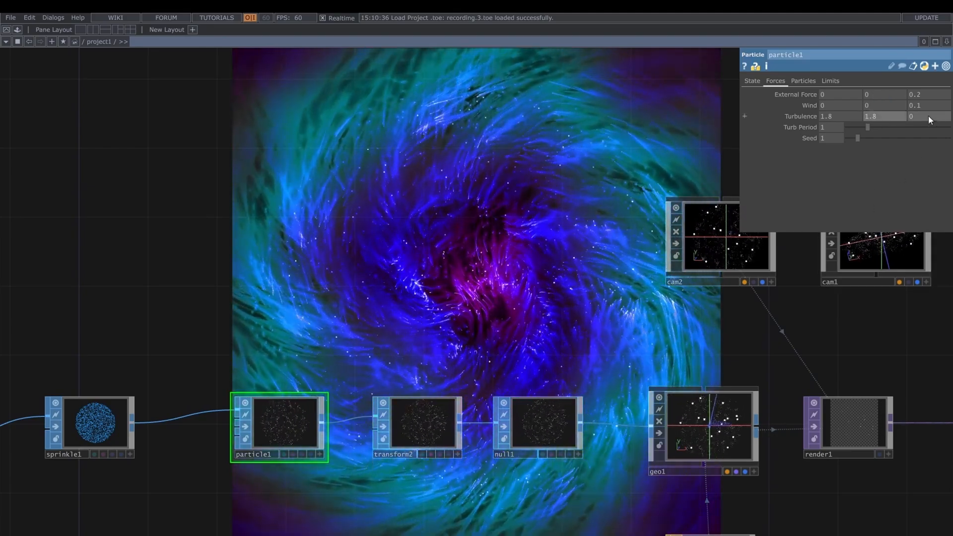
left_click(928, 115)
type("0.1")
key("Return")
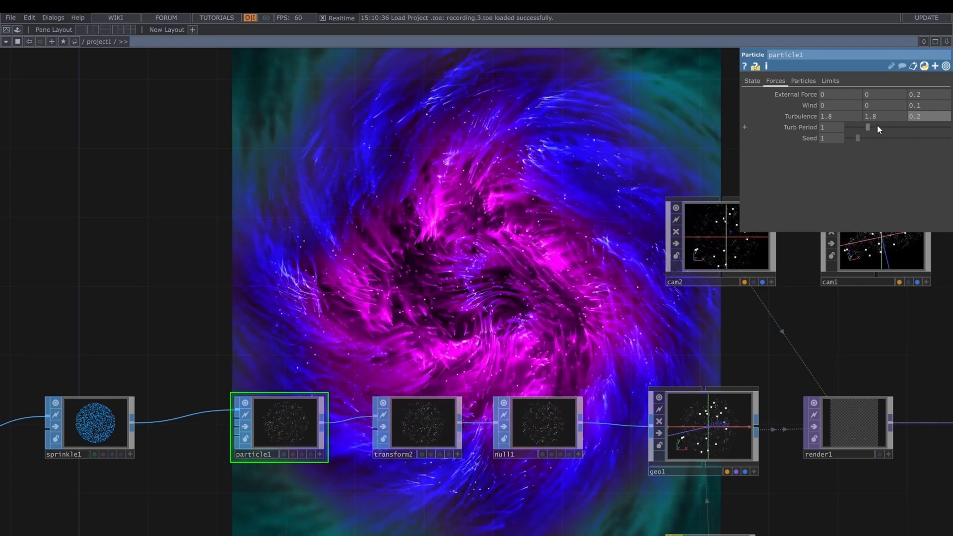
left_click_drag(870, 127, 908, 128)
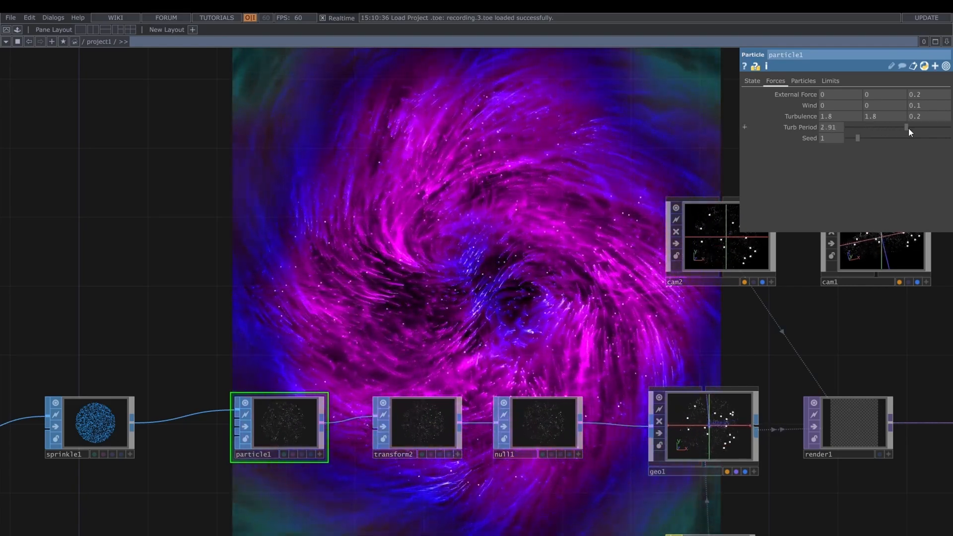
Step: Raise the life expectancy of particle1's particles to 7
left_click(752, 80)
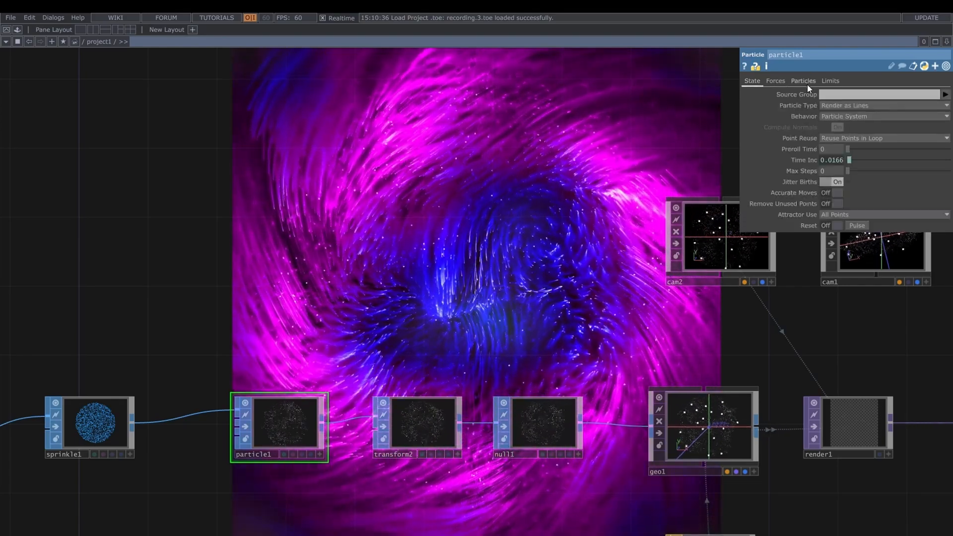
left_click(807, 85)
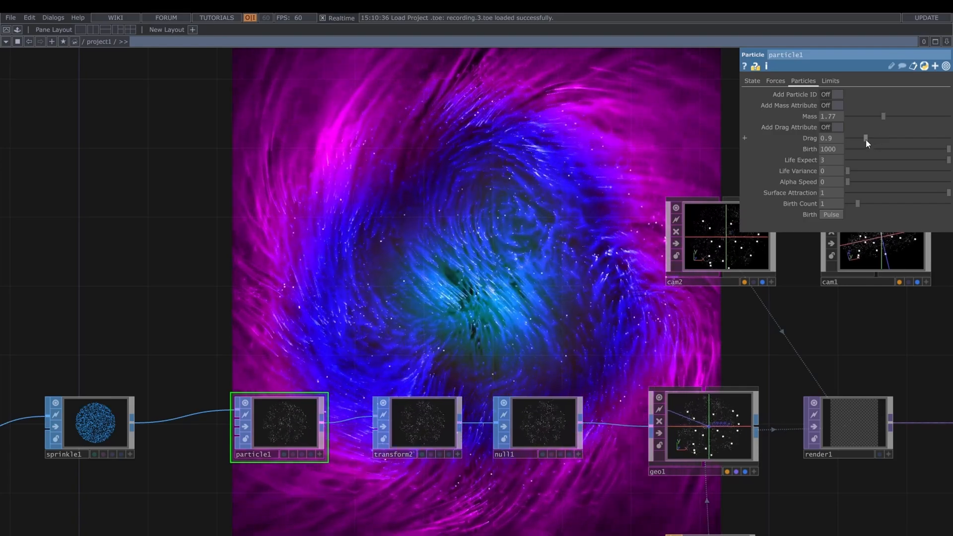
left_click_drag(839, 161, 842, 150)
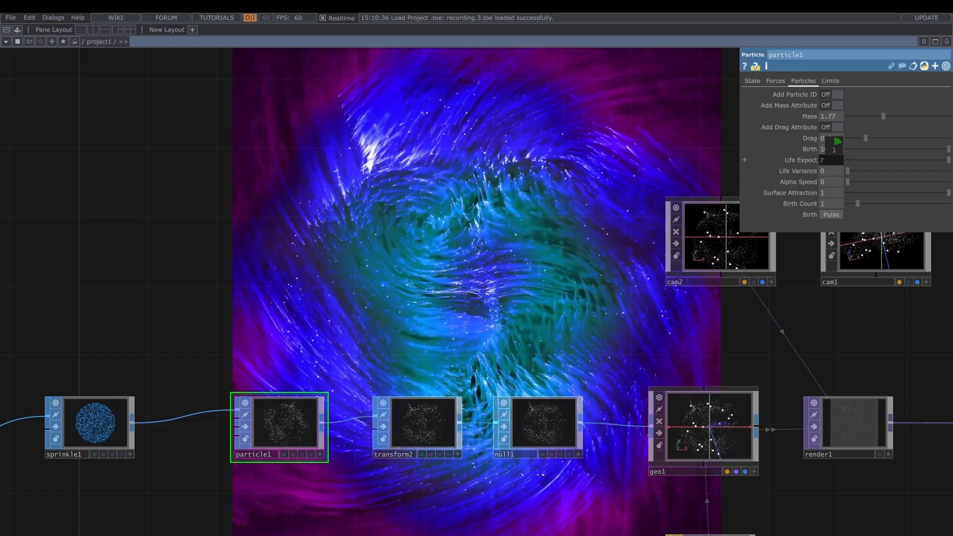
Step: Lower the post opacity of level1 in the feedback loop to 0.98
scroll(587, 284, "down", 3)
left_click_drag(472, 293, 19, 244)
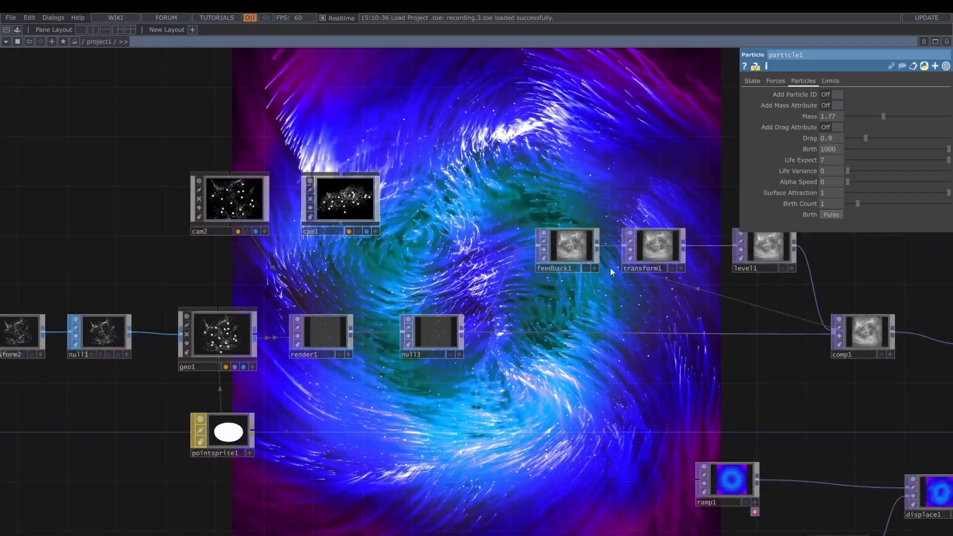
left_click(677, 240)
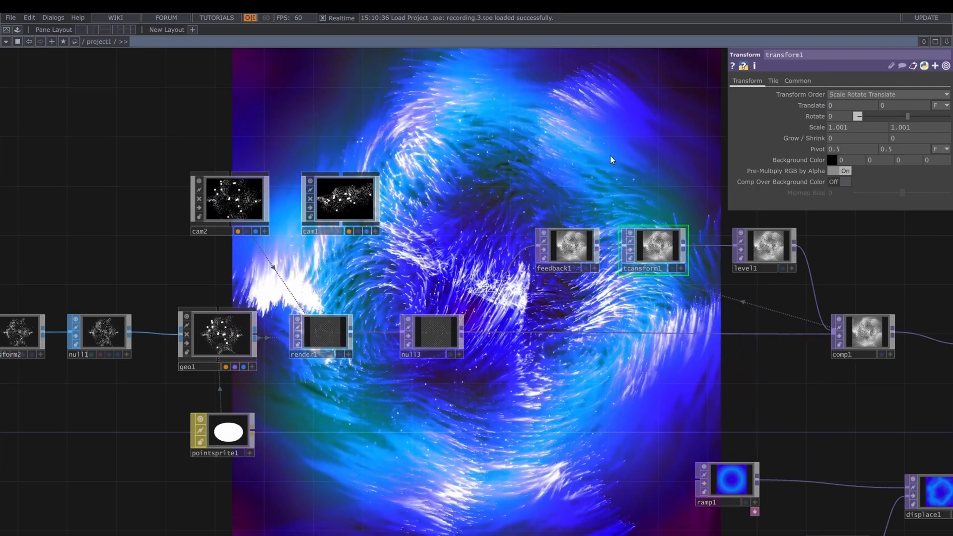
left_click_drag(551, 226, 649, 304)
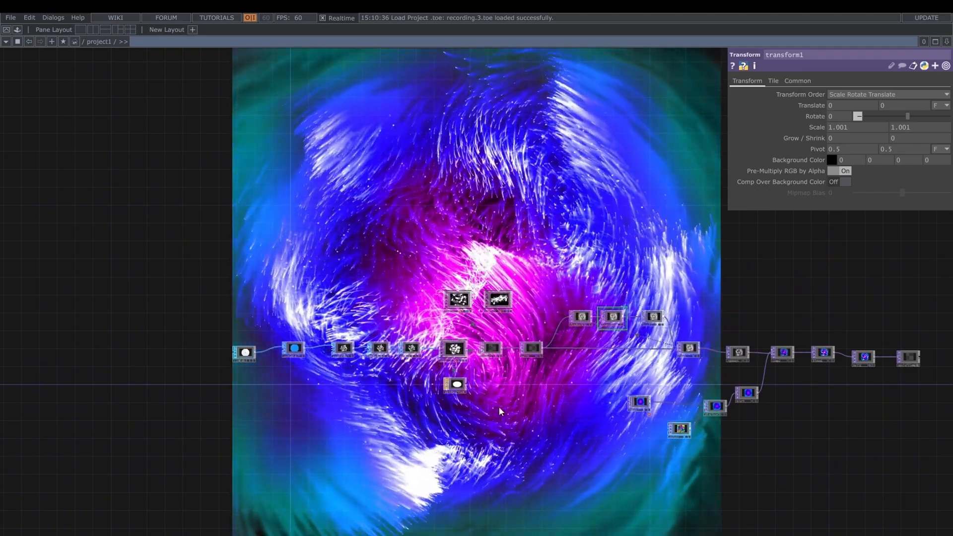
scroll(500, 411, "up", 3)
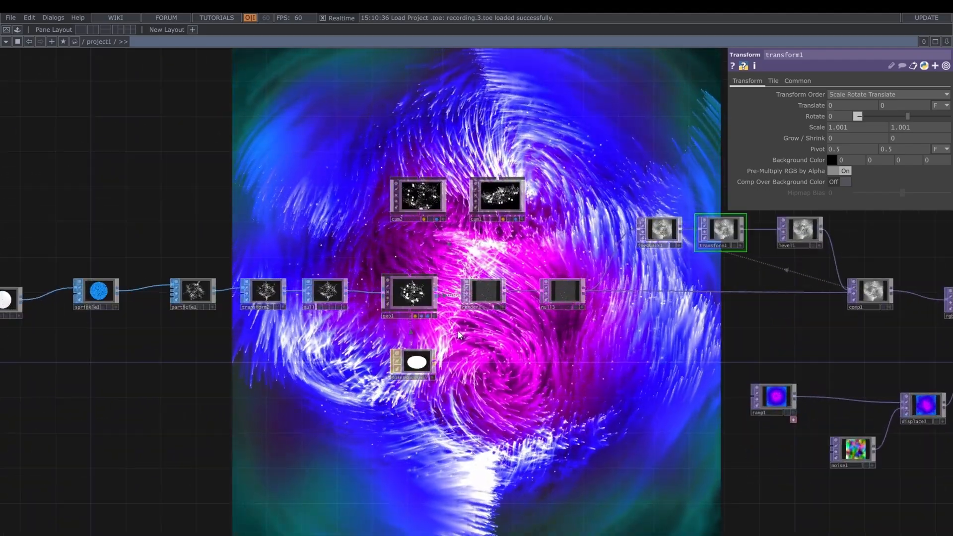
left_click_drag(458, 334, 632, 346)
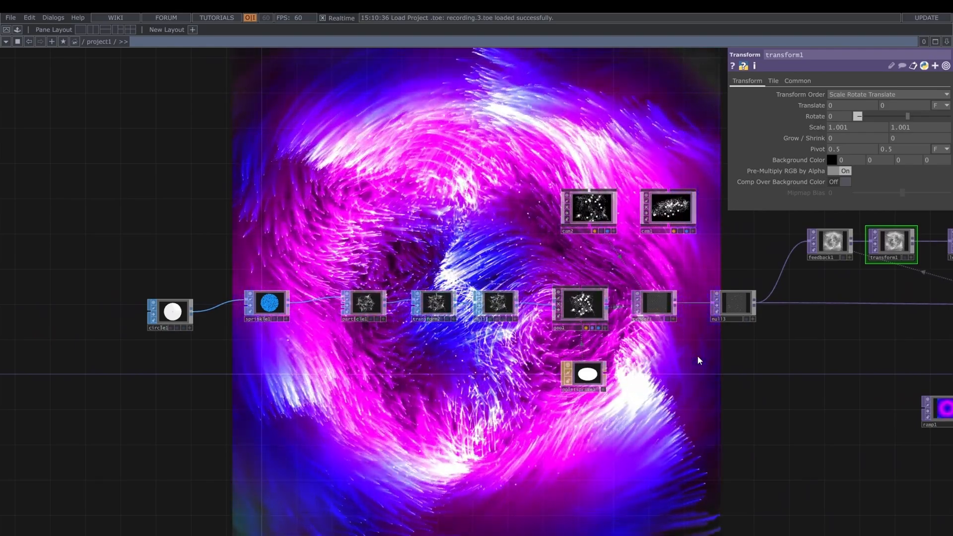
left_click_drag(726, 384, 543, 418)
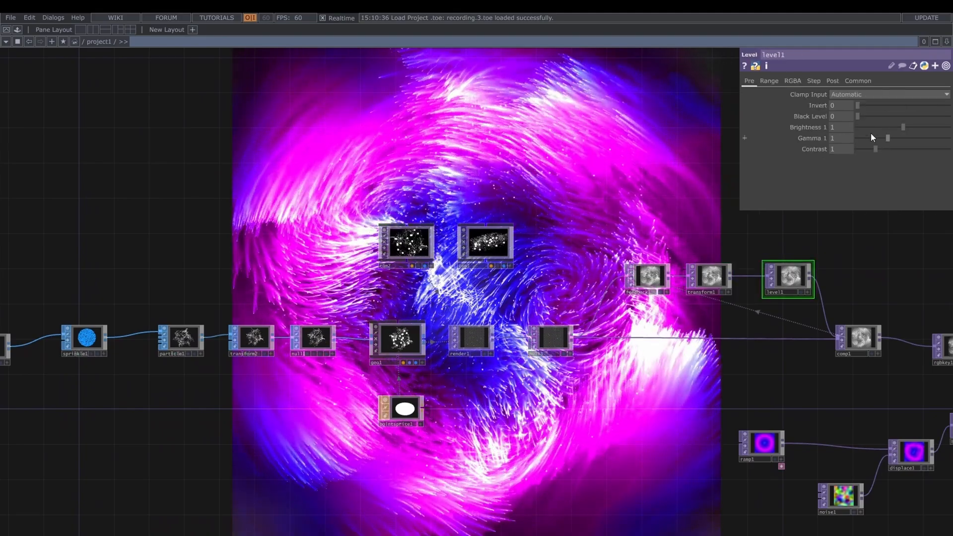
left_click_drag(849, 107, 841, 108)
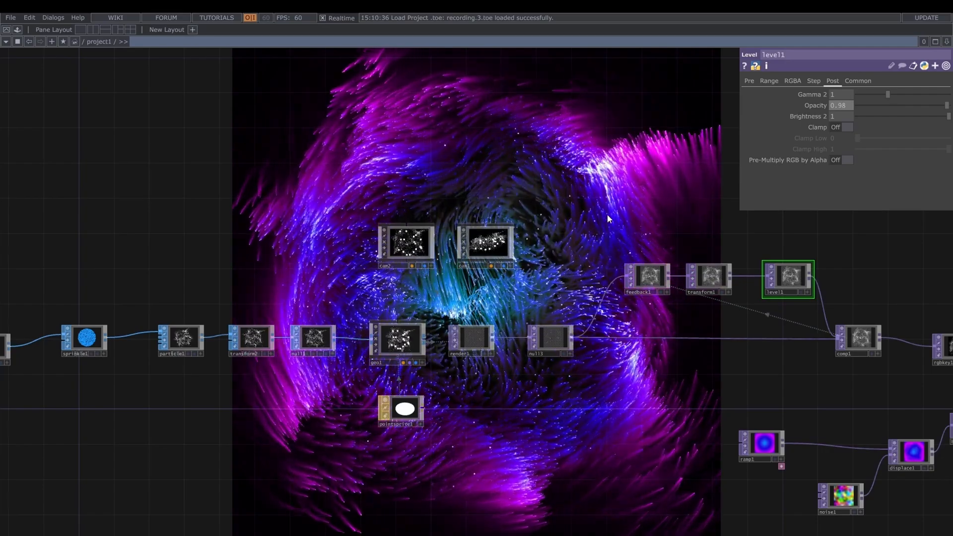
Step: Increase particle1's birth rate to 2000
left_click_drag(639, 215, 819, 216)
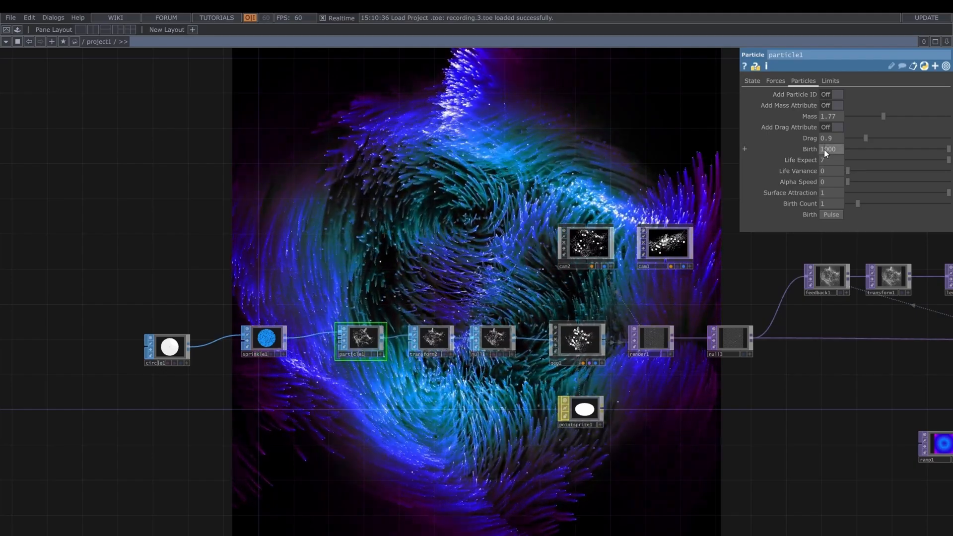
left_click(823, 150)
key("BackSpace")
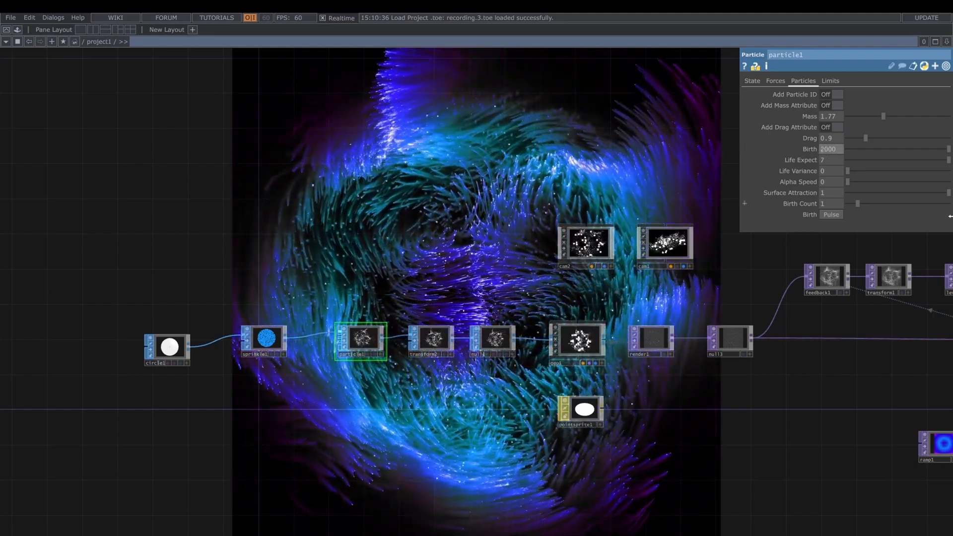
Step: Reduce the turbulence period of particle1 to 2.61
scroll(510, 270, "up", 3)
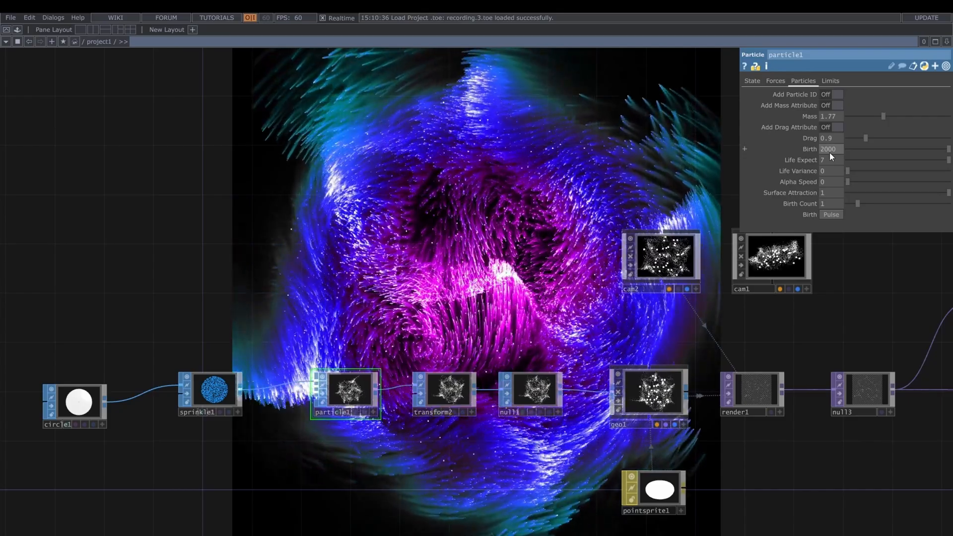
left_click(775, 81)
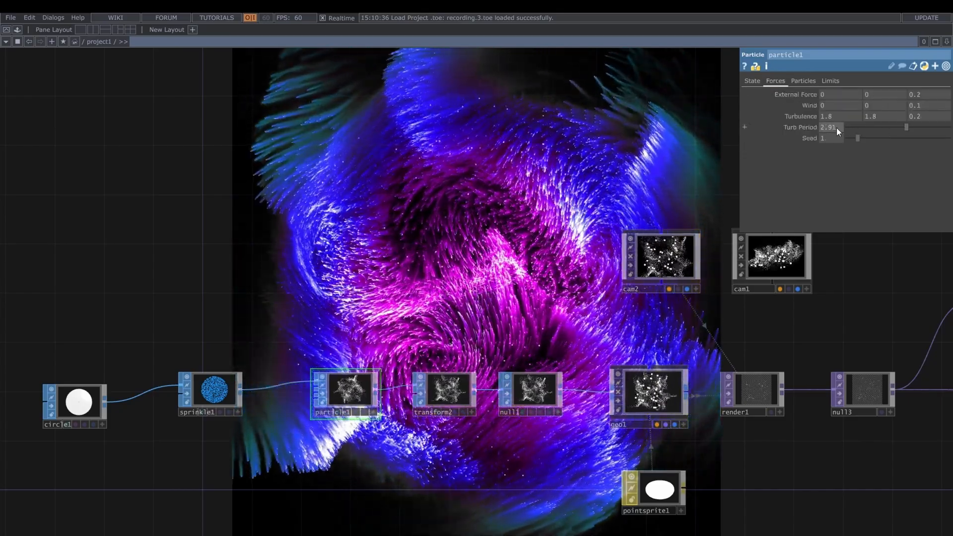
mouse_move(836, 127)
middle_mouse_down()
mouse_move(839, 139)
mouse_move(829, 128)
middle_mouse_up()
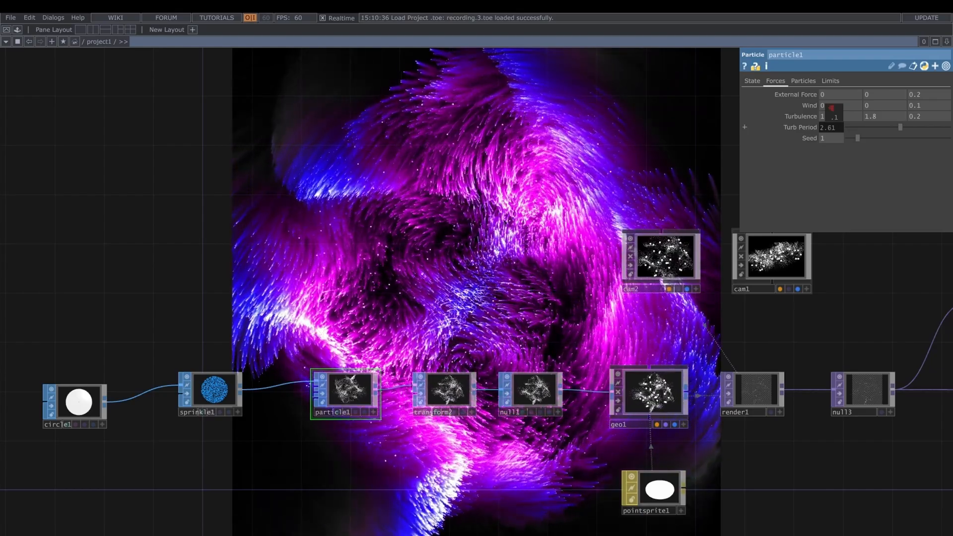
Step: Recolor ramp1's gradient to run from magenta through purple (hue 279) to turquoise, moving the second key closer to the start
scroll(557, 202, "down", 5)
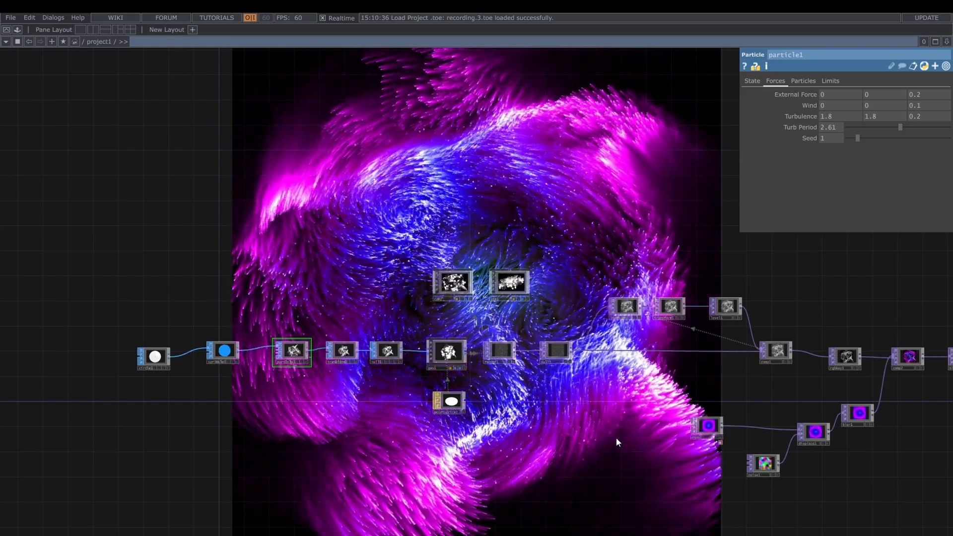
left_click_drag(615, 437, 314, 398)
left_click_drag(641, 411, 573, 419)
scroll(572, 418, "up", 8)
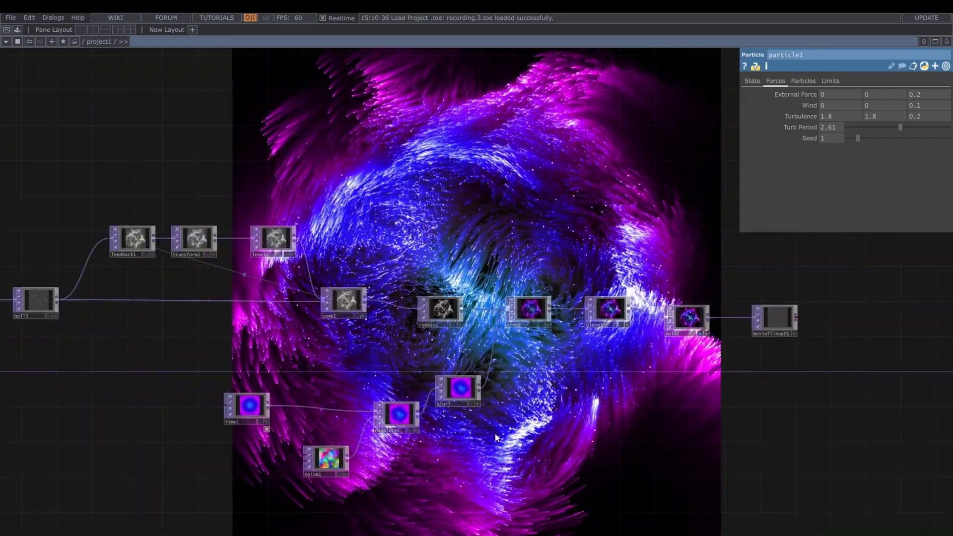
left_click(117, 284)
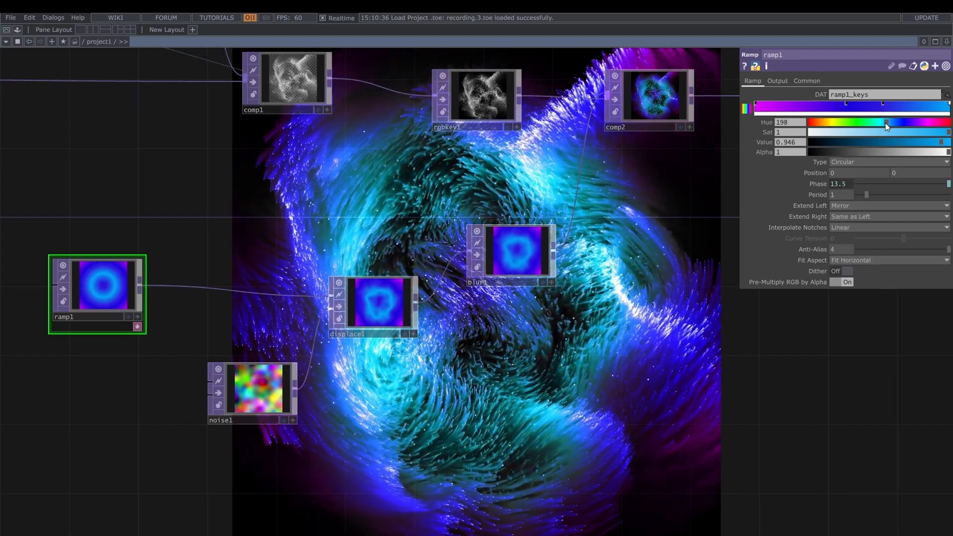
left_click_drag(886, 123, 876, 117)
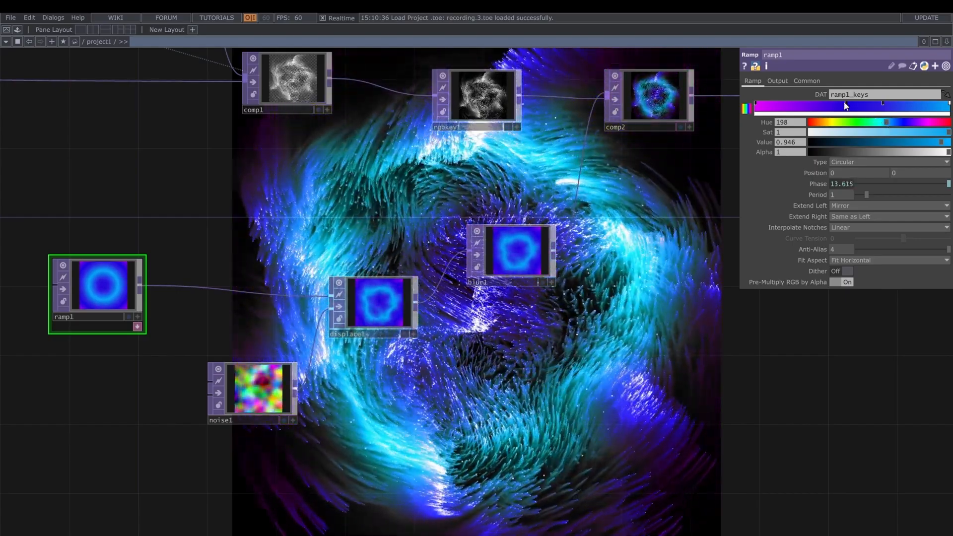
left_click(756, 104)
left_click_drag(925, 122, 807, 110)
left_click(847, 104)
left_click(883, 104)
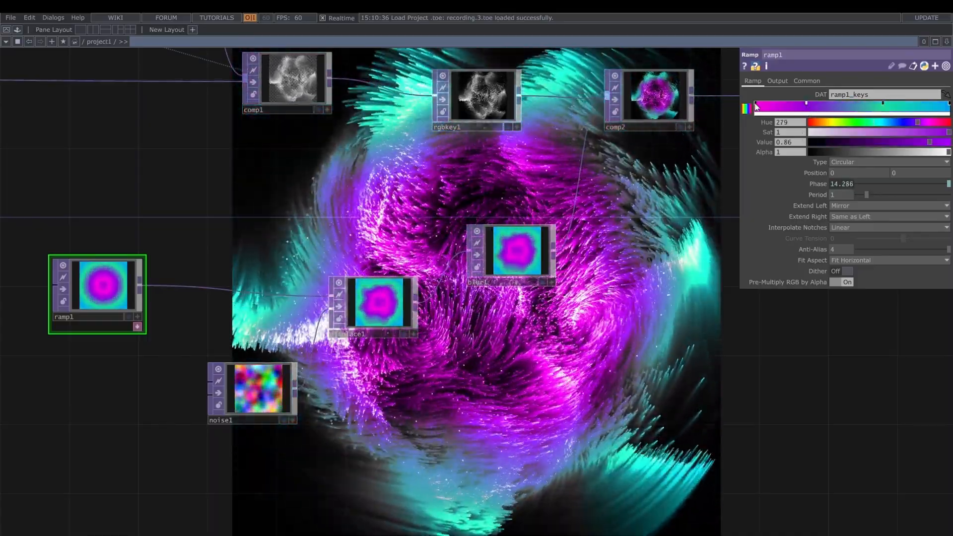
Step: Set the post opacity of level1 to 0.985 for longer feedback trails
scroll(675, 285, "down", 3)
left_click_drag(693, 208, 589, 363)
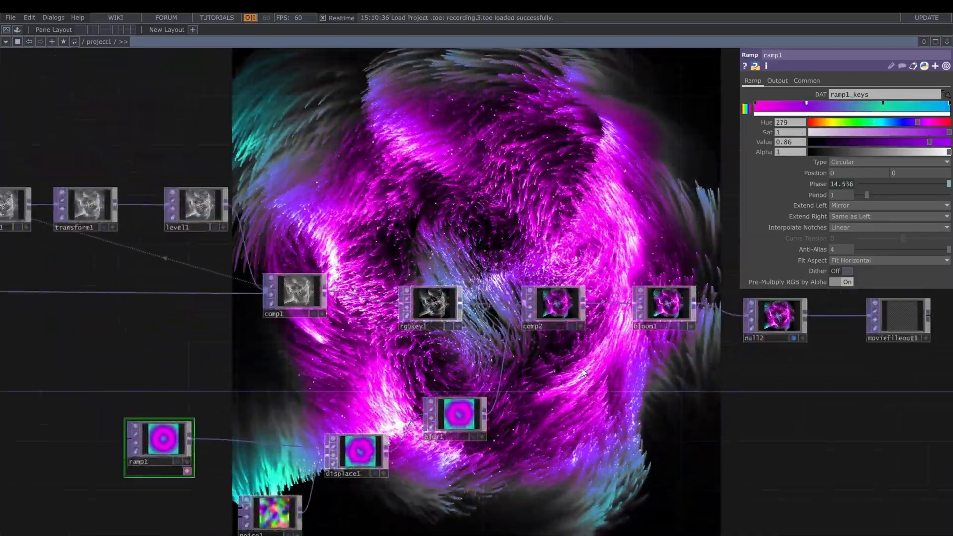
left_click_drag(251, 357, 585, 429)
scroll(433, 421, "down", 5)
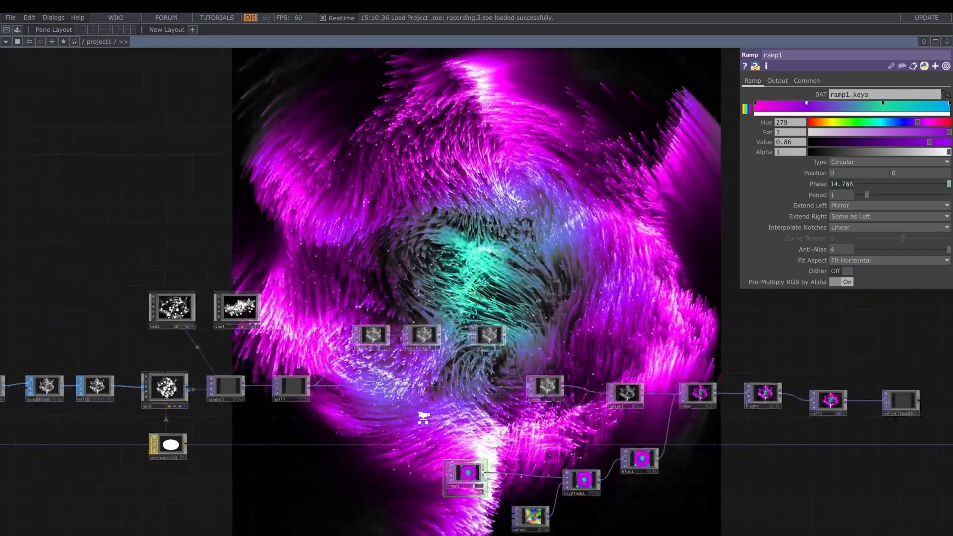
left_click(463, 367)
left_click(850, 109)
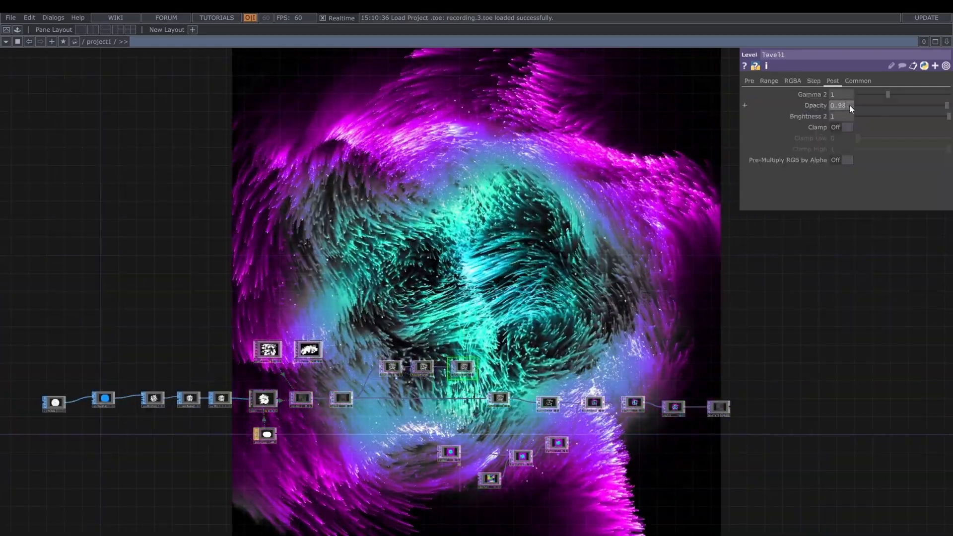
type("5")
key("Return")
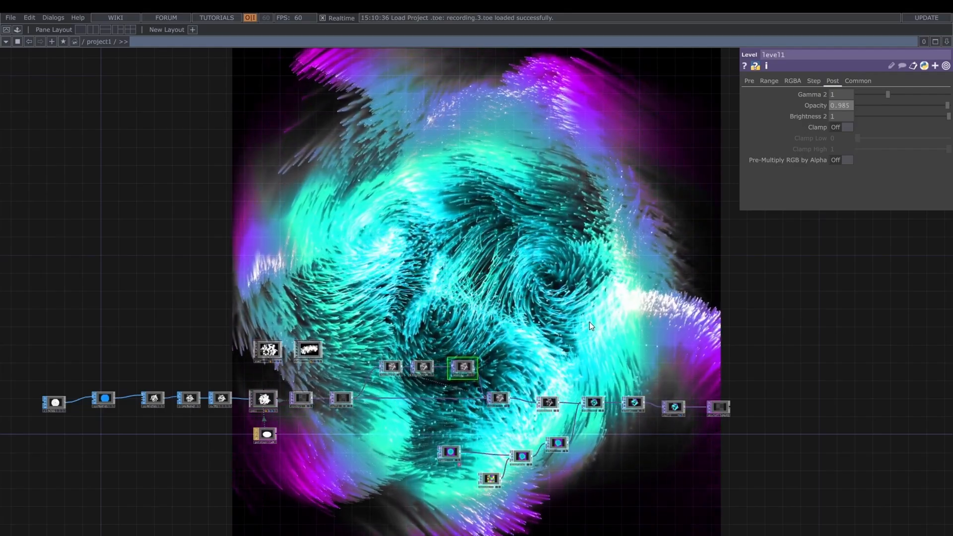
Step: Change the particle type of particle1 to Render as Point Sprites
scroll(316, 382, "up", 3)
scroll(315, 382, "up", 3)
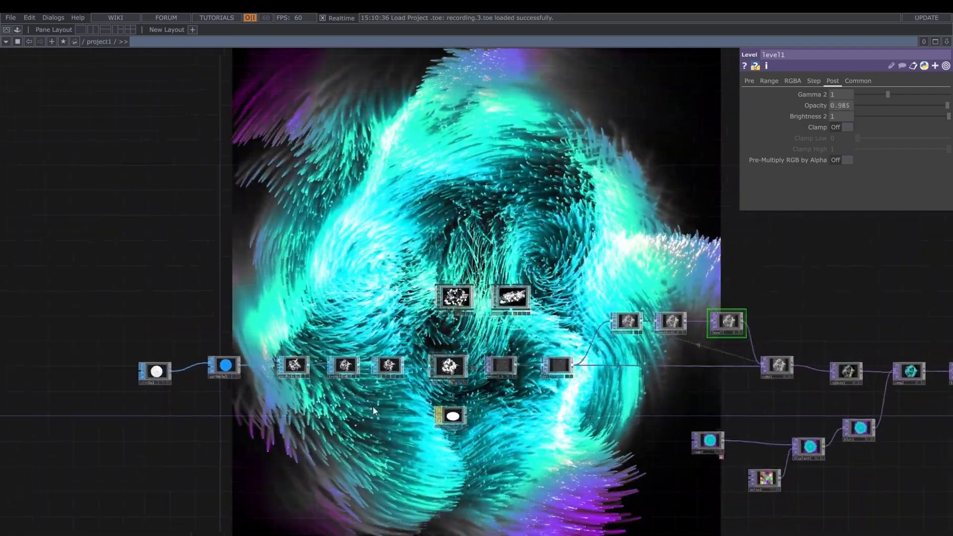
left_click(284, 356)
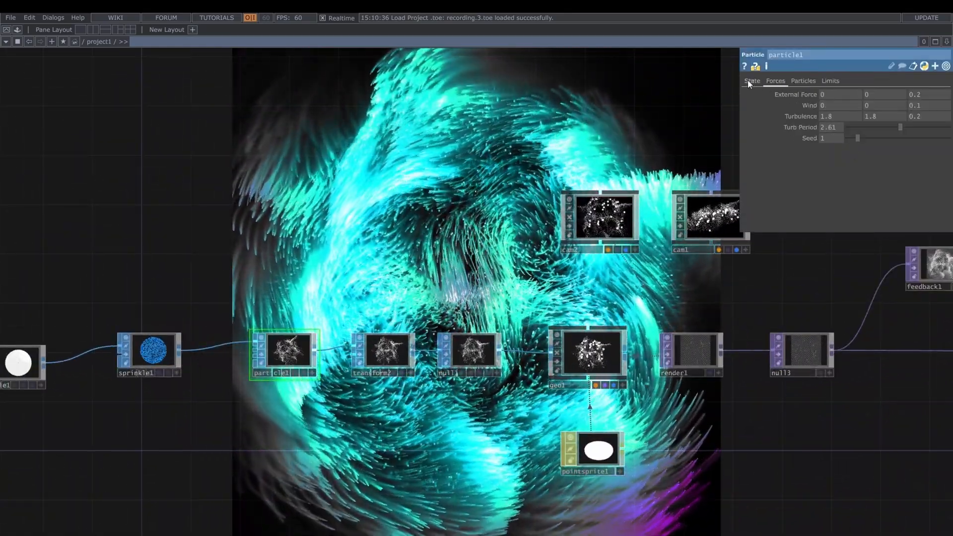
left_click(802, 81)
left_click(752, 81)
left_click(842, 104)
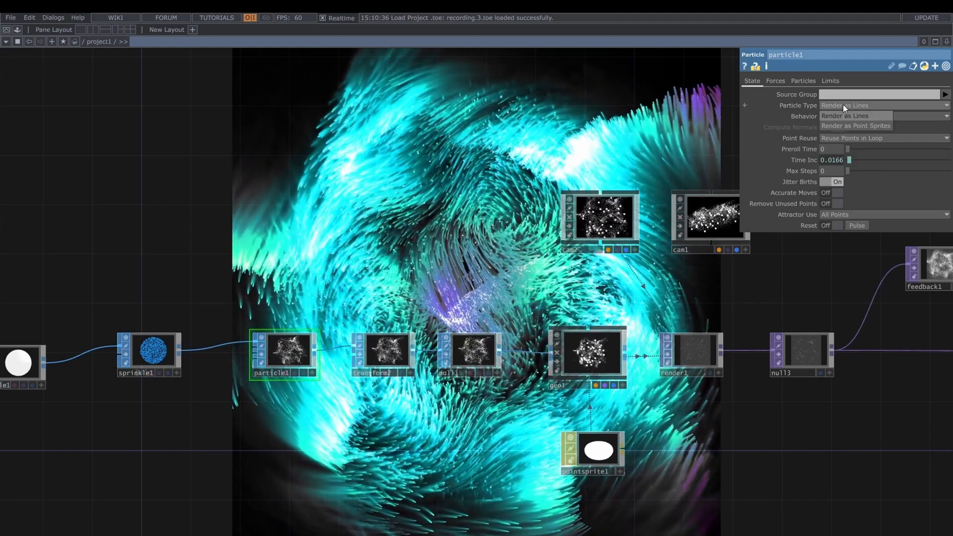
left_click(860, 126)
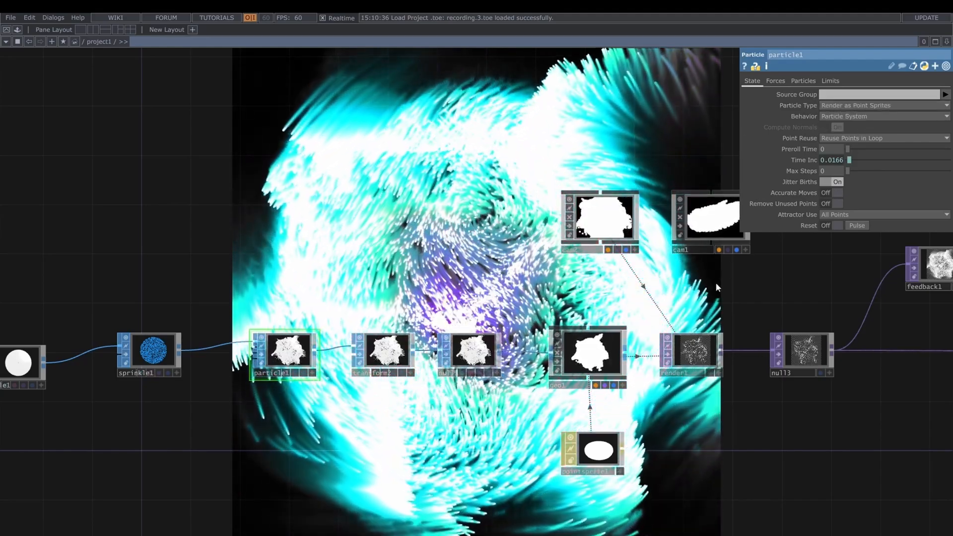
Step: Reduce the constant point scale of pointsprite1 to 1.55
left_click(595, 449)
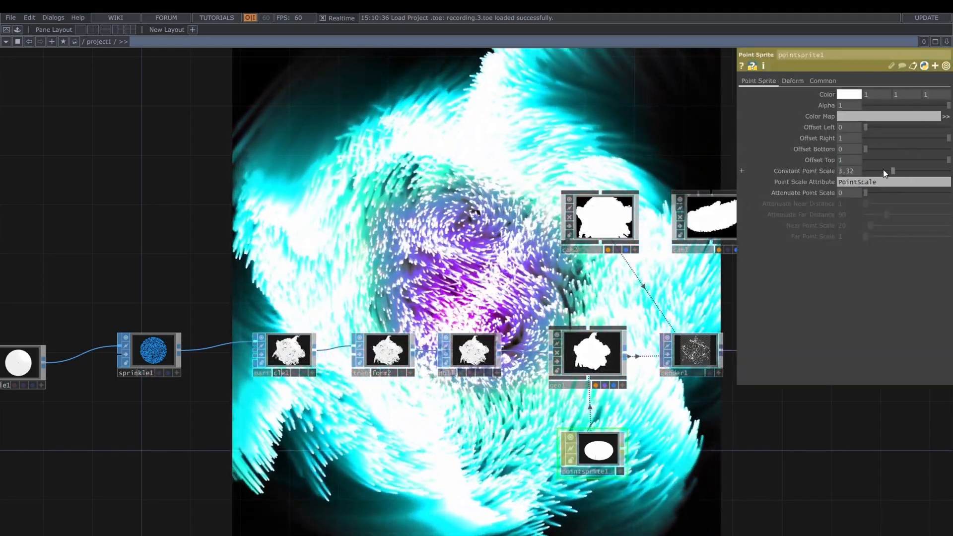
left_click_drag(892, 170, 880, 171)
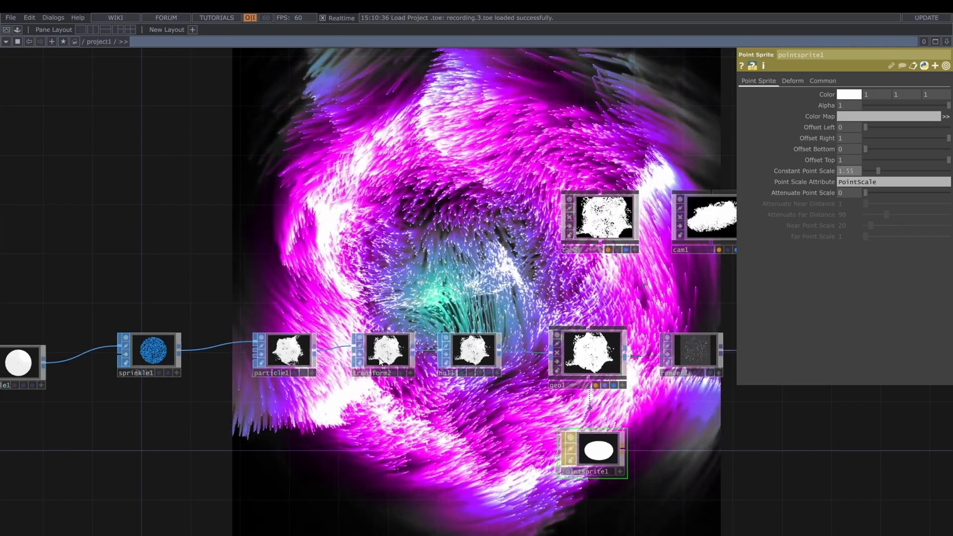
scroll(387, 354, "up", 3)
scroll(311, 349, "down", 3)
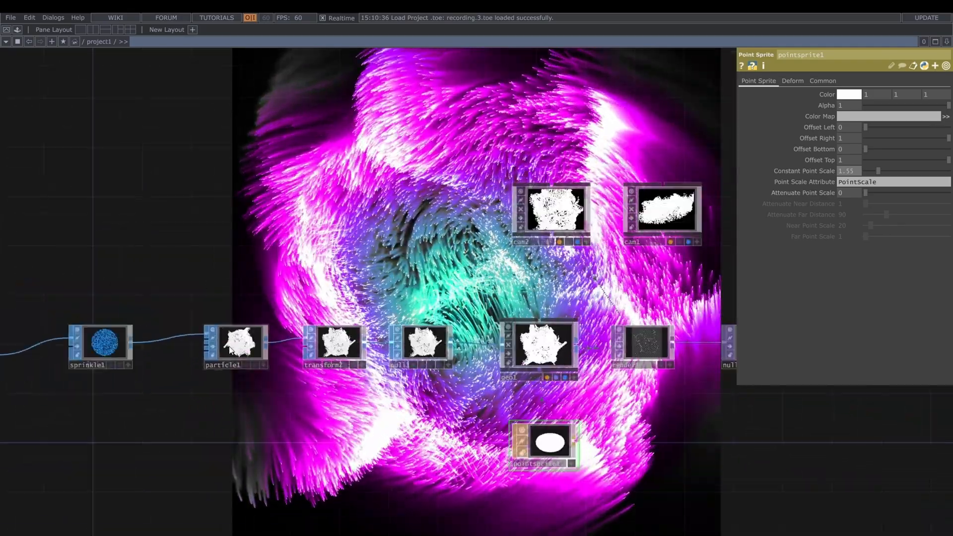
Step: Set the turbulence period of particle1 to 2.5 and its seed to 0
left_click(236, 345)
left_click(786, 80)
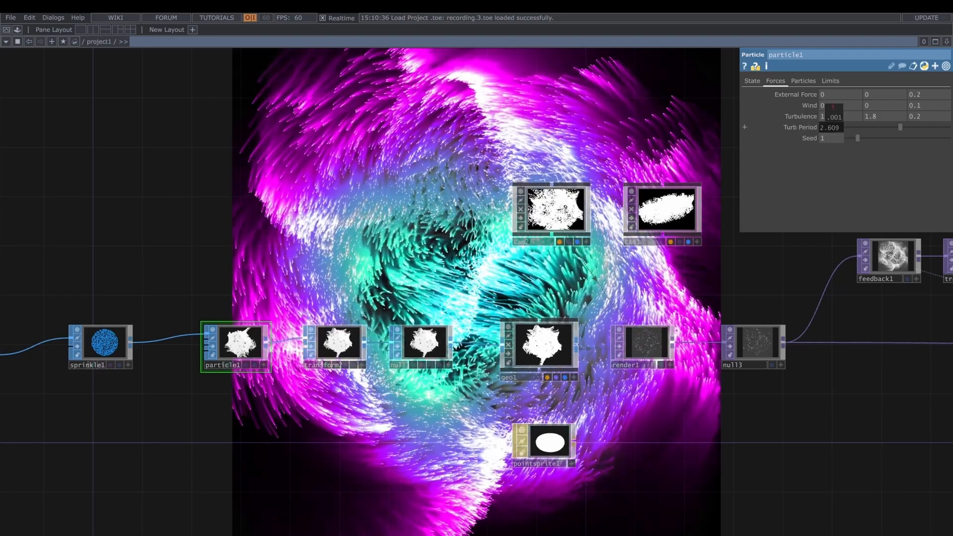
mouse_move(839, 128)
middle_mouse_down()
mouse_move(827, 139)
mouse_move(839, 124)
mouse_move(831, 130)
middle_mouse_up()
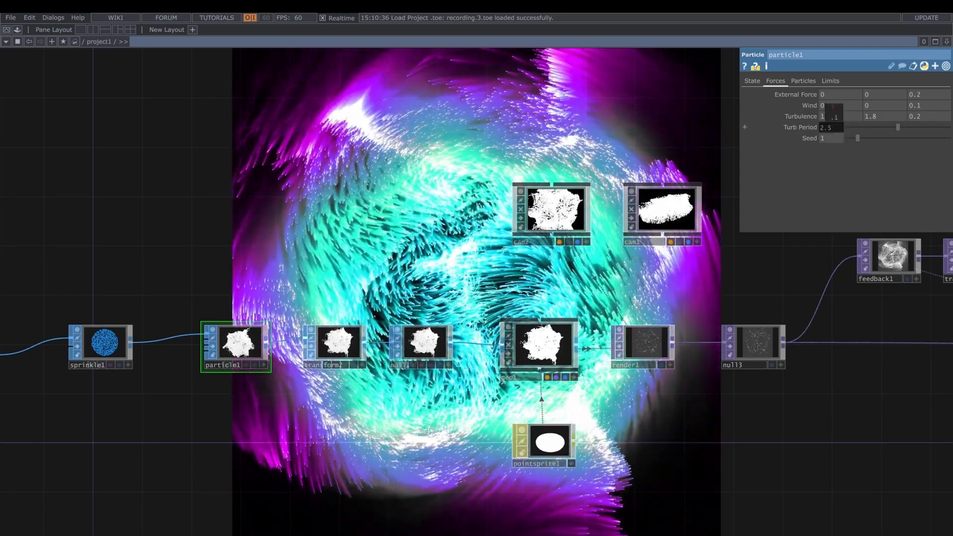
left_click_drag(859, 138, 845, 139)
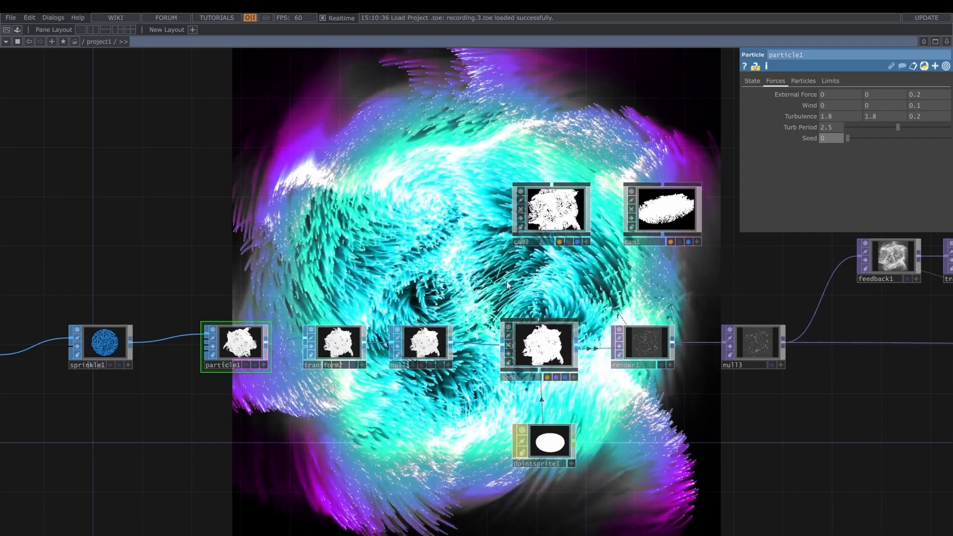
Step: Lower the bloom fill of bloom1 to 0.399
left_click_drag(477, 218, 576, 364)
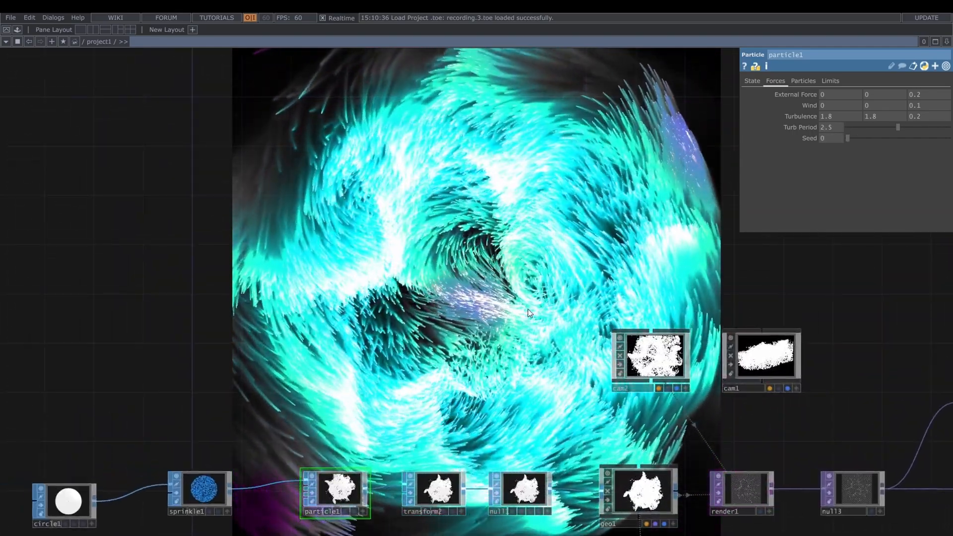
scroll(528, 309, "down", 3)
left_click_drag(886, 427, 699, 380)
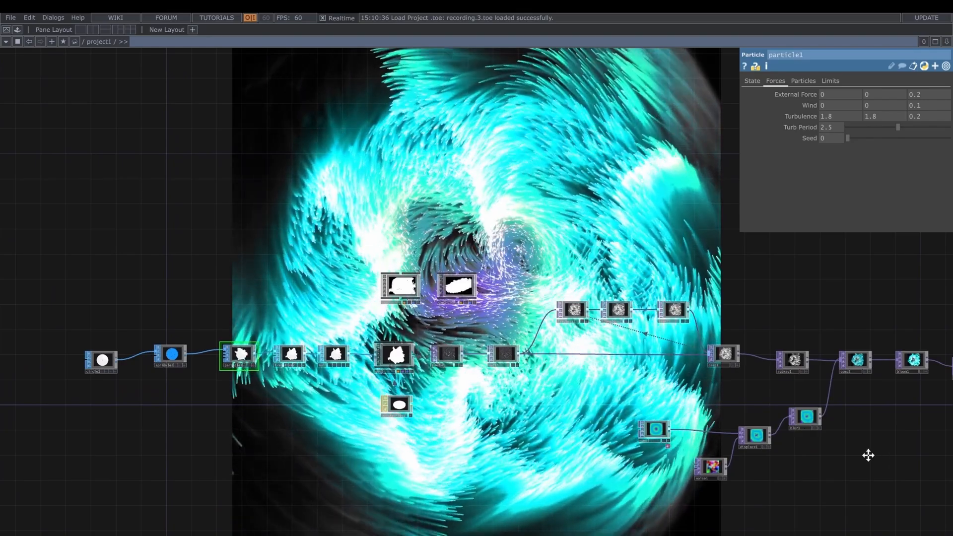
left_click_drag(868, 455, 624, 427)
left_click(668, 335)
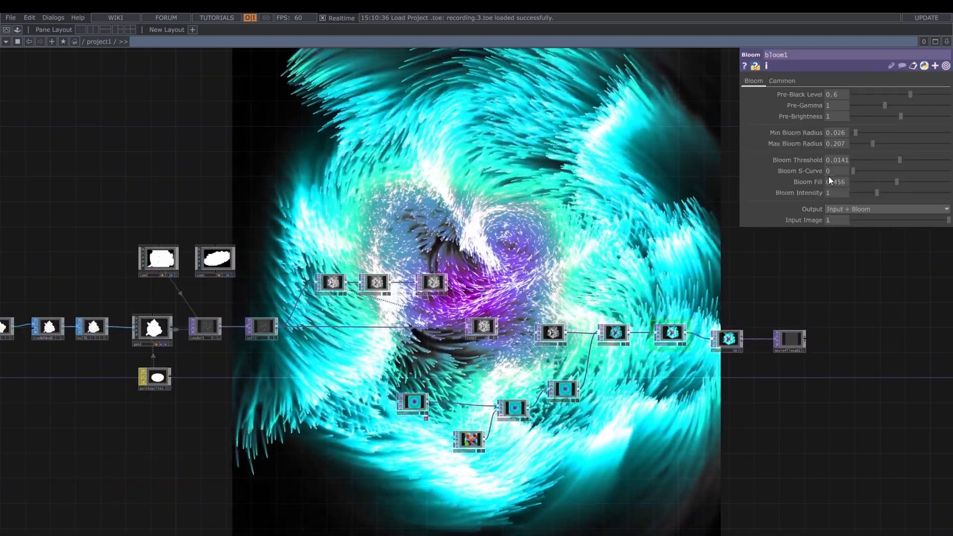
left_click_drag(895, 181, 890, 183)
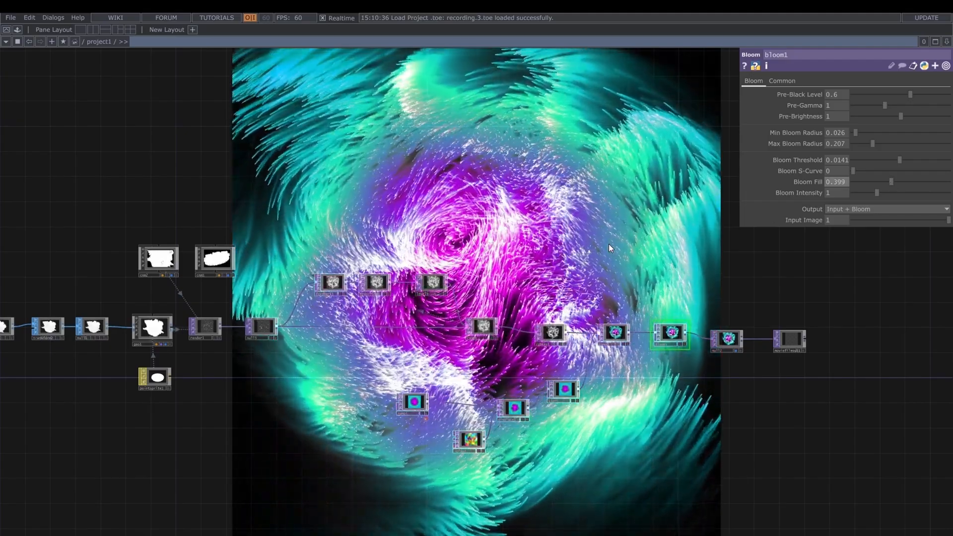
Step: Set the number of points of sprinkle1 to 1000
scroll(608, 243, "down", 2)
left_click_drag(608, 243, 484, 421)
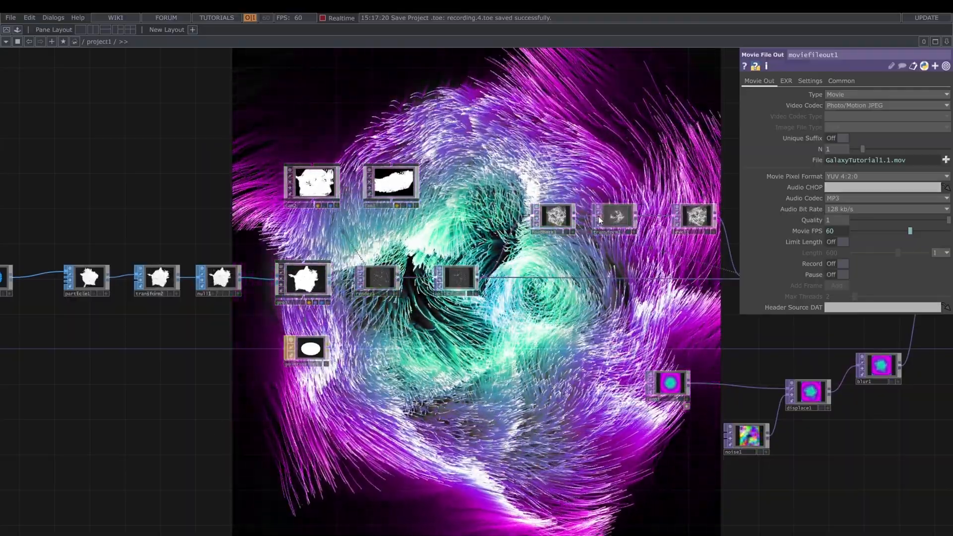
left_click_drag(76, 397, 487, 453)
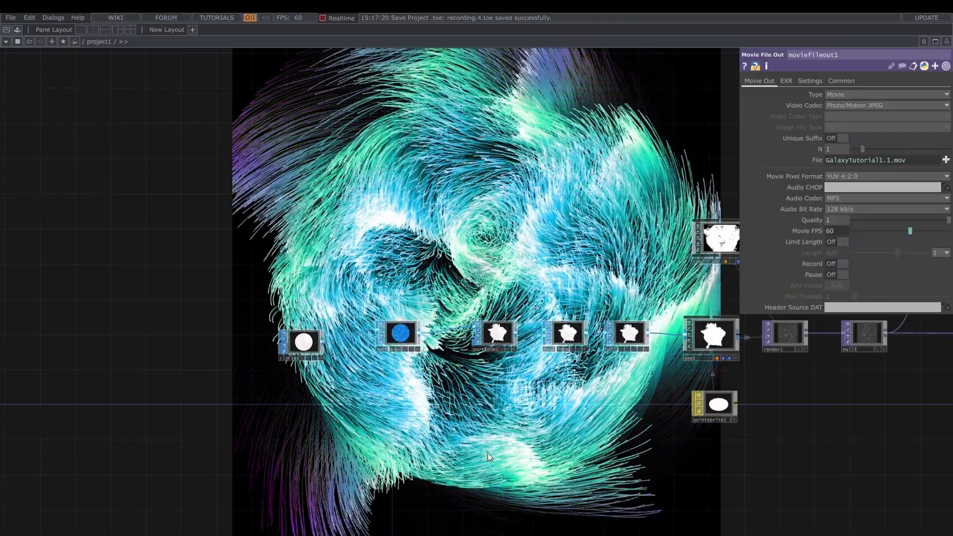
left_click(320, 356)
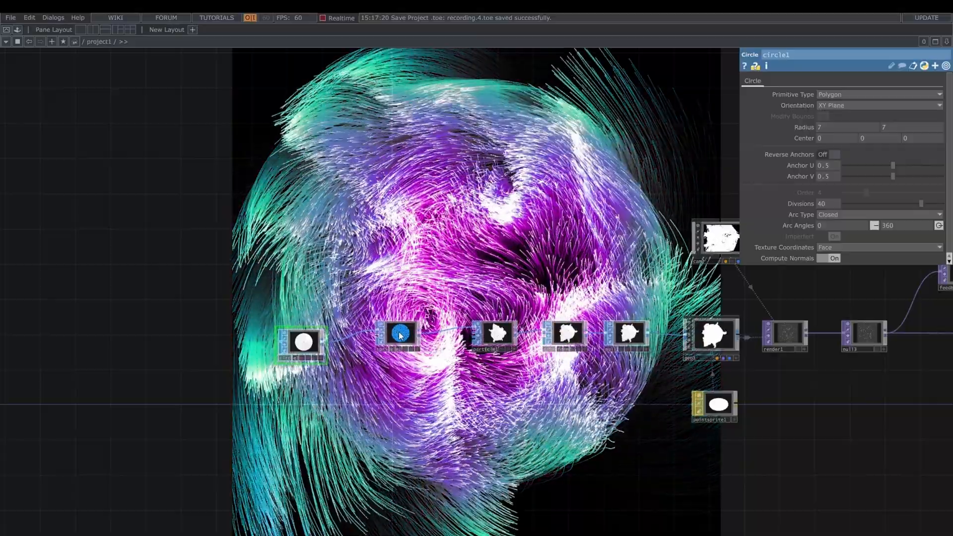
left_click(401, 335)
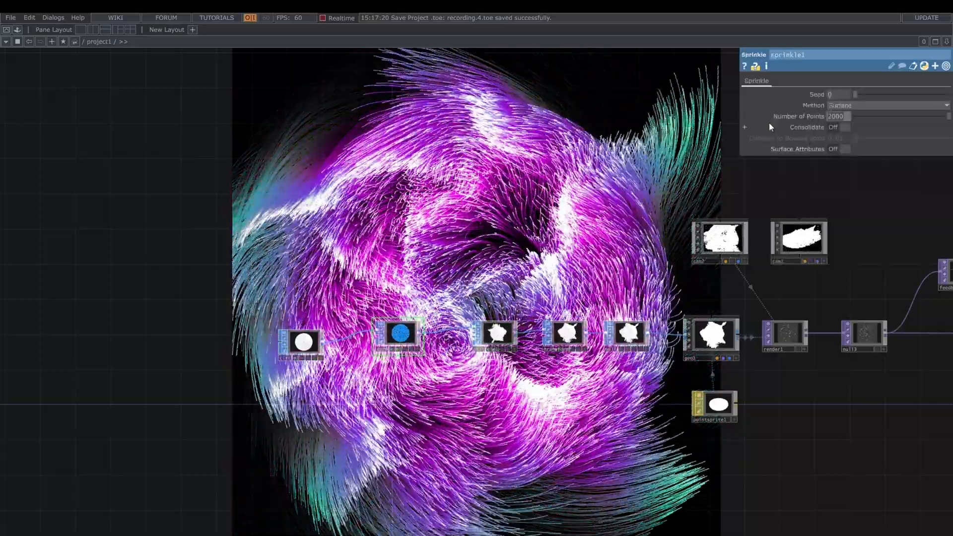
type("1000")
key("Return")
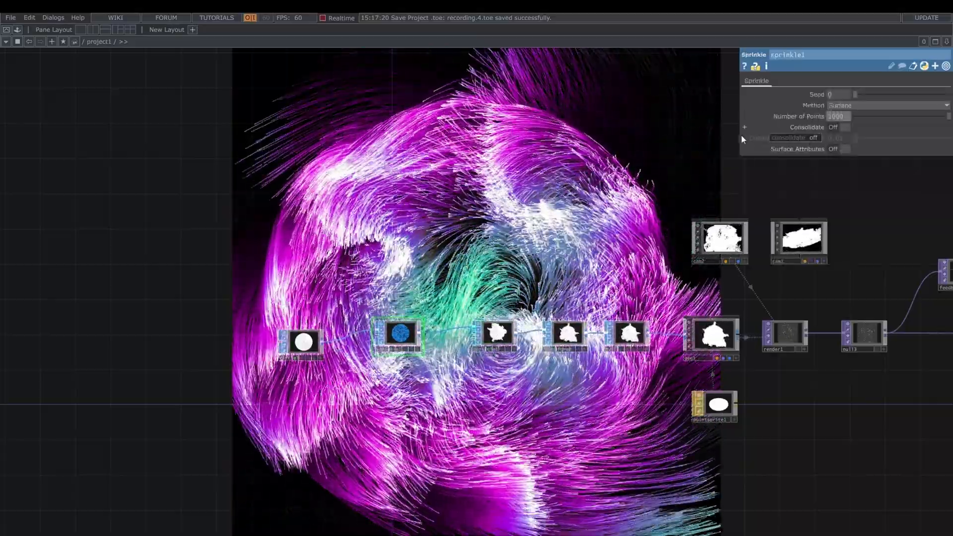
Step: Reset all parameters of particle1 to their defaults
left_click(486, 351)
scroll(487, 348, "up", 3)
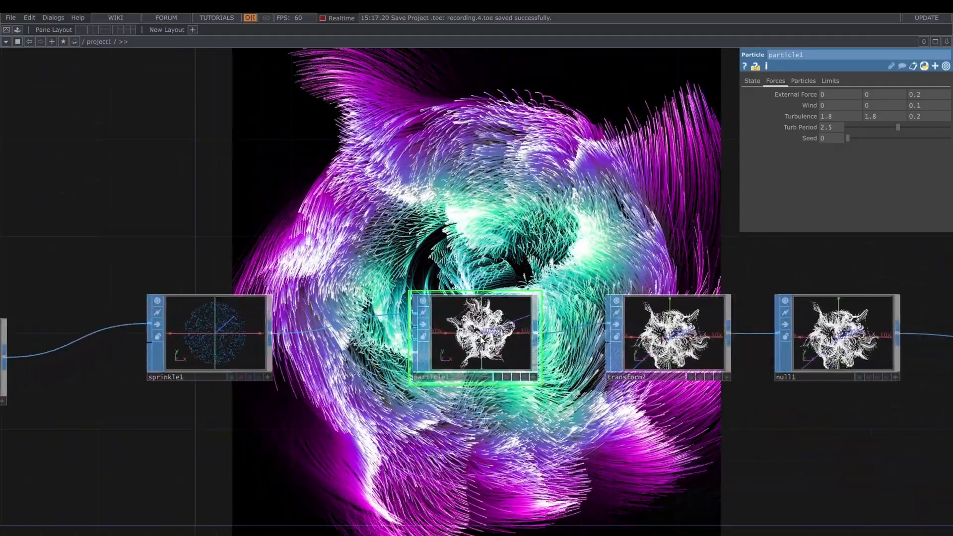
right_click(481, 341)
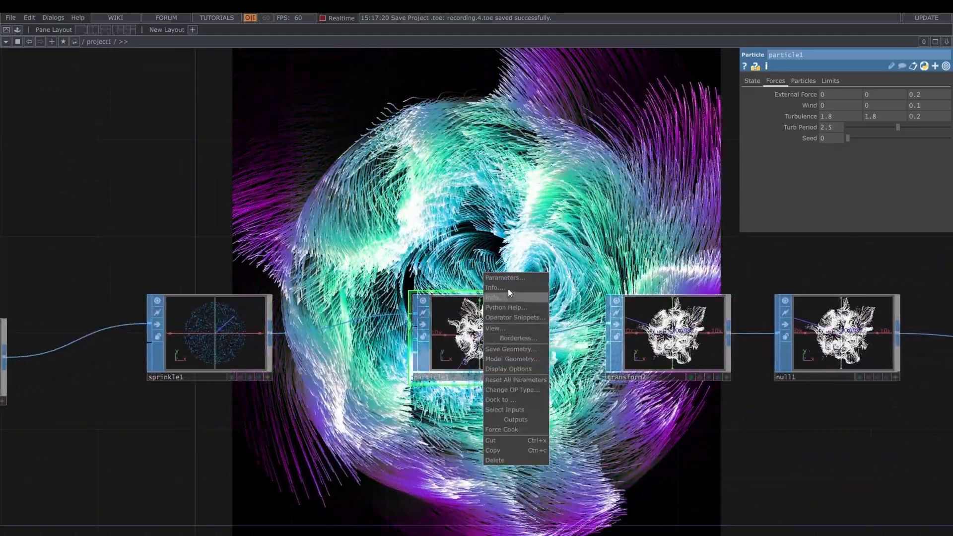
left_click(521, 380)
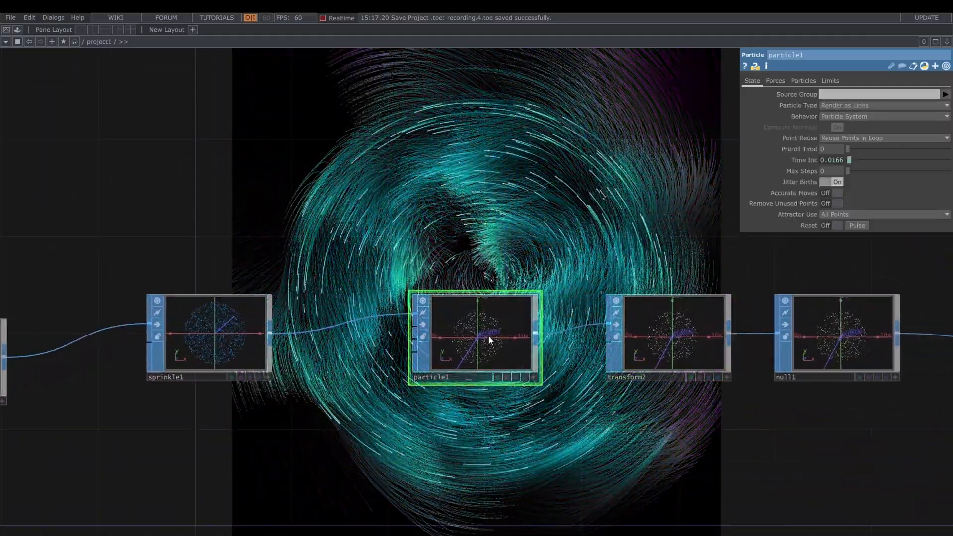
scroll(526, 211, "down", 2)
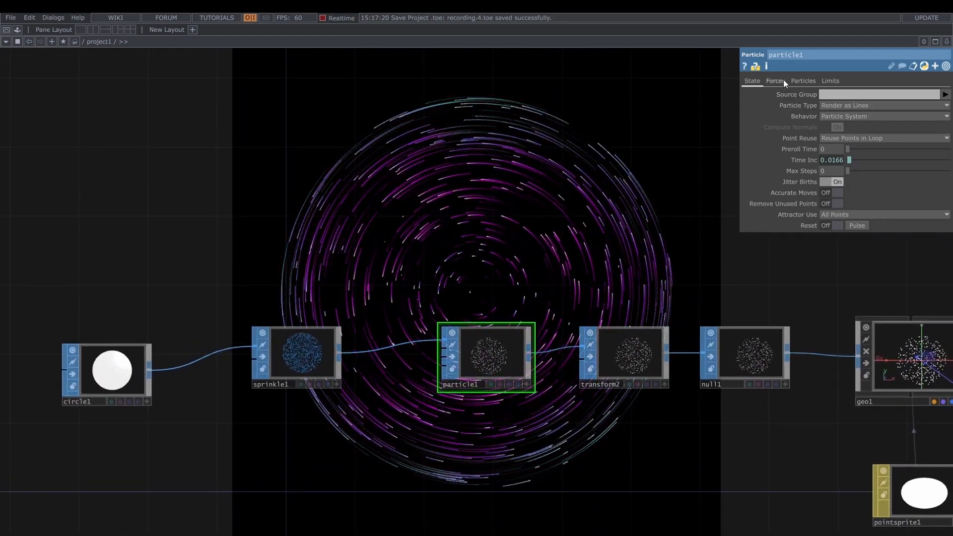
Step: Set the birth rate of particle1 to 150 and its life expectancy to 12
left_click(798, 81)
left_click(838, 150)
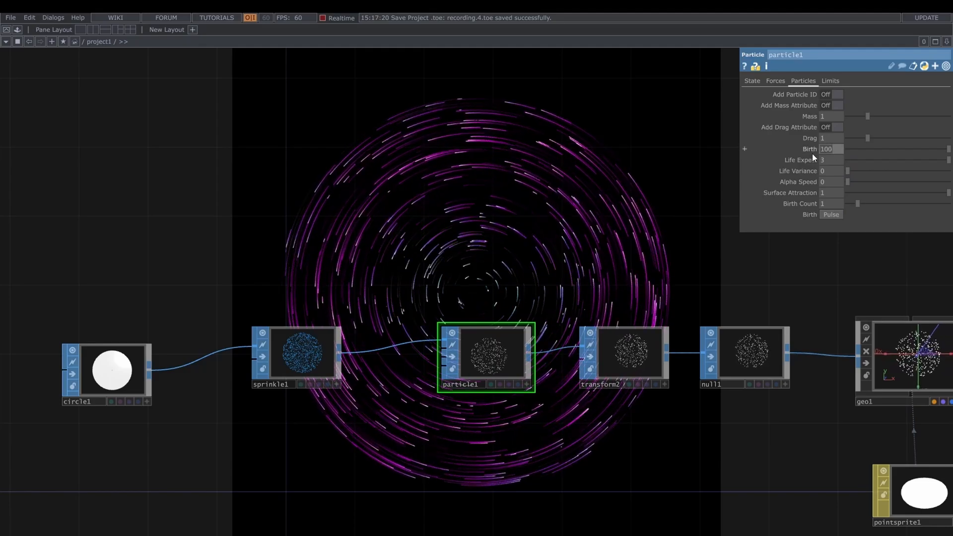
type("15")
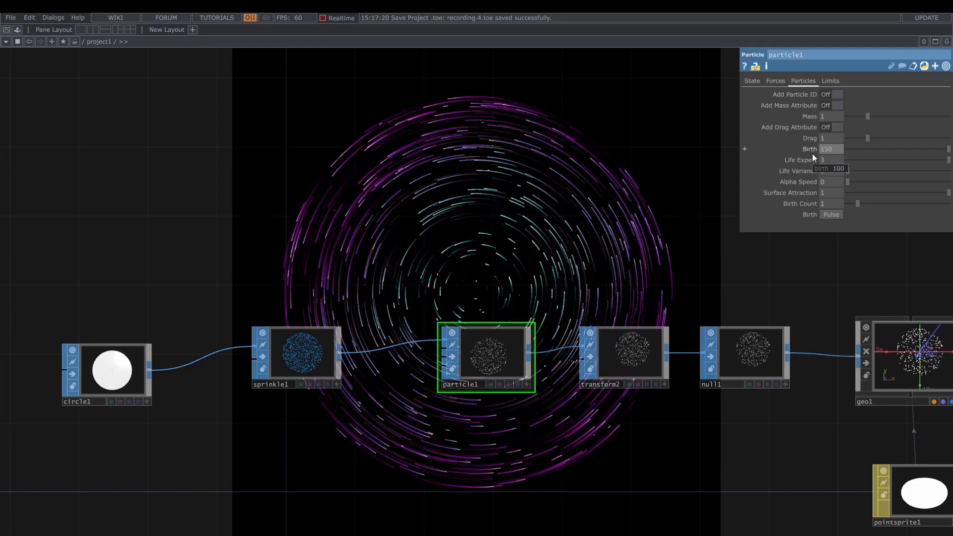
type("0")
key("Return")
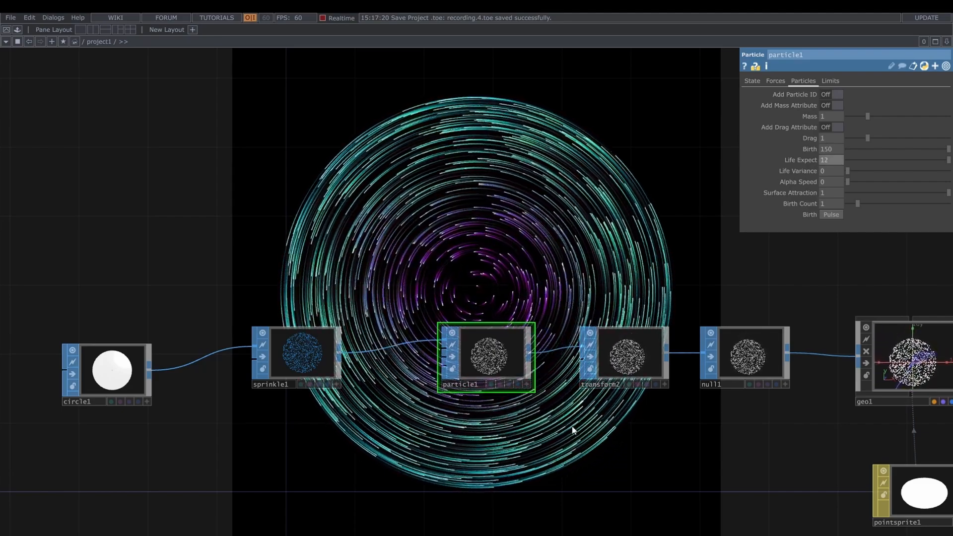
Step: Check the Z rotation expression of transform2 and bypass sprinkle1 so that circle1 feeds particle1 directly
left_click(923, 138)
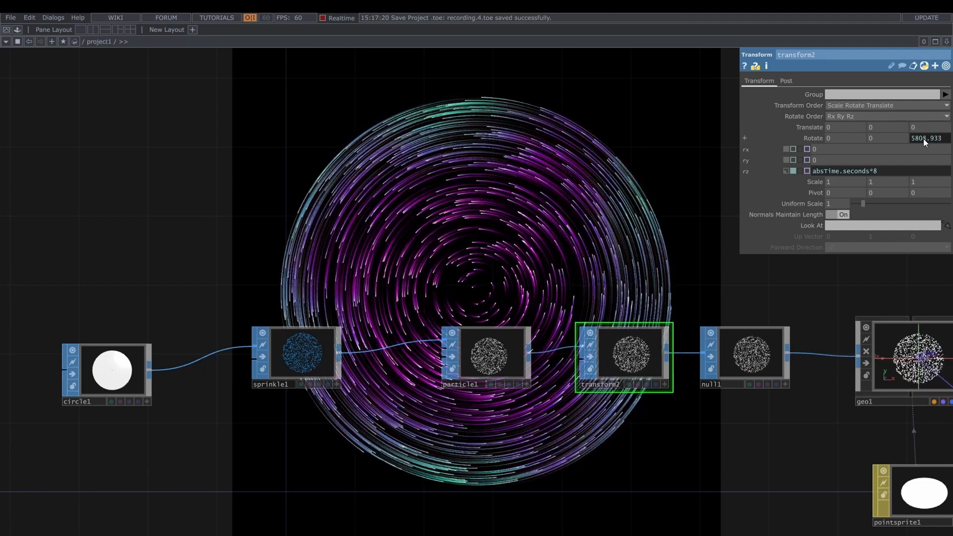
left_click(815, 140)
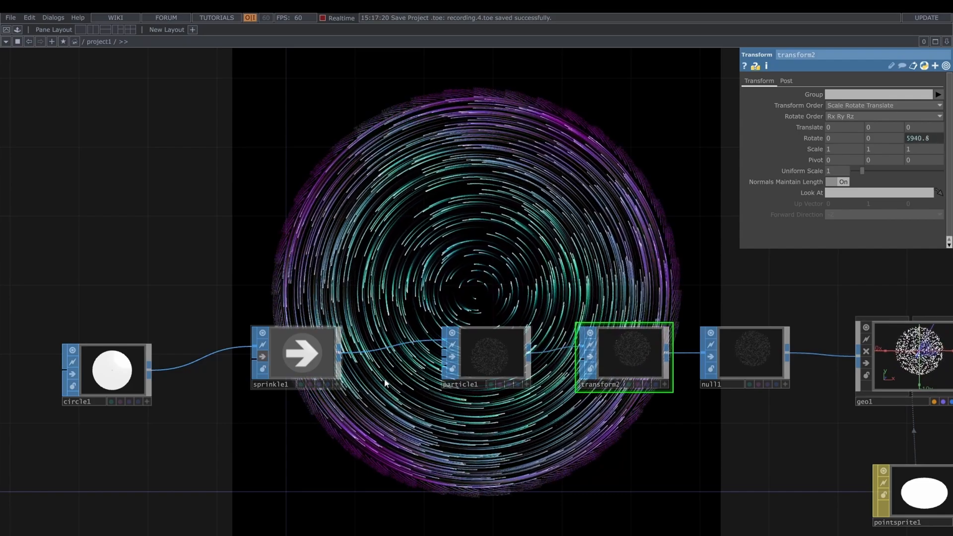
scroll(507, 363, "up", 3)
left_click(507, 362)
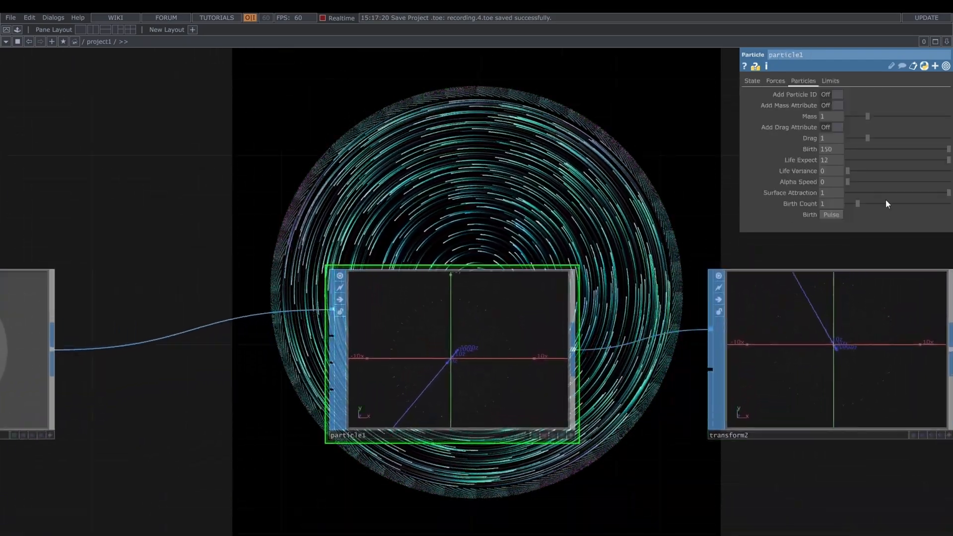
scroll(610, 230, "down", 5)
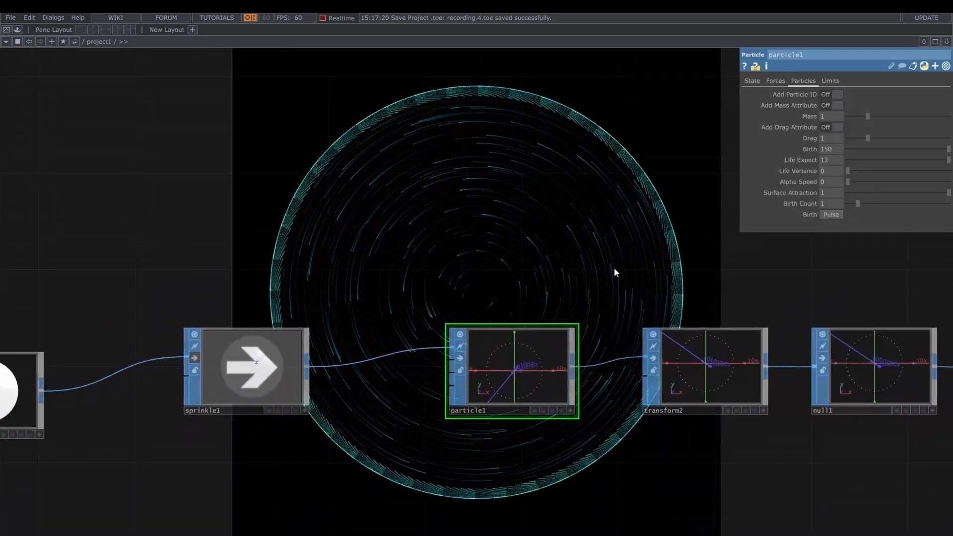
Step: Set both radius values of circle1 to 1 and the Z translation of cam2 to 7
scroll(546, 238, "down", 2)
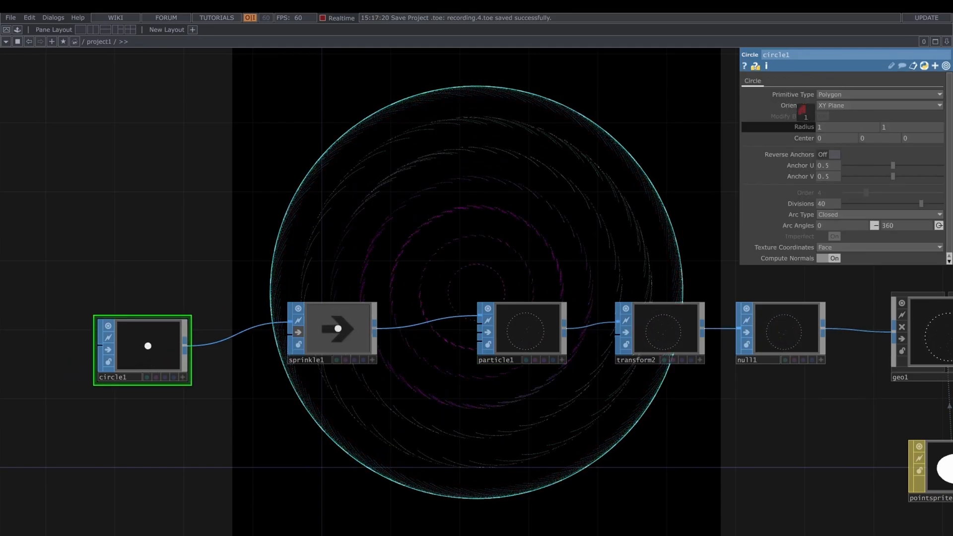
left_click_drag(637, 197, 291, 238)
left_click_drag(679, 292, 463, 298)
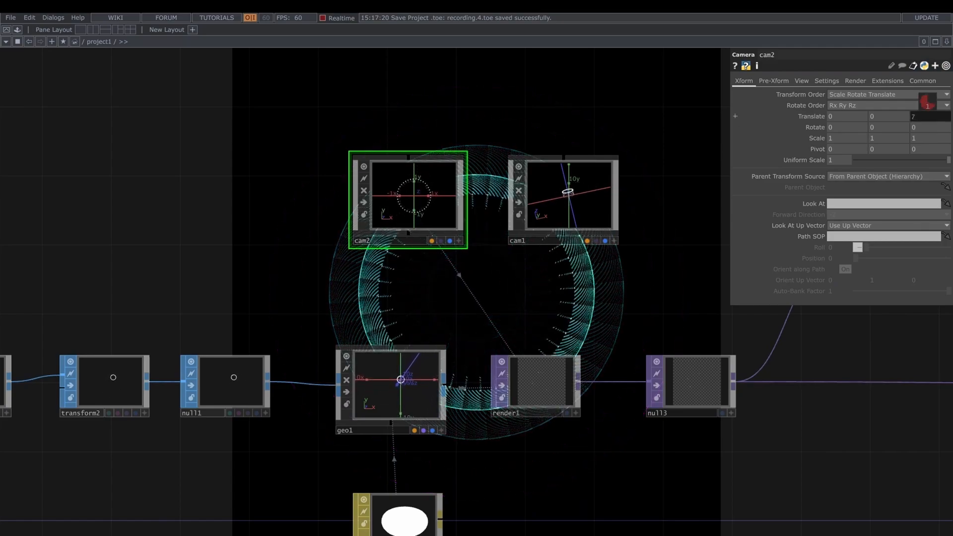
Step: Set the mass of particle1 to 1.8 and its drag to 0.3
left_click_drag(206, 282, 525, 260)
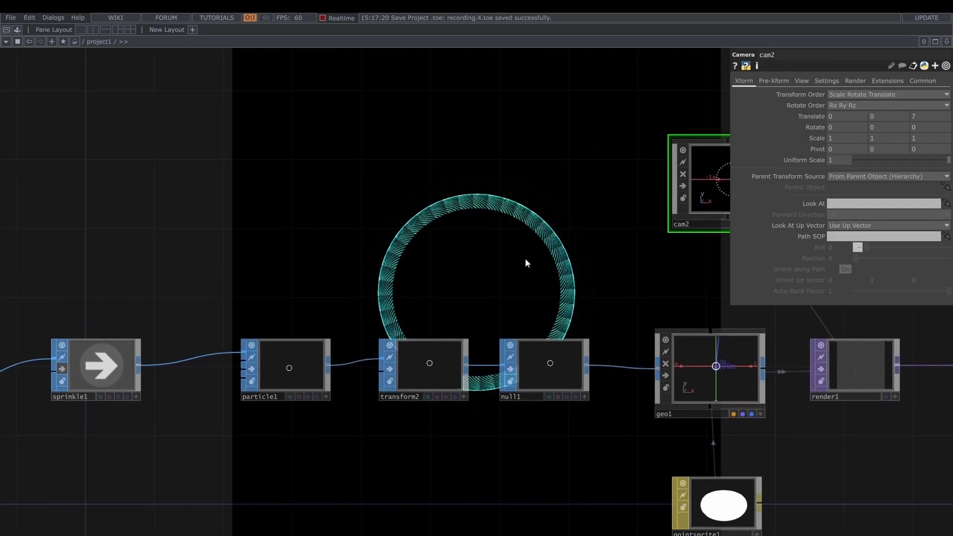
left_click(287, 375)
scroll(287, 376, "up", 6)
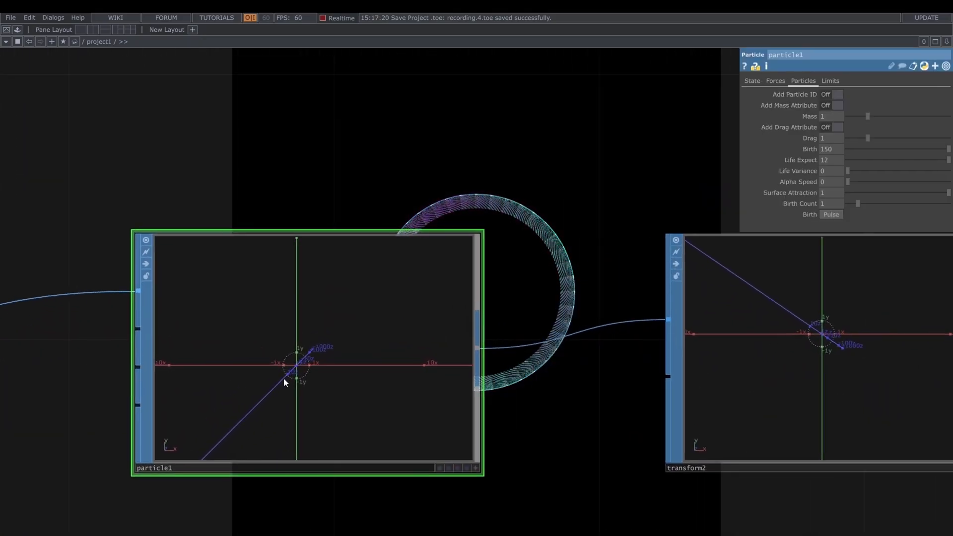
left_click_drag(319, 210, 477, 280)
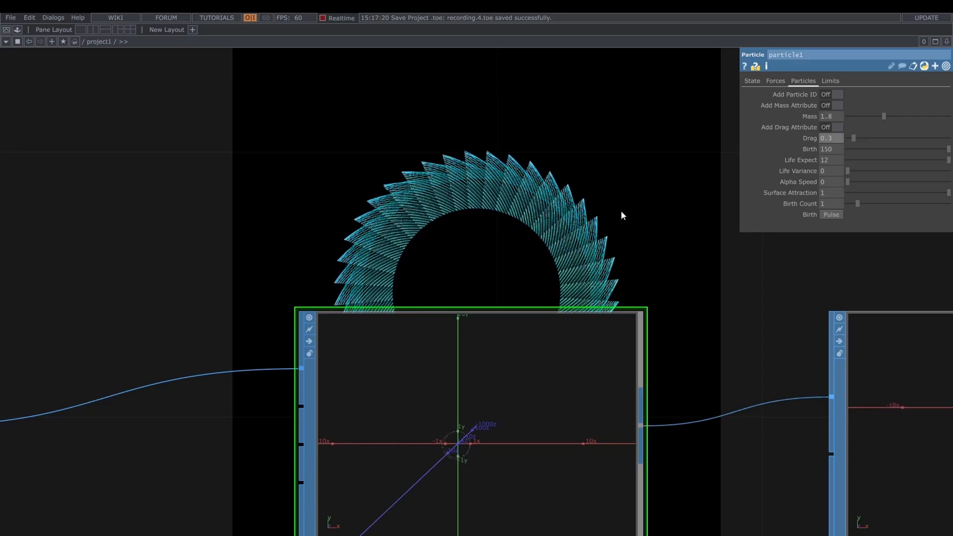
Step: Check the state settings of particle1 and set the Constant Point Scale of pointsprite1 to 3.51
scroll(621, 211, "down", 4)
left_click_drag(597, 215, 523, 276)
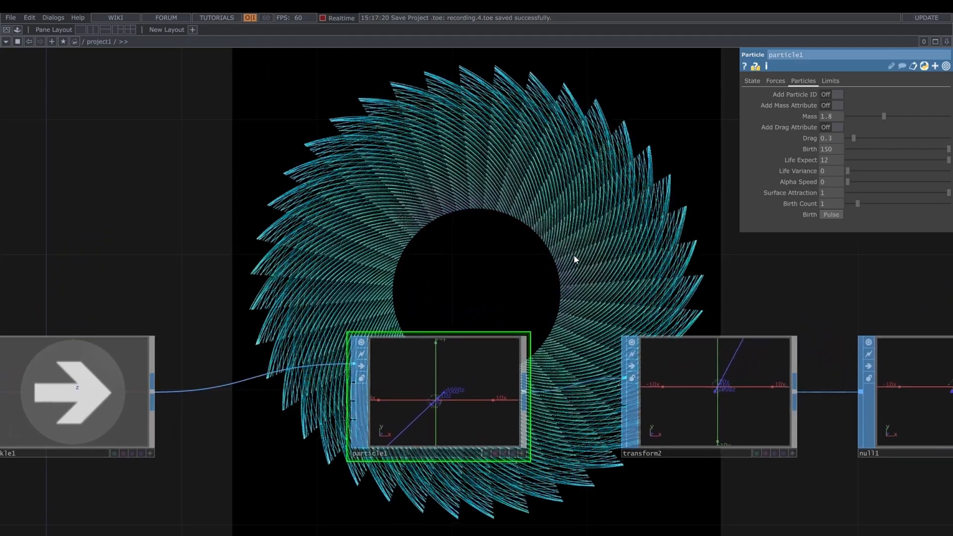
left_click_drag(602, 266, 352, 292)
scroll(604, 278, "down", 3)
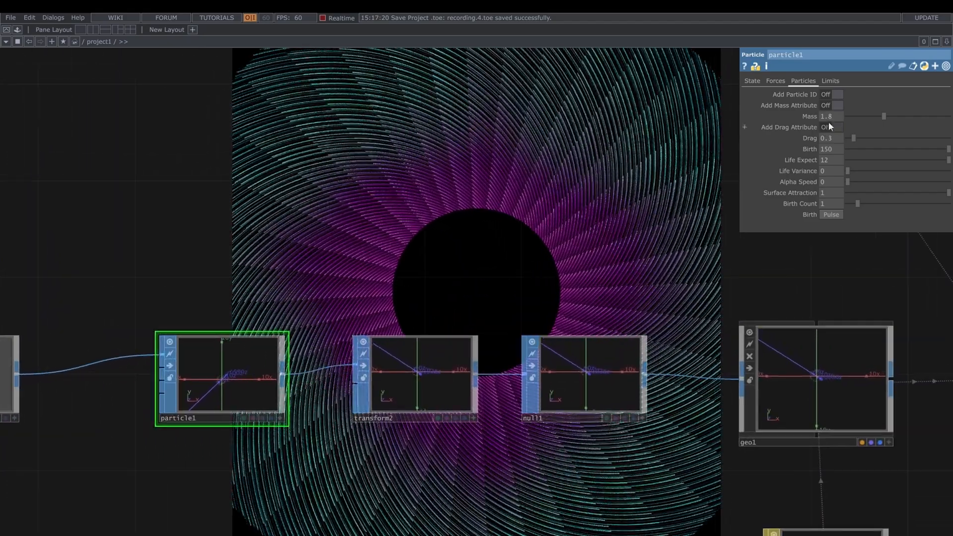
left_click(759, 81)
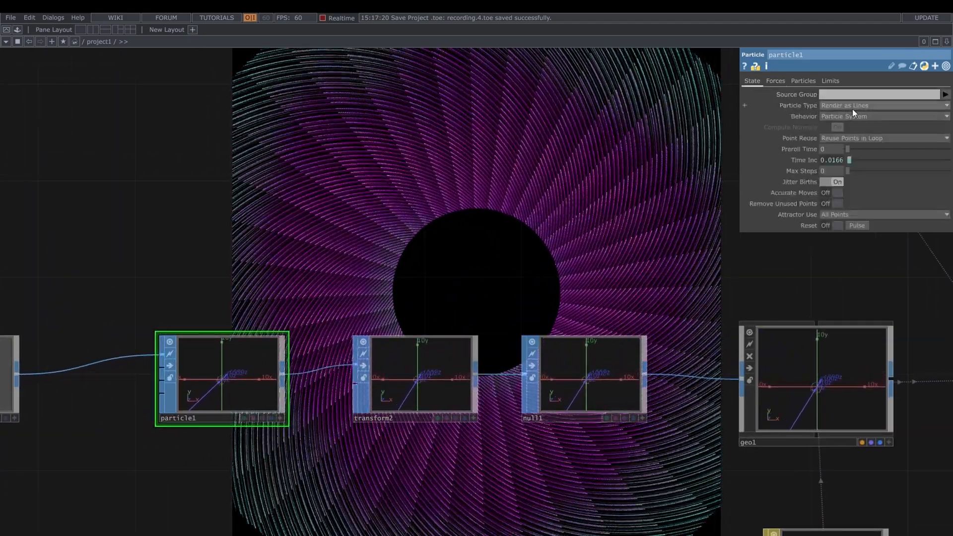
scroll(477, 201, "down", 3)
left_click_drag(476, 201, 304, 170)
left_click(557, 438)
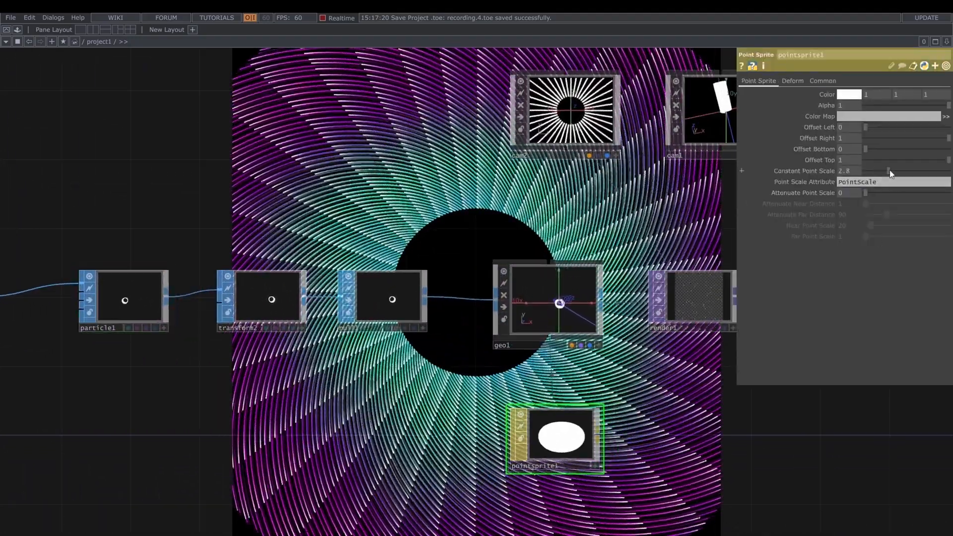
left_click_drag(890, 170, 896, 170)
Step: Adjust the radius of circle1, the emitter shape at the start of the particle chain
left_click_drag(390, 239, 574, 256)
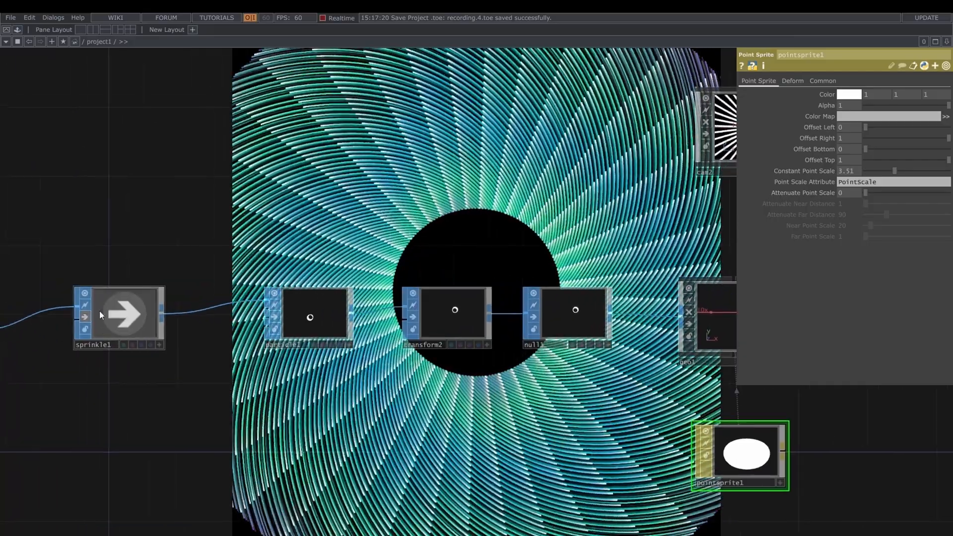
left_click_drag(264, 435, 528, 479)
left_click(221, 388)
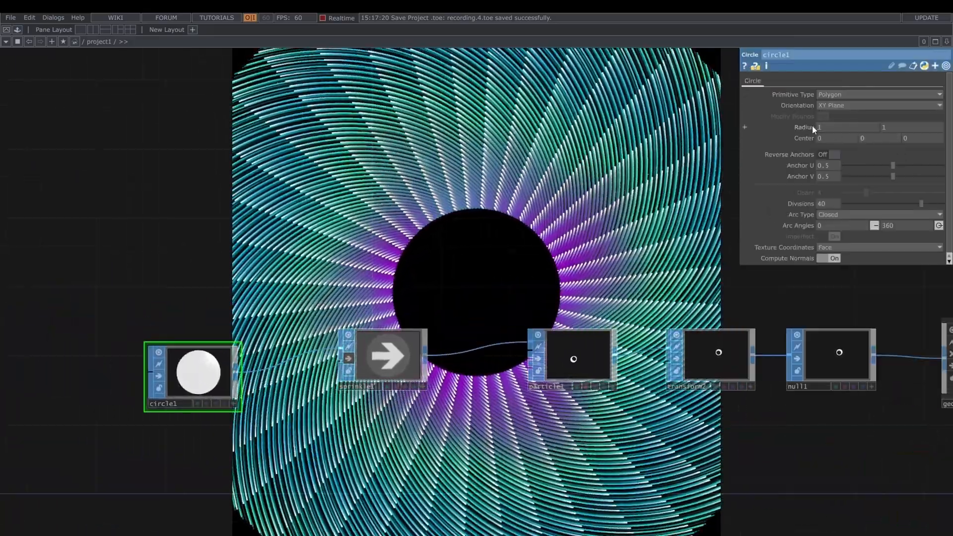
middle_click_drag(812, 126, 781, 118)
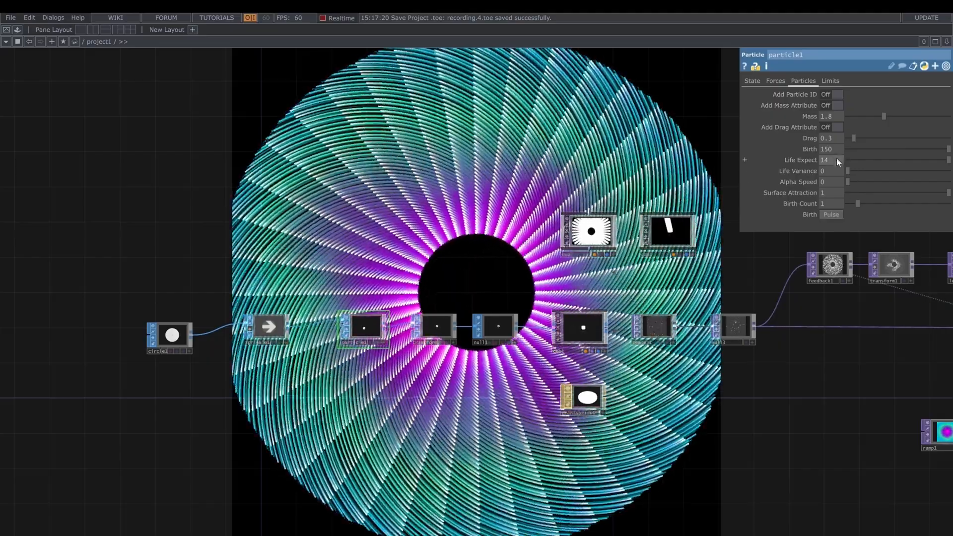
Step: Set the life expectancy of particle1 to 17 and the Constant Point Scale of pointsprite1 to 4.97
middle_click_drag(836, 157, 843, 157)
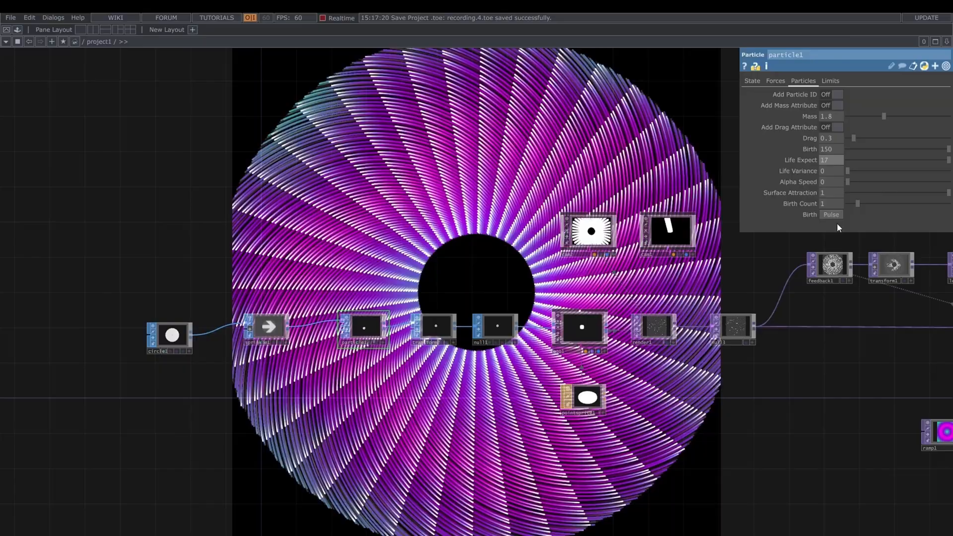
left_click(839, 218)
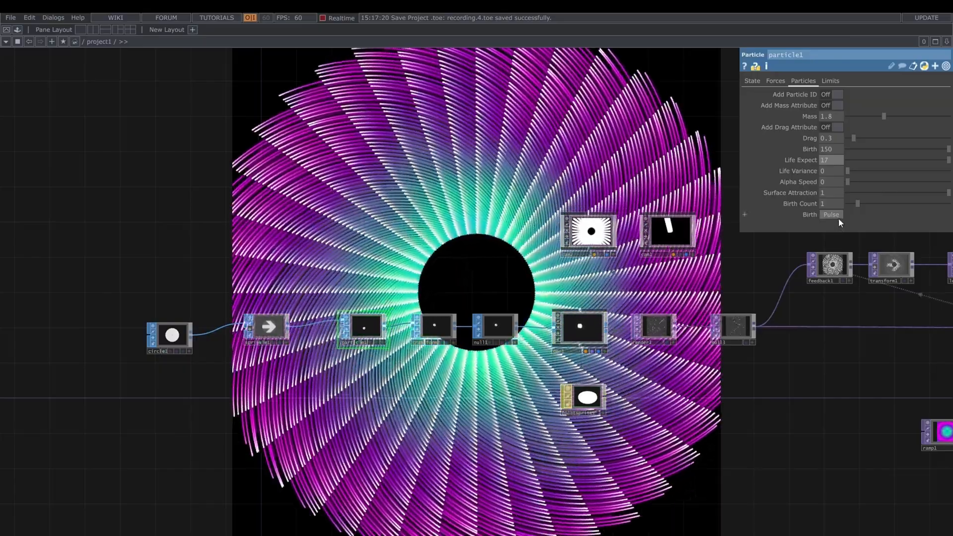
scroll(463, 403, "down", 5)
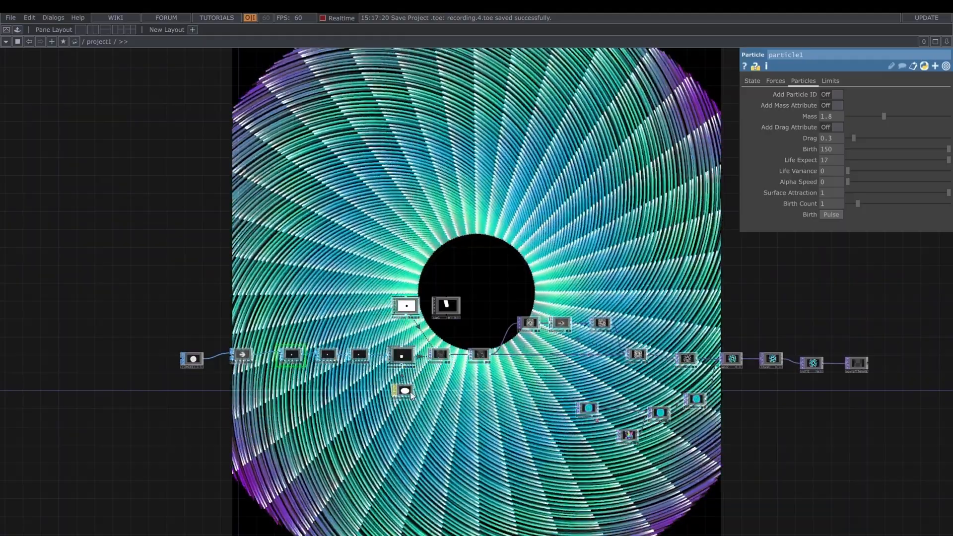
left_click(405, 390)
mouse_move(852, 171)
left_mouse_down()
mouse_move(853, 157)
mouse_move(882, 157)
mouse_move(926, 171)
mouse_move(911, 178)
left_mouse_up()
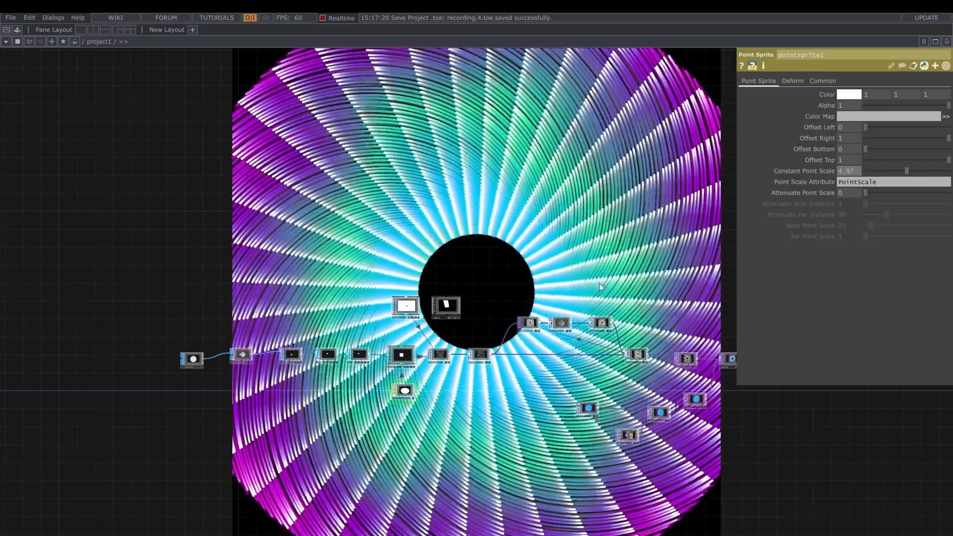
Step: Set the post opacity of level1 in the feedback loop to 0.98
scroll(604, 303, "up", 3)
scroll(606, 321, "up", 1)
left_click(598, 325)
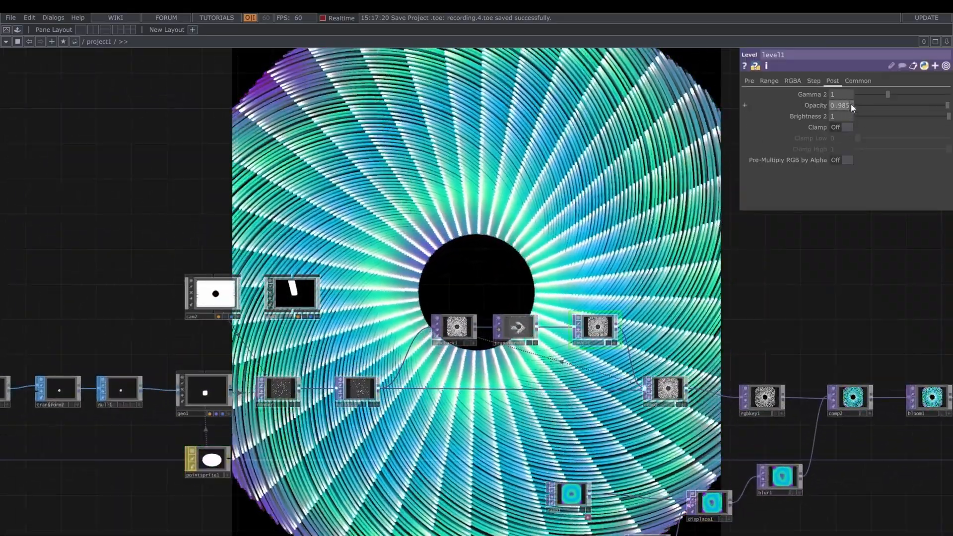
left_click(850, 105)
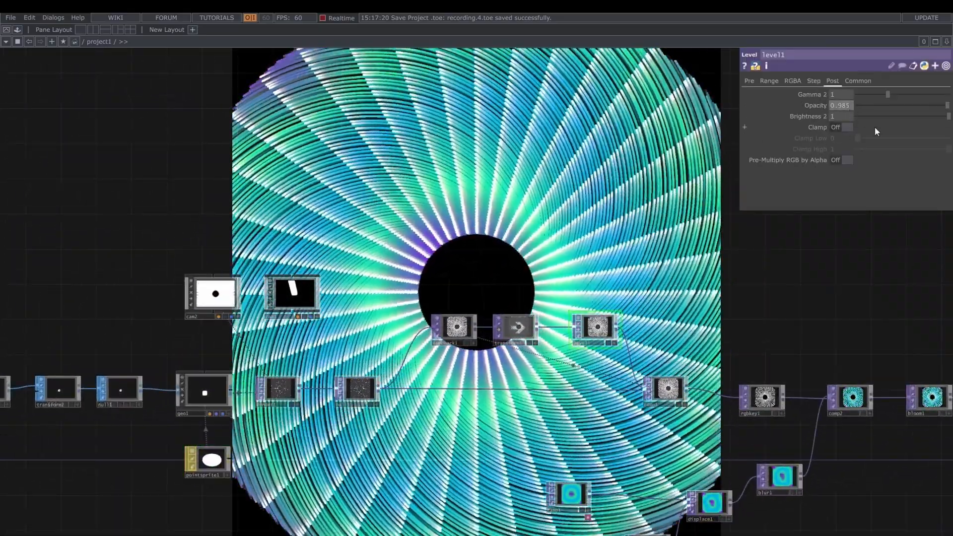
key("BackSpace")
key("Return")
Step: Take displace1 out of the color chain so that ramp1 feeds blur1 directly, and rearrange displace1 and blur1 in the network
scroll(599, 207, "down", 3)
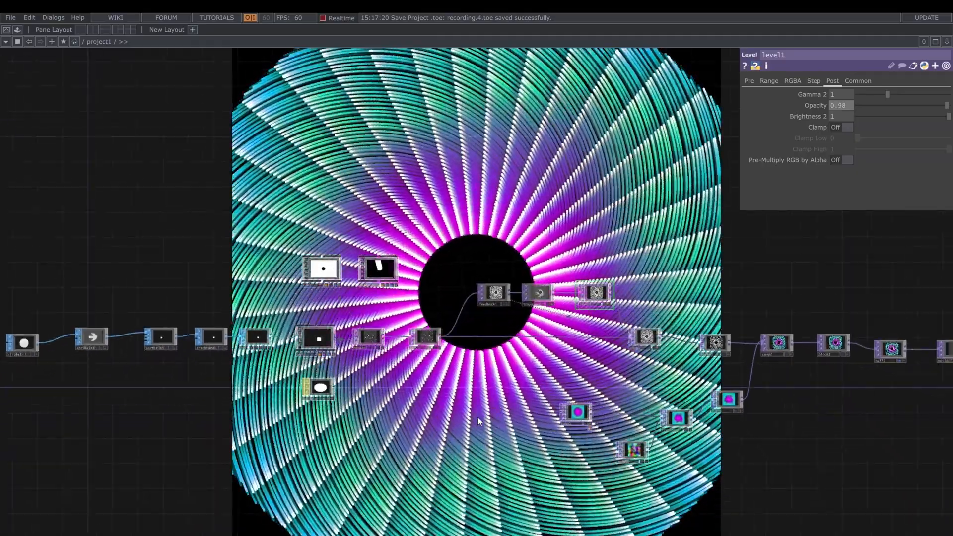
left_click_drag(478, 417, 255, 471)
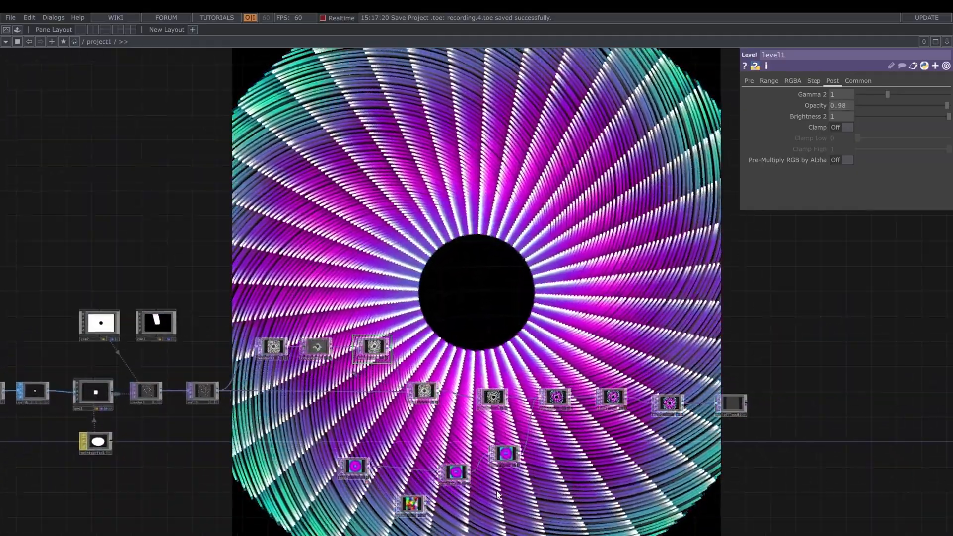
scroll(445, 405, "up", 4)
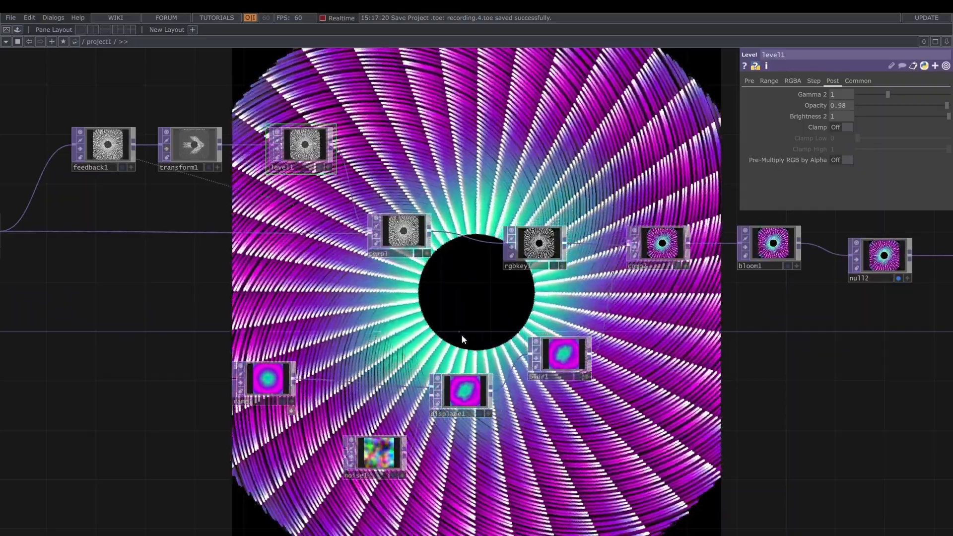
left_click(464, 393)
left_click_drag(464, 392, 512, 441)
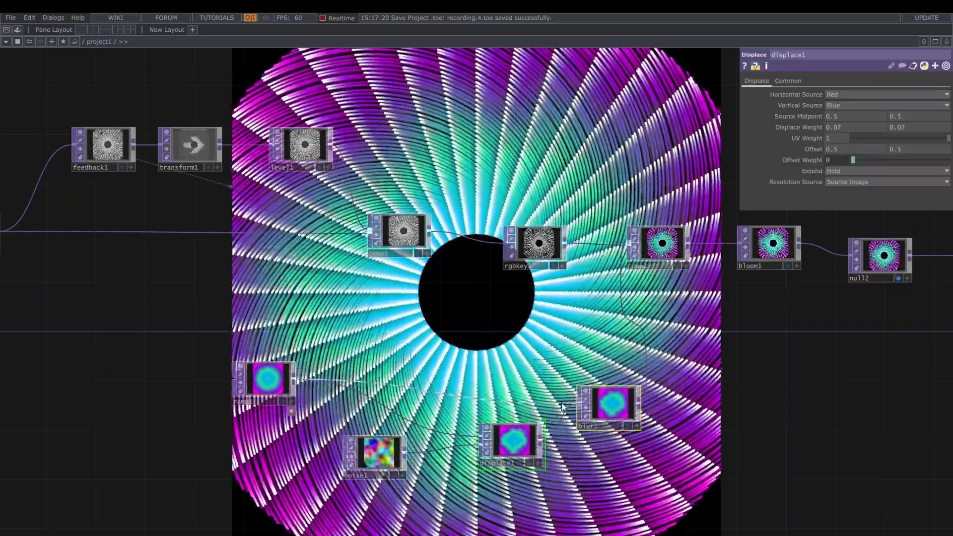
left_click_drag(614, 414, 552, 377)
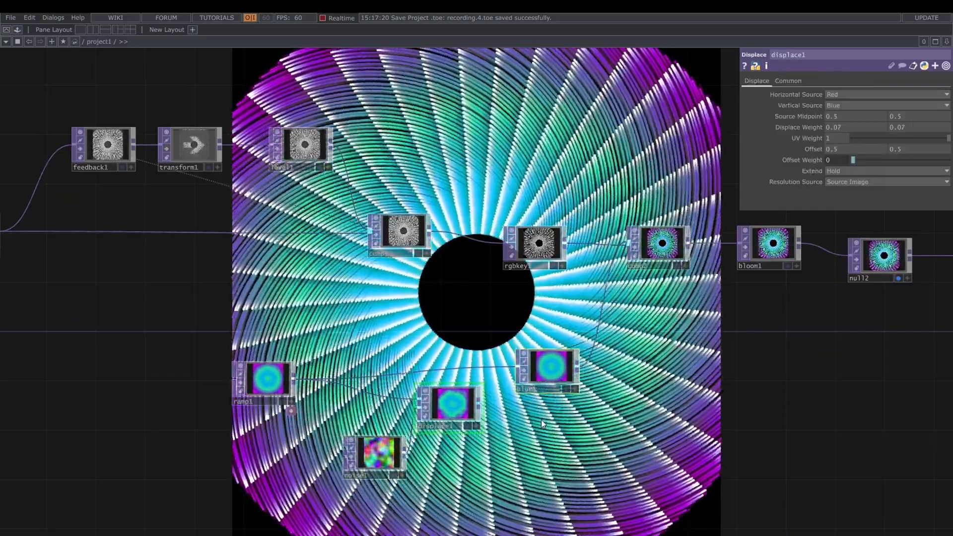
left_click_drag(449, 402, 503, 445)
scroll(502, 444, "down", 3)
left_click_drag(598, 419, 499, 445)
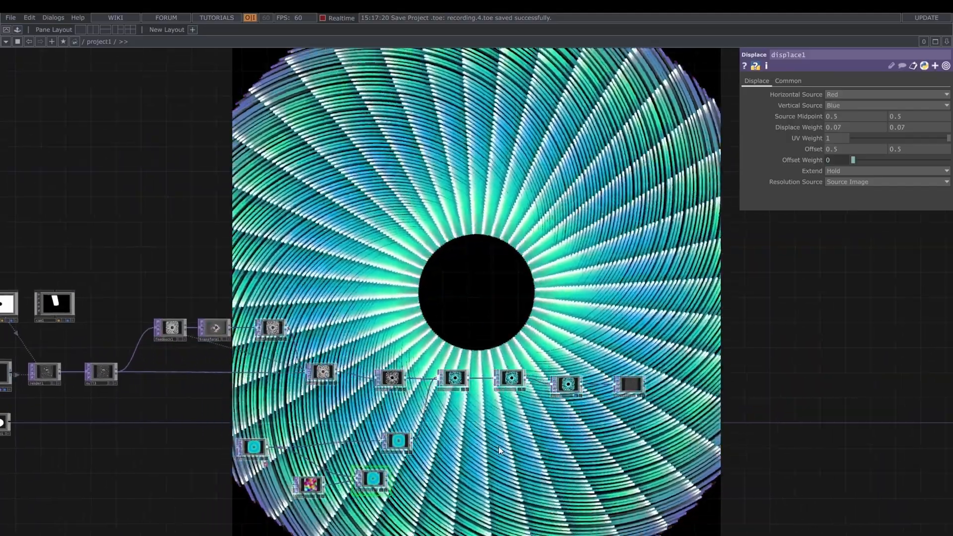